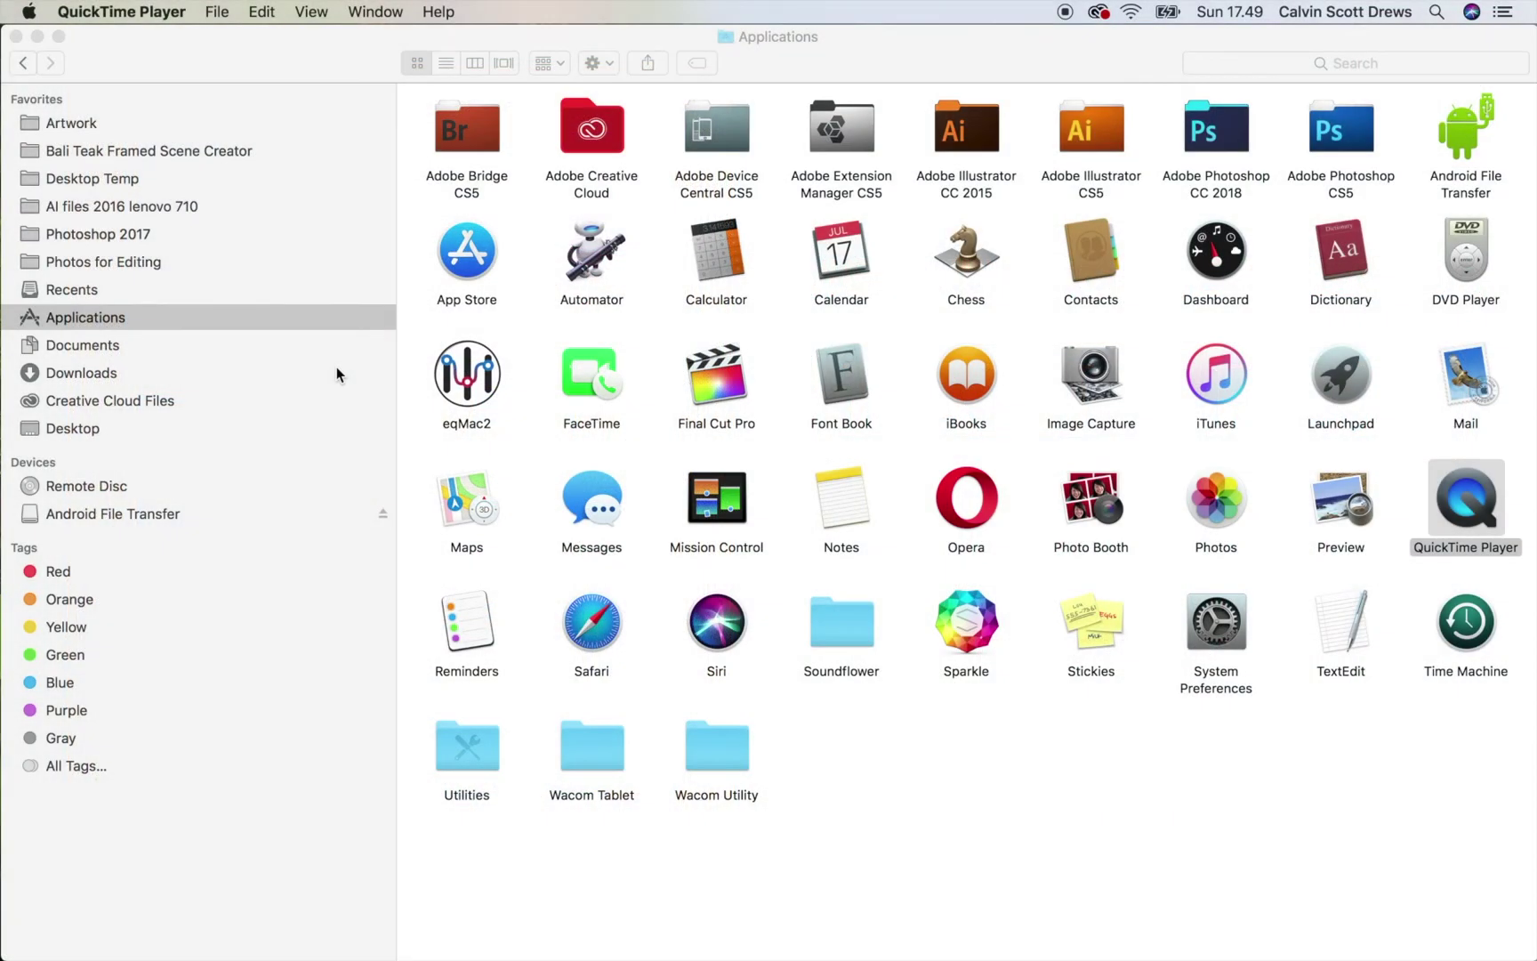
Open the Bali Teak Framed Scene Creator folder in Finder and launch its framed scene PSD in Photoshop.
left_click(195, 153)
left_click(191, 153)
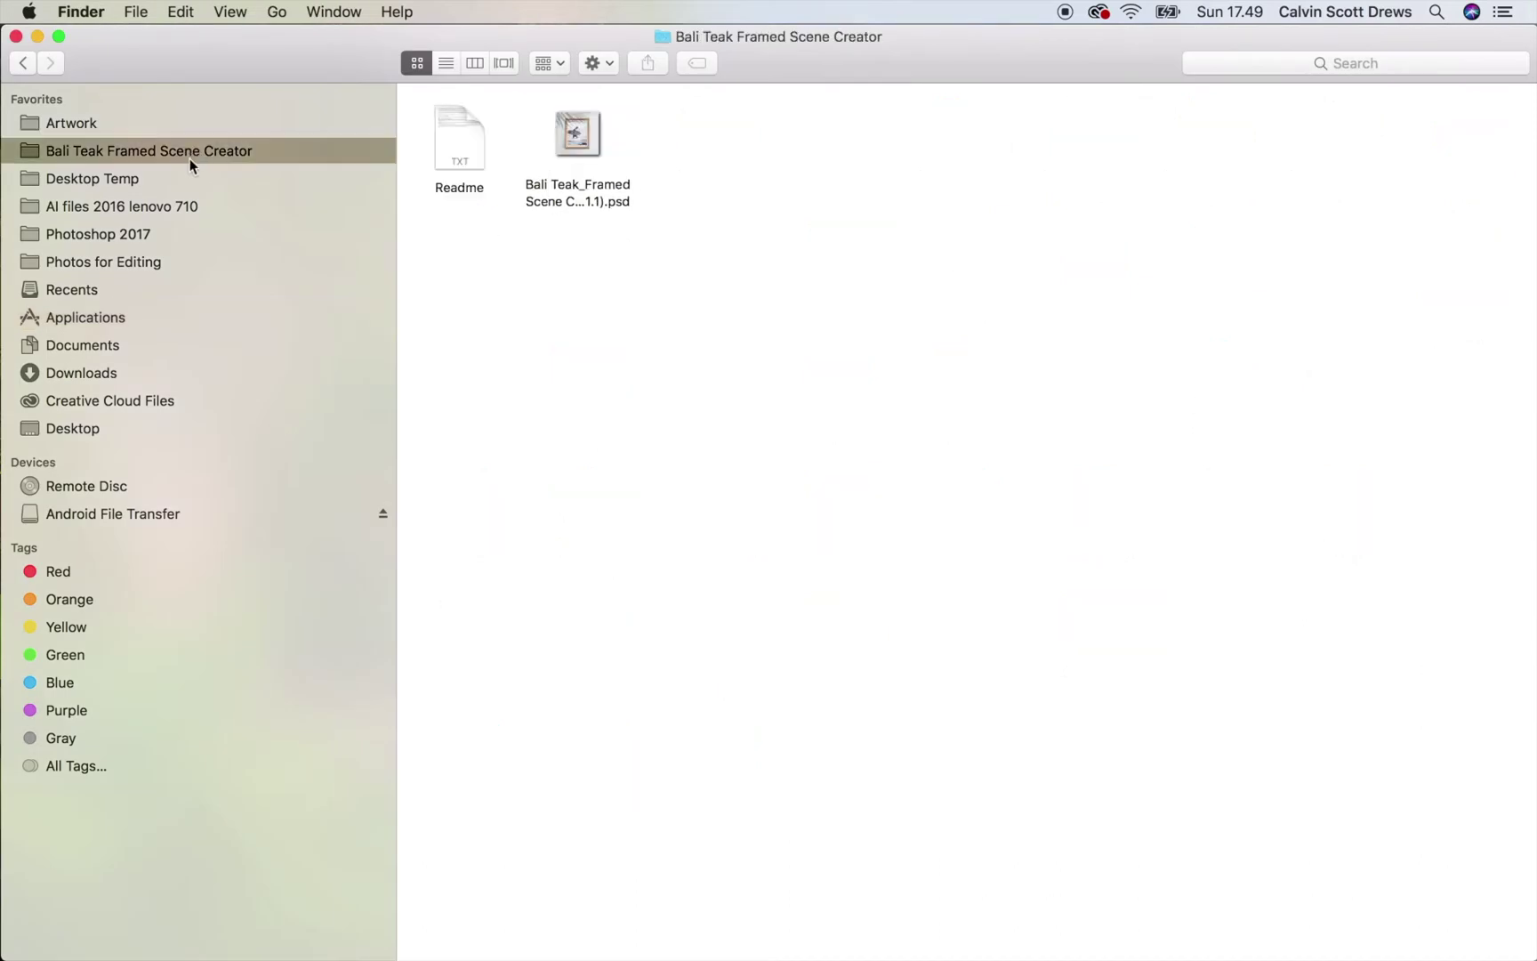
double_click(578, 157)
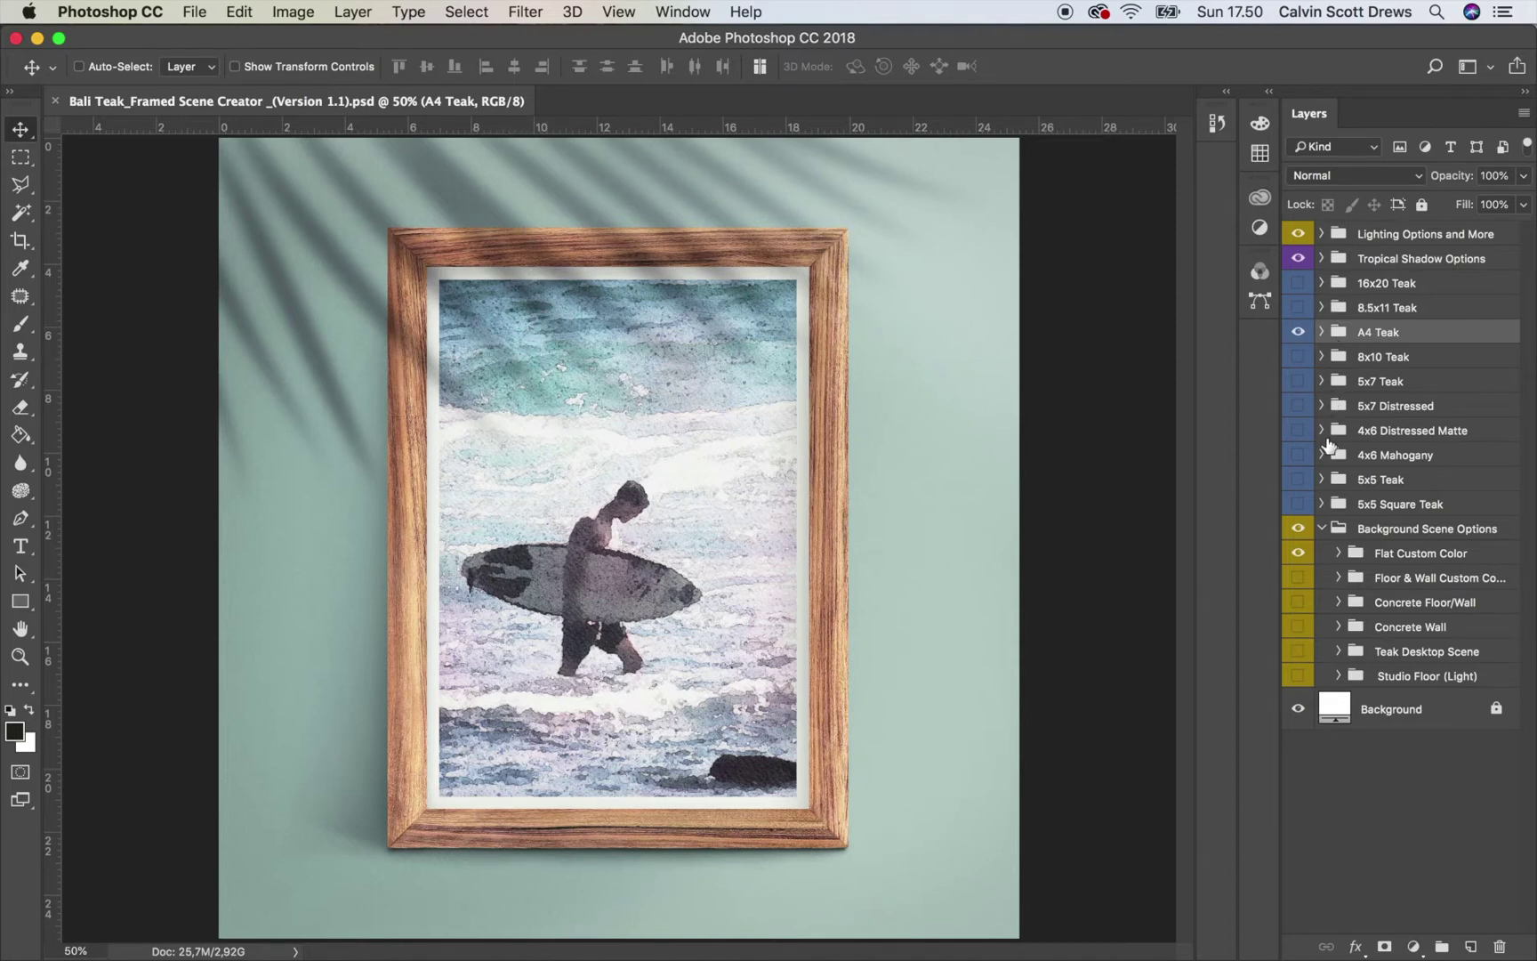
Inspect the A4 Teak group by toggling its vertical and horizontal frame layers.
left_click(1319, 335)
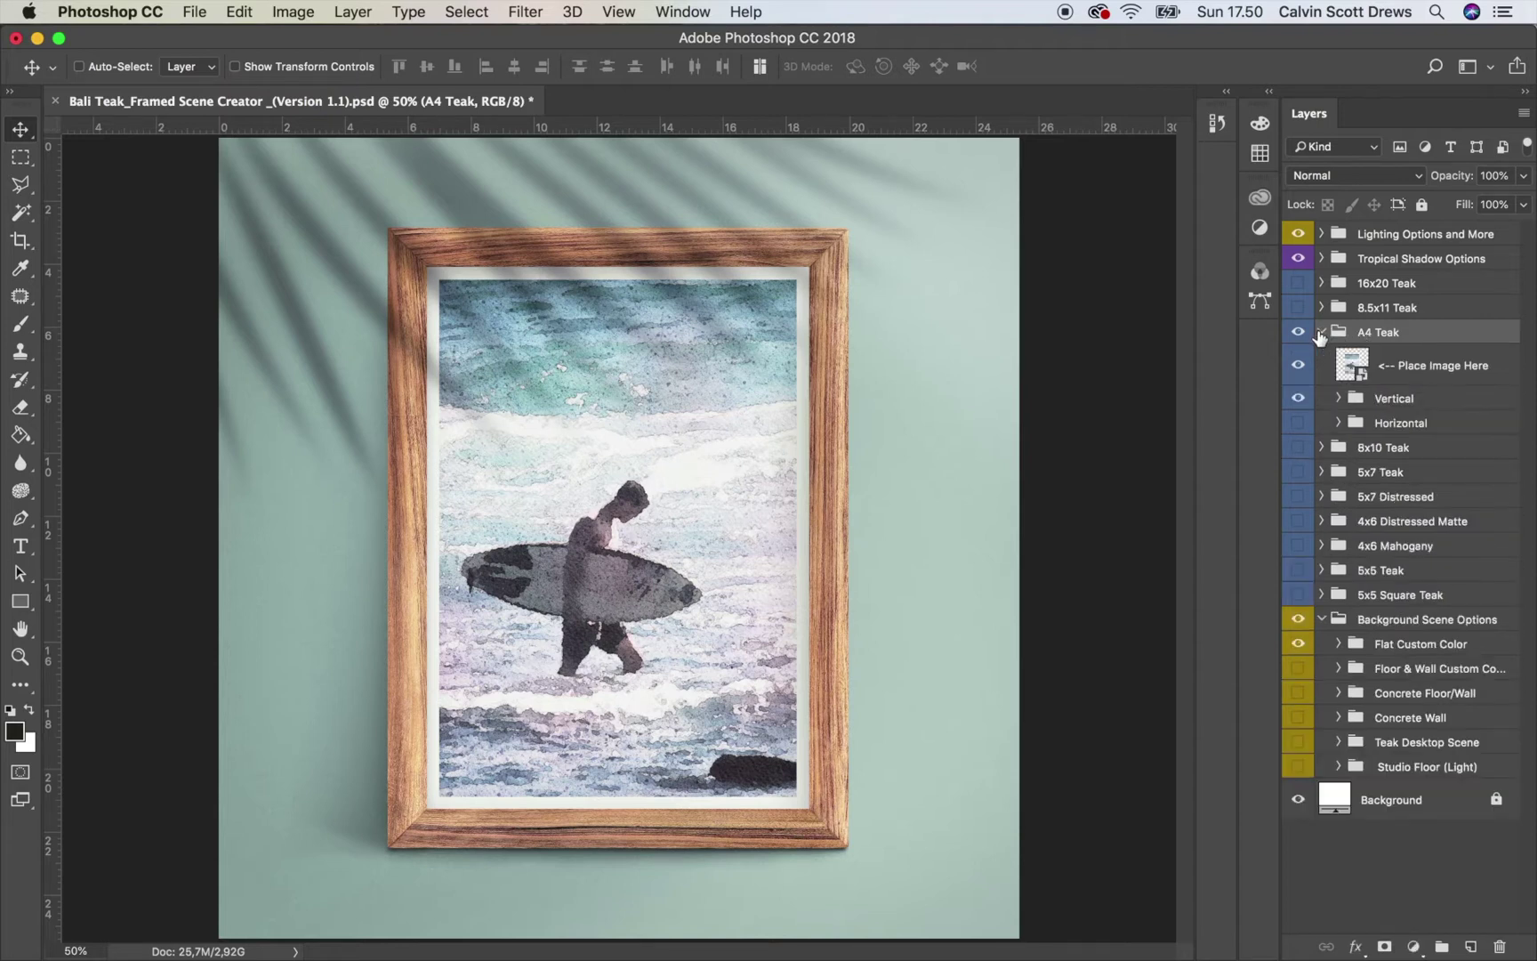
left_click(1297, 398)
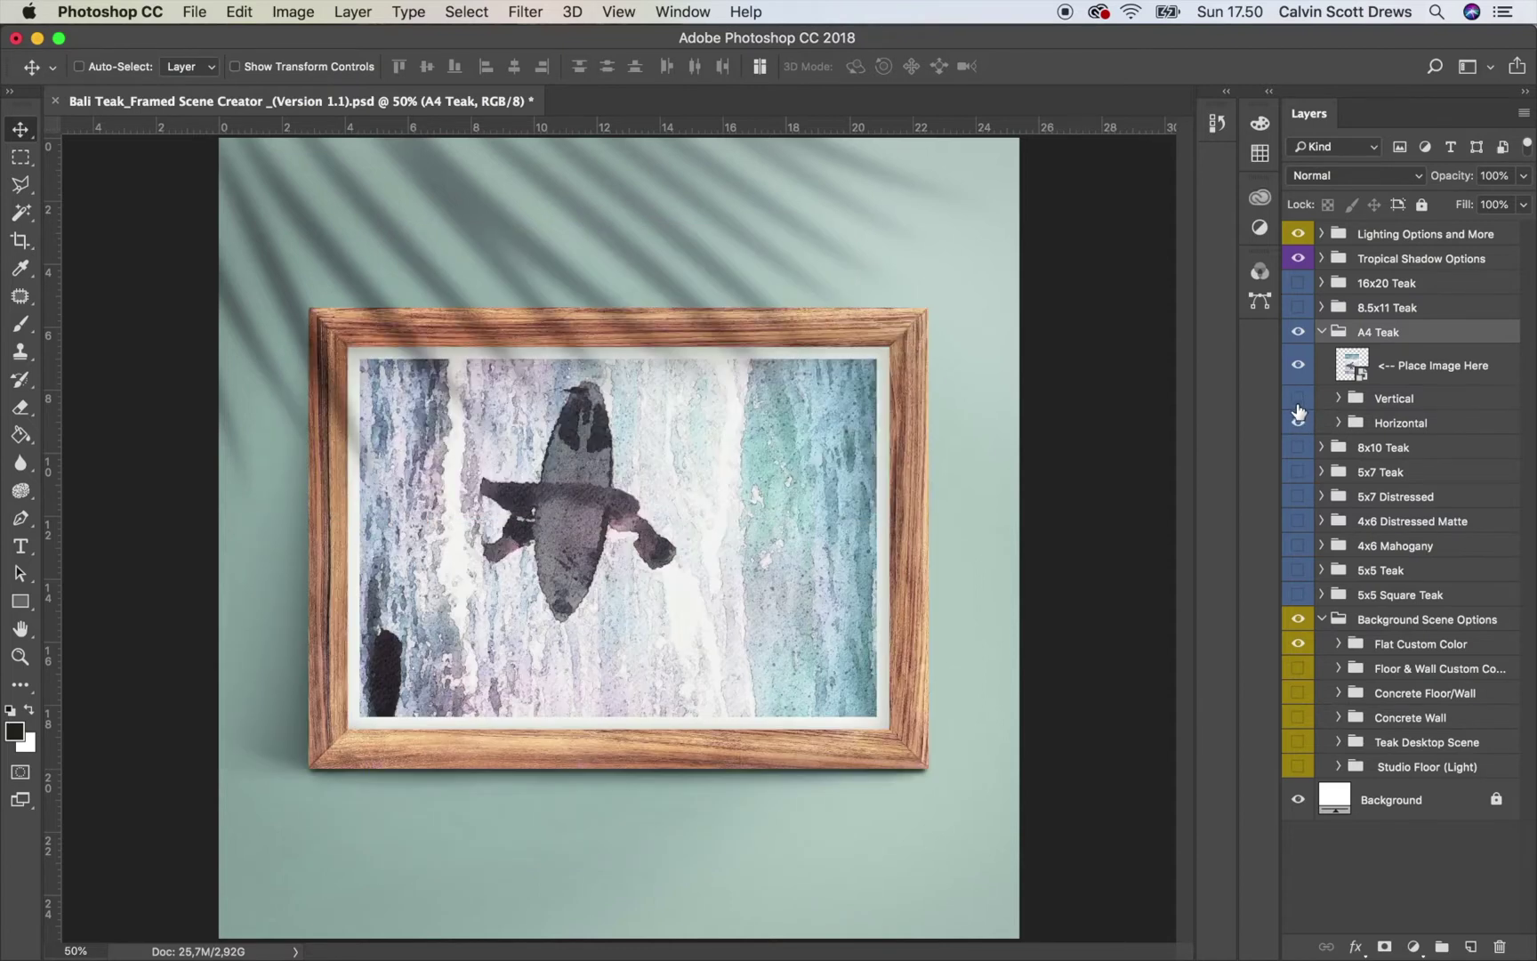
left_click(1298, 399)
left_click(1321, 332)
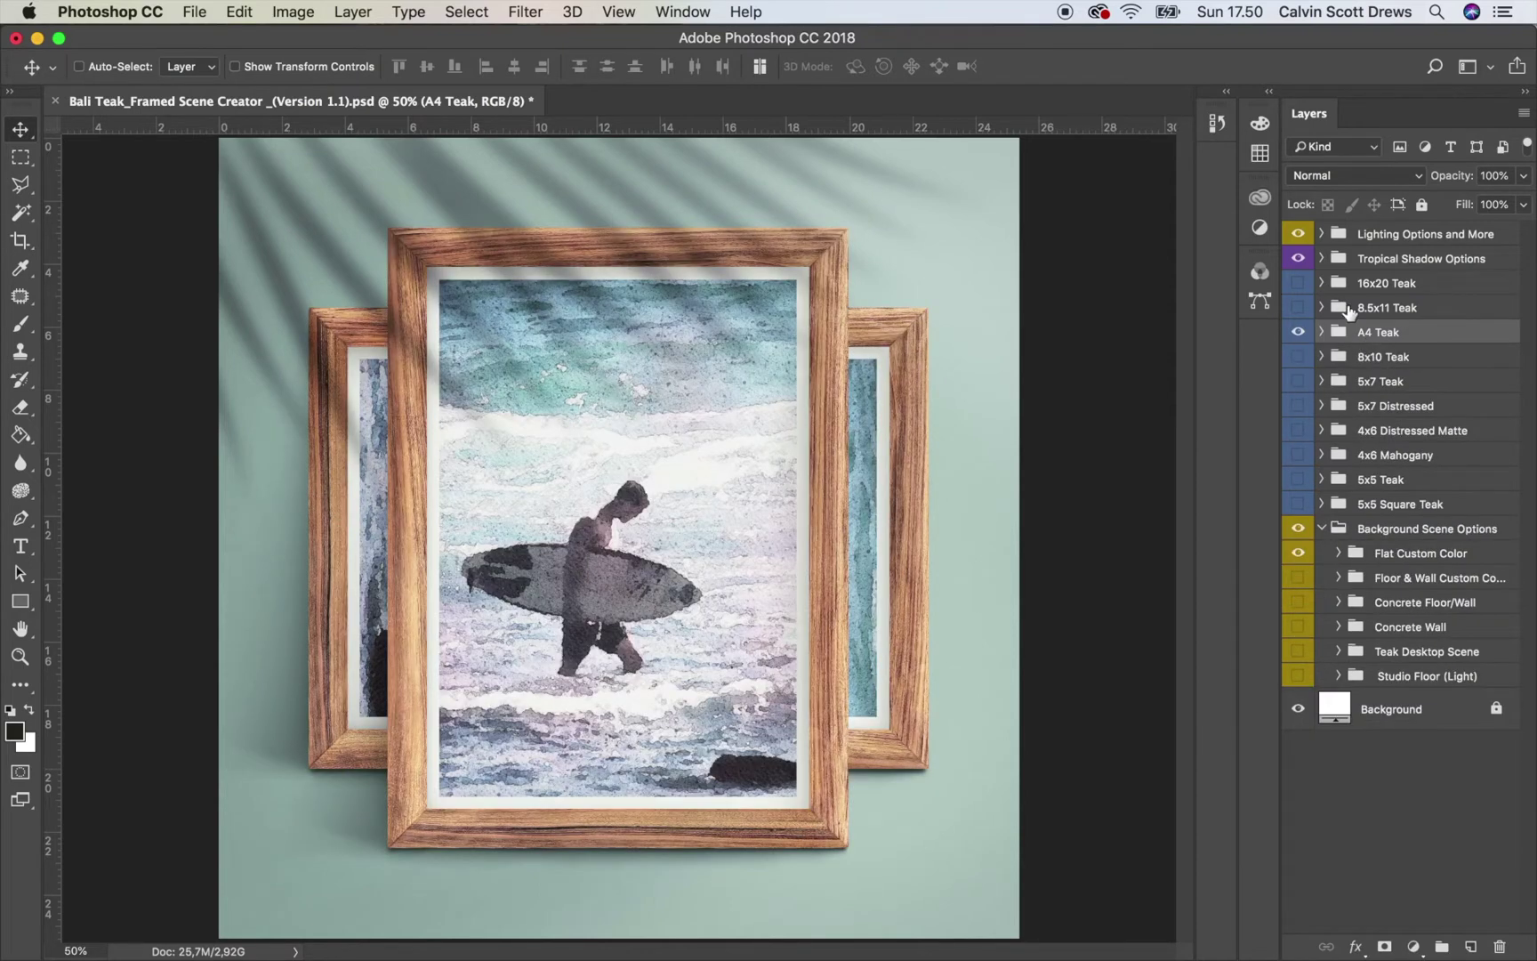
left_click(1321, 333)
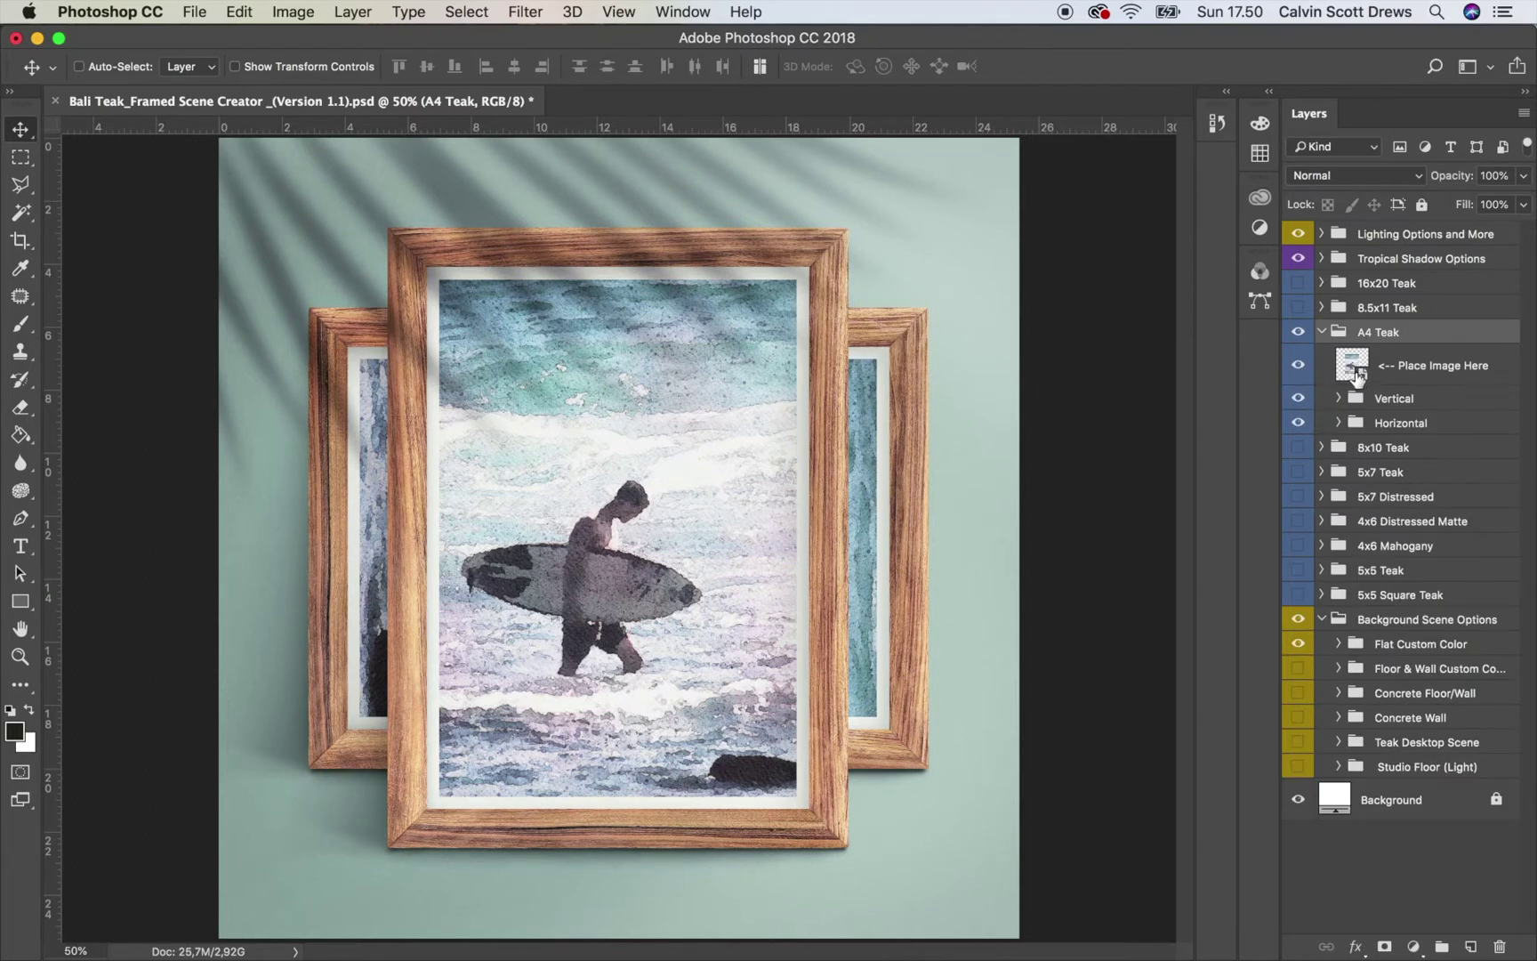
left_click(1299, 422)
left_click(1299, 423)
left_click(1322, 331)
Hide the A4 Teak frame, show the 8x10 Teak frame, and select its Place Image Here layer.
left_click(1298, 333)
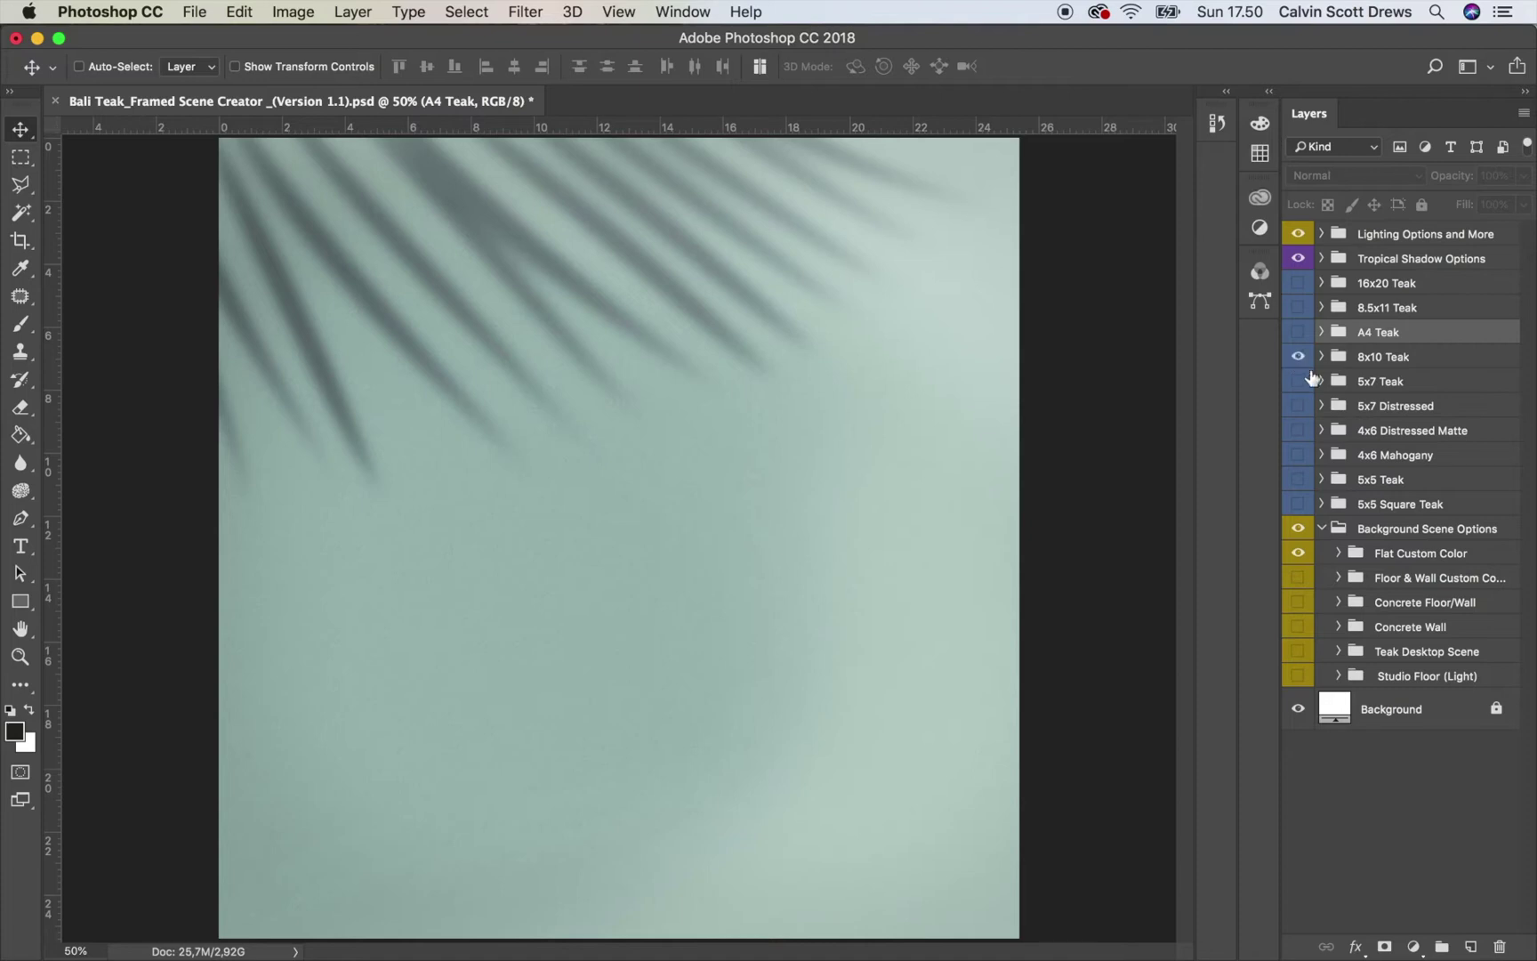
left_click(1298, 357)
left_click(1322, 357)
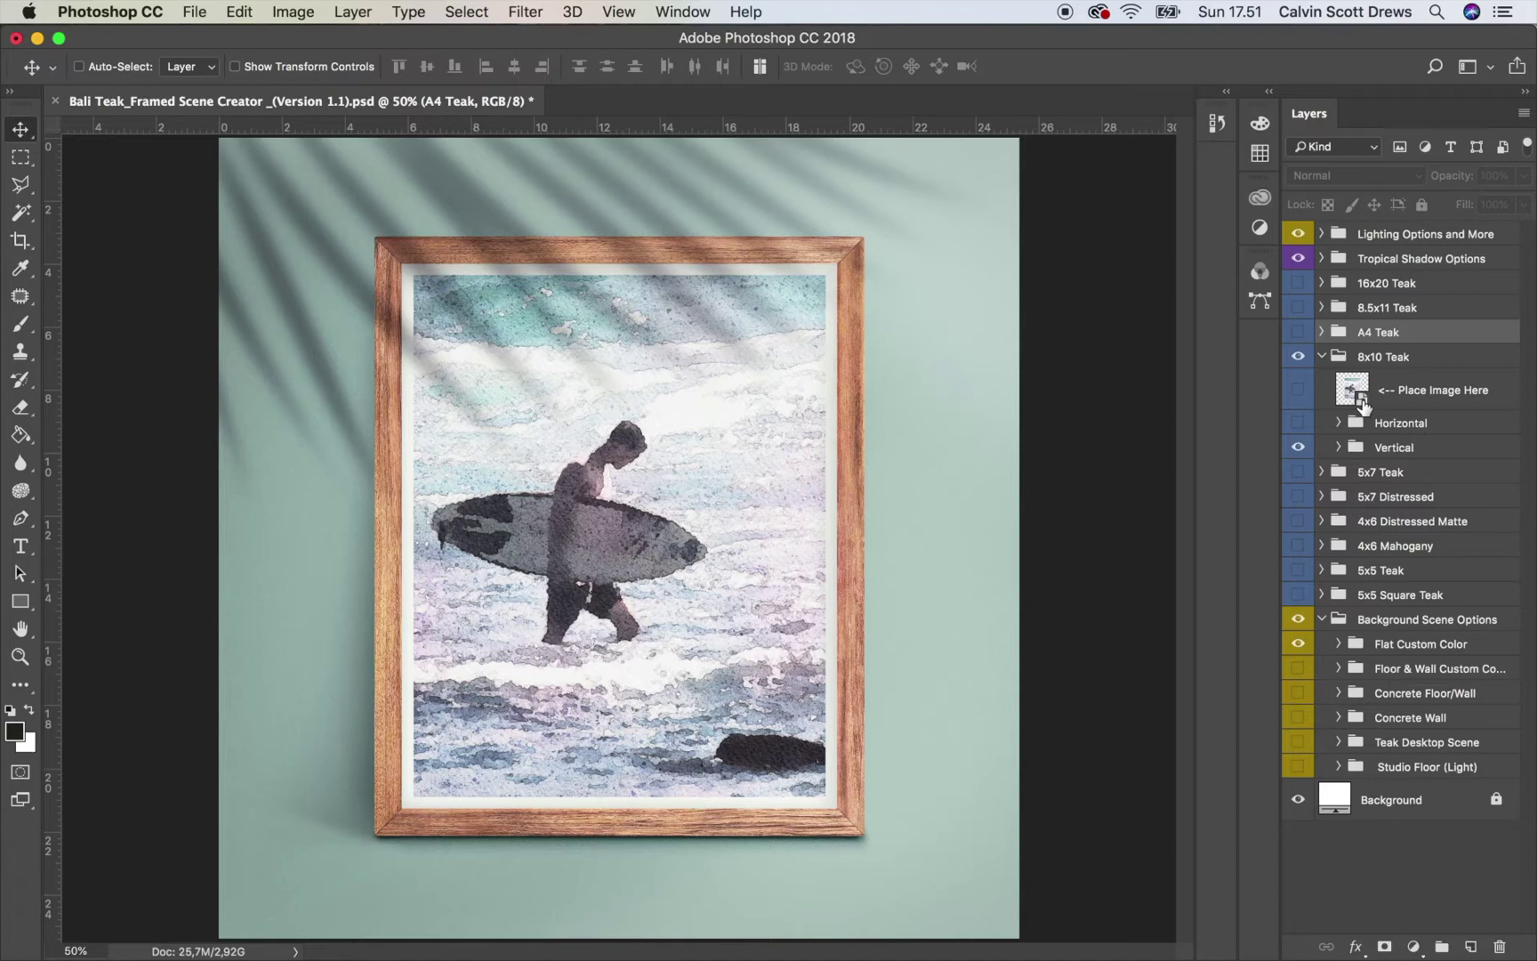
left_click(1359, 398)
Open the Place Image Here smart object as Rectangle 8.psb and hide its Delete Me surfer layer.
double_click(1351, 393)
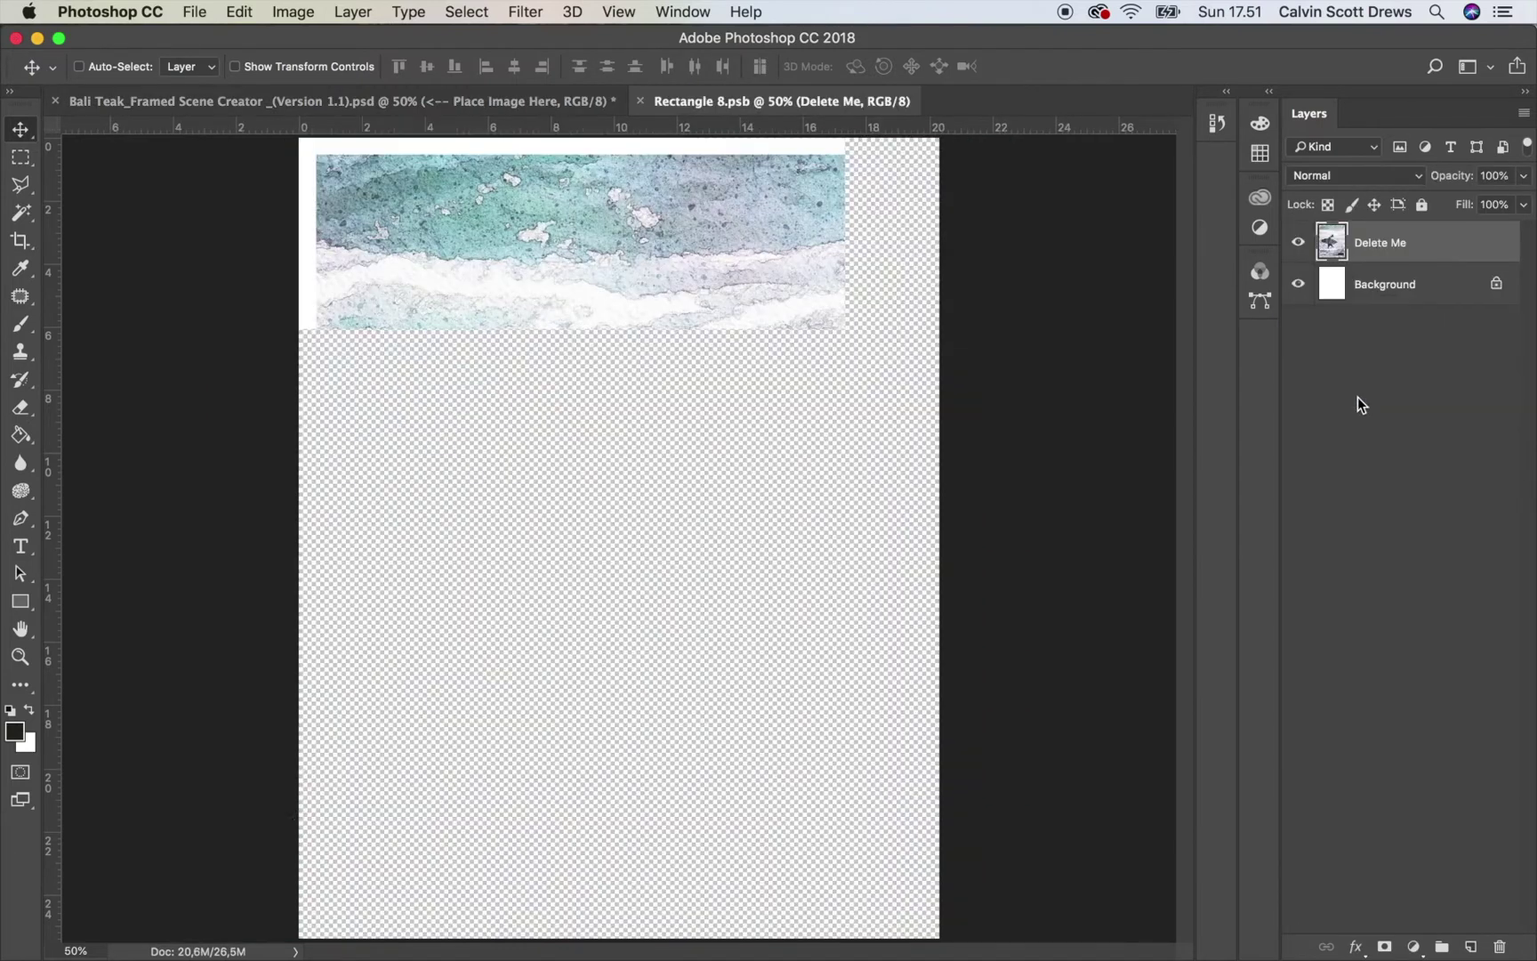
left_click(408, 102)
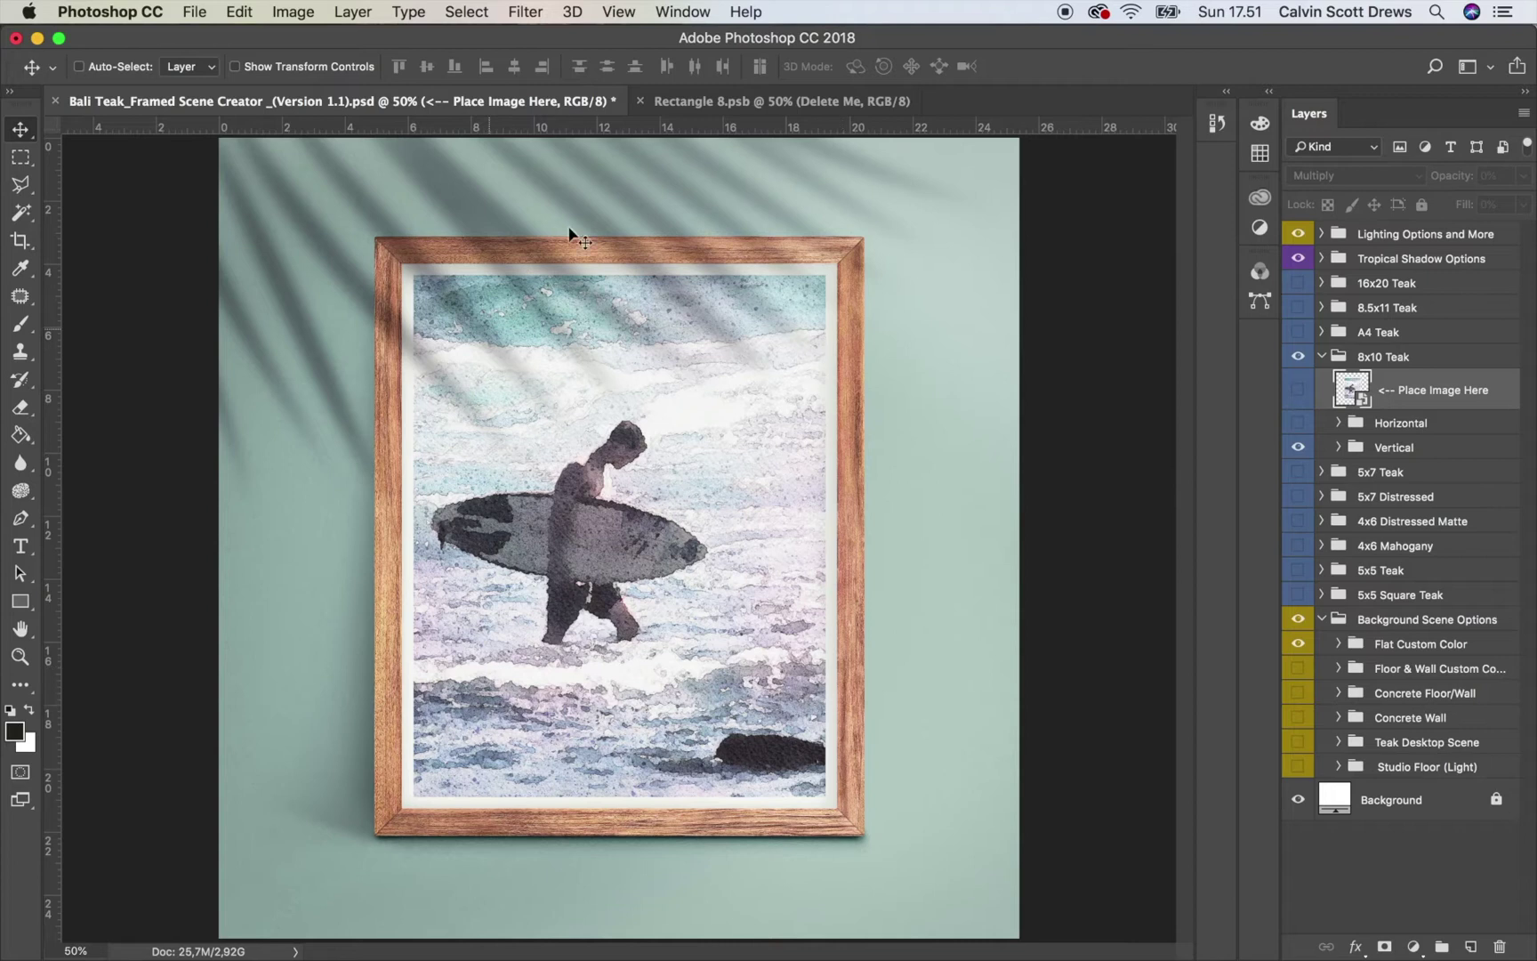
left_click(678, 103)
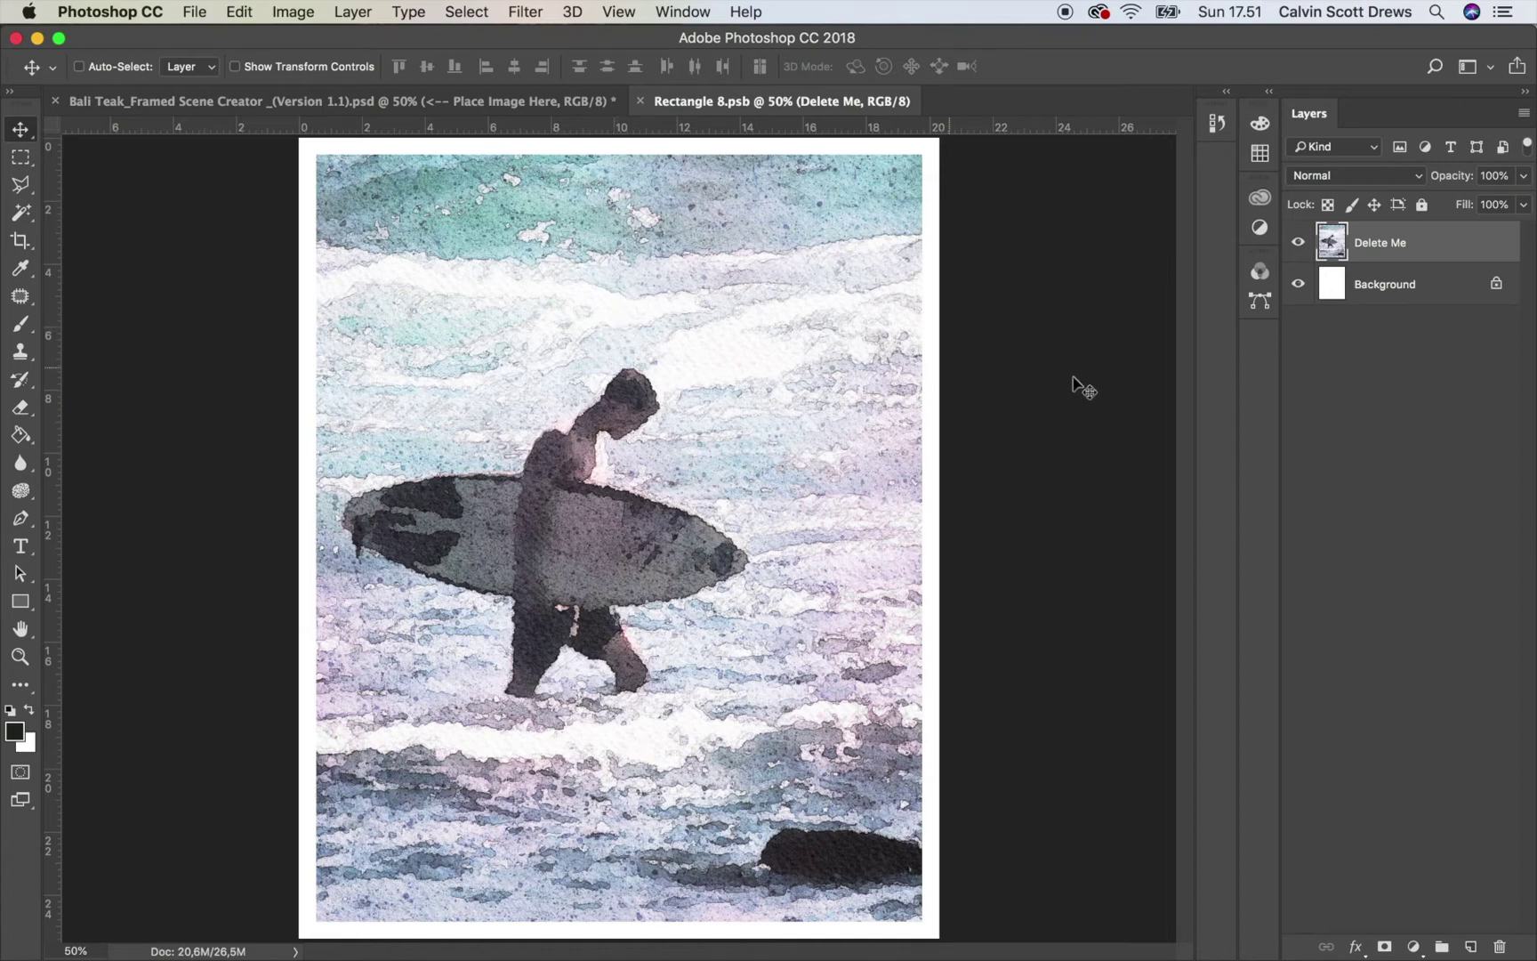
left_click(1298, 244)
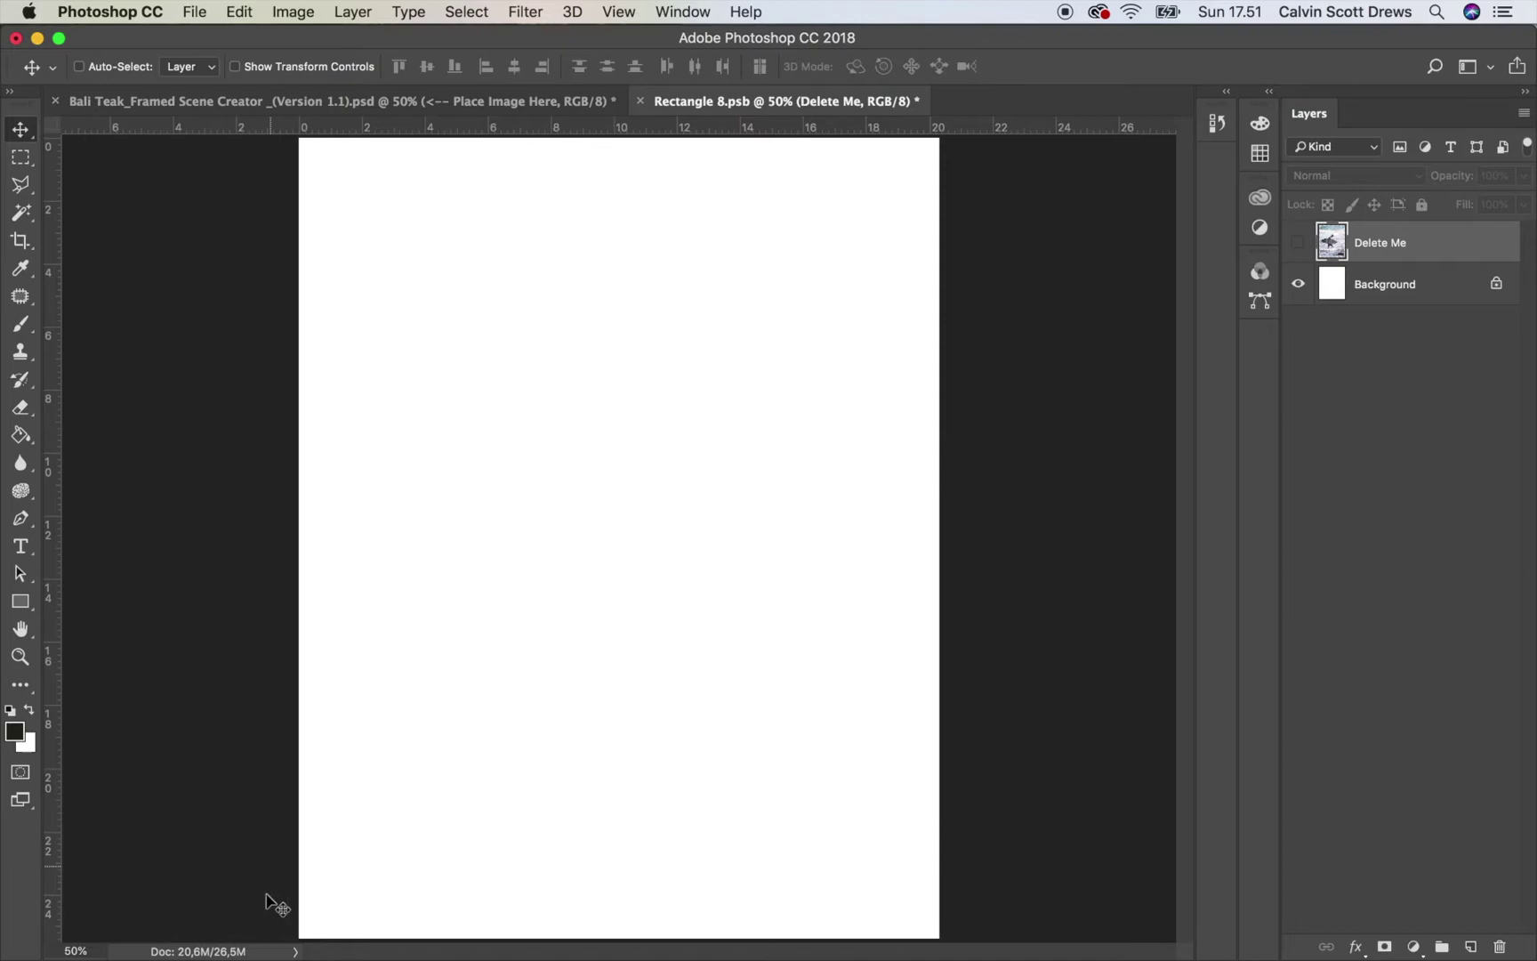
Copy Surfer-Bali-Teak.jpg from Finder's Artwork folder, then return to Photoshop.
mouse_move(247, 925)
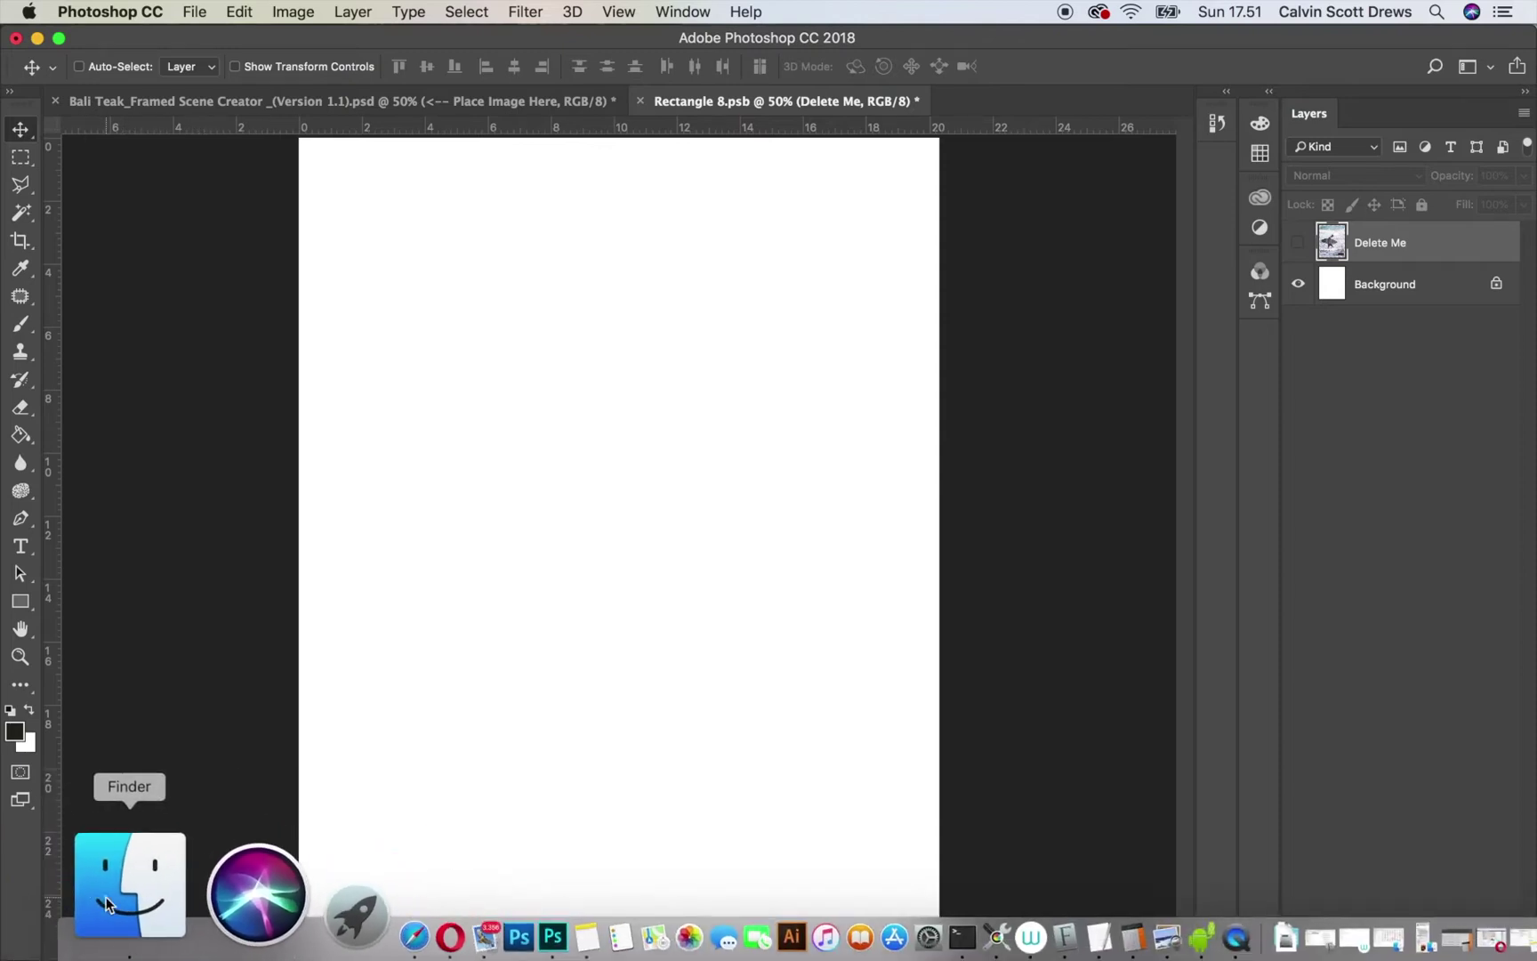
left_click(115, 902)
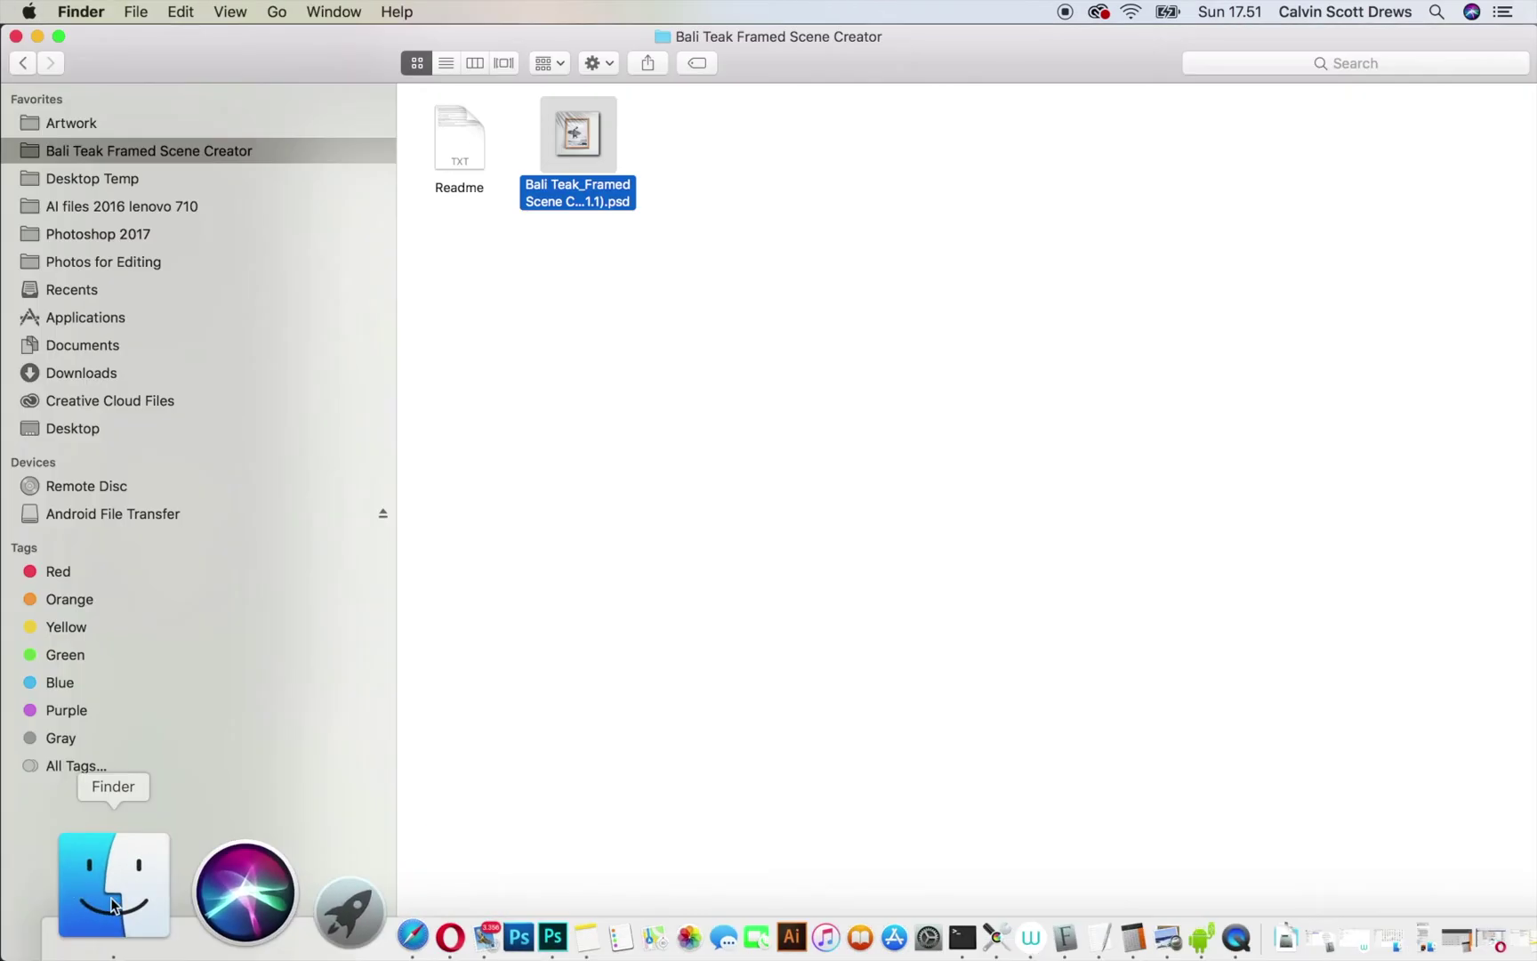
left_click(78, 182)
left_click(75, 153)
left_click(76, 123)
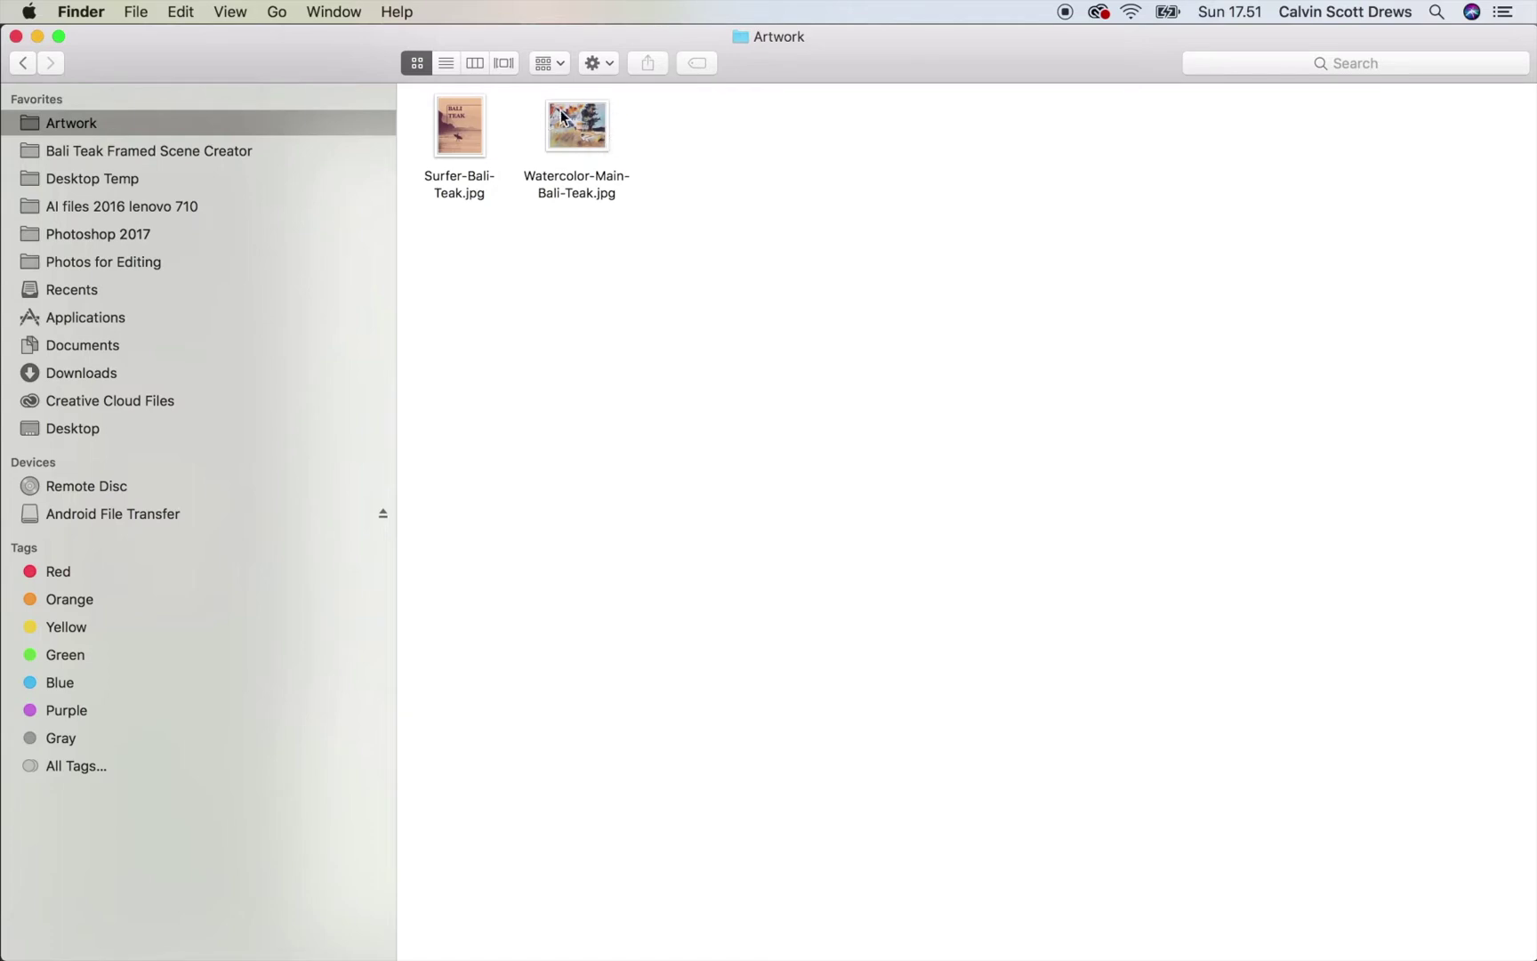
left_click(457, 133)
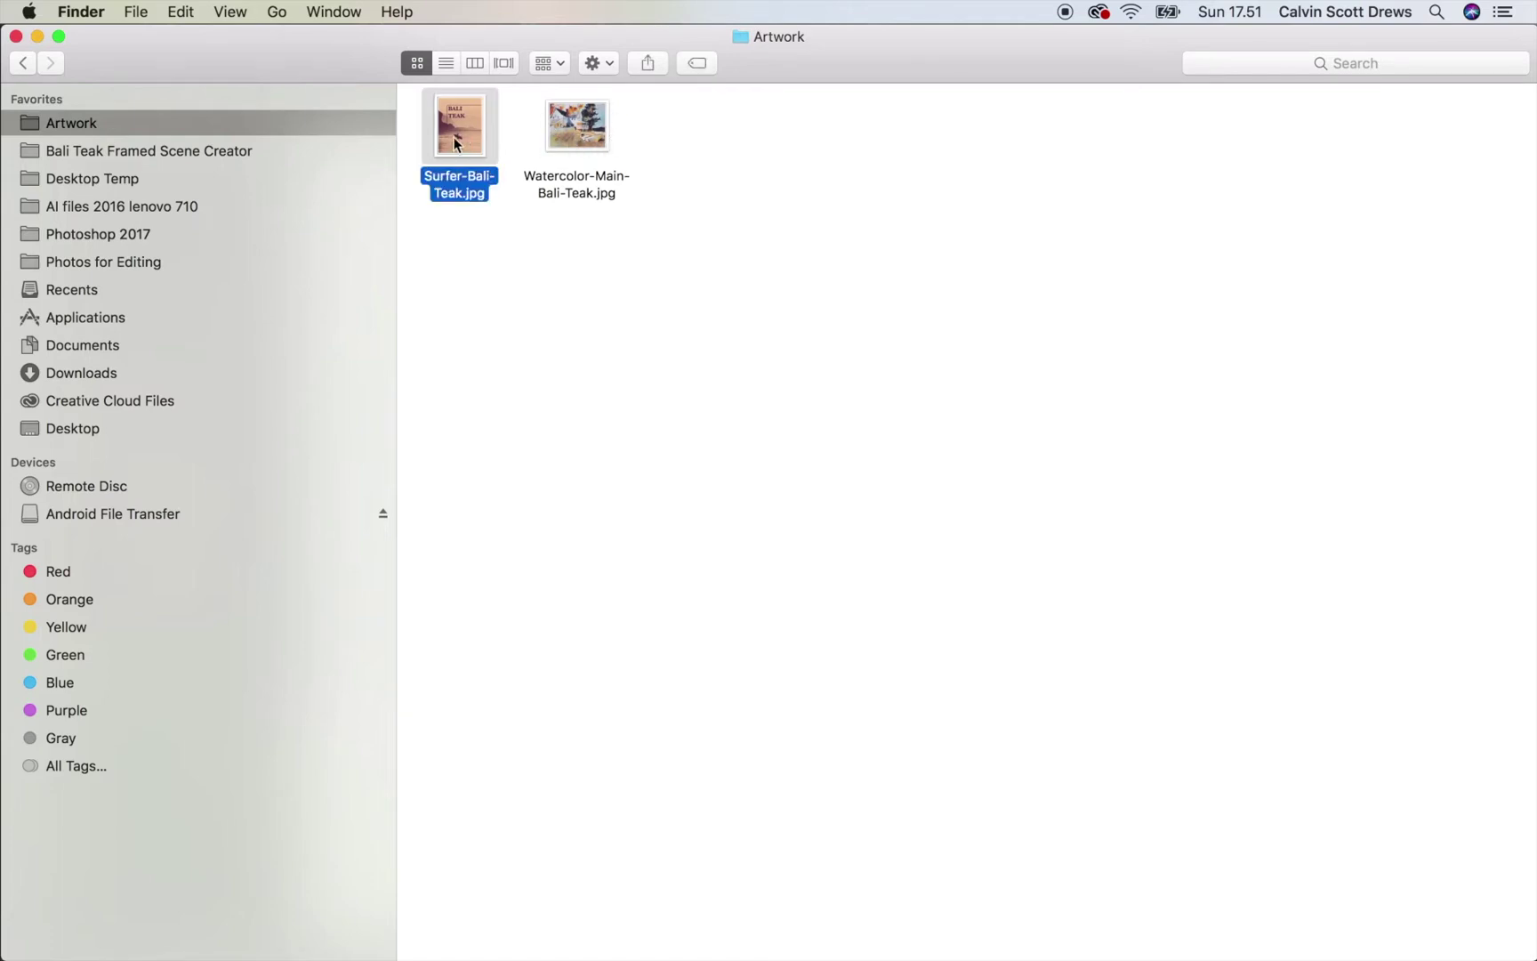
right_click(457, 130)
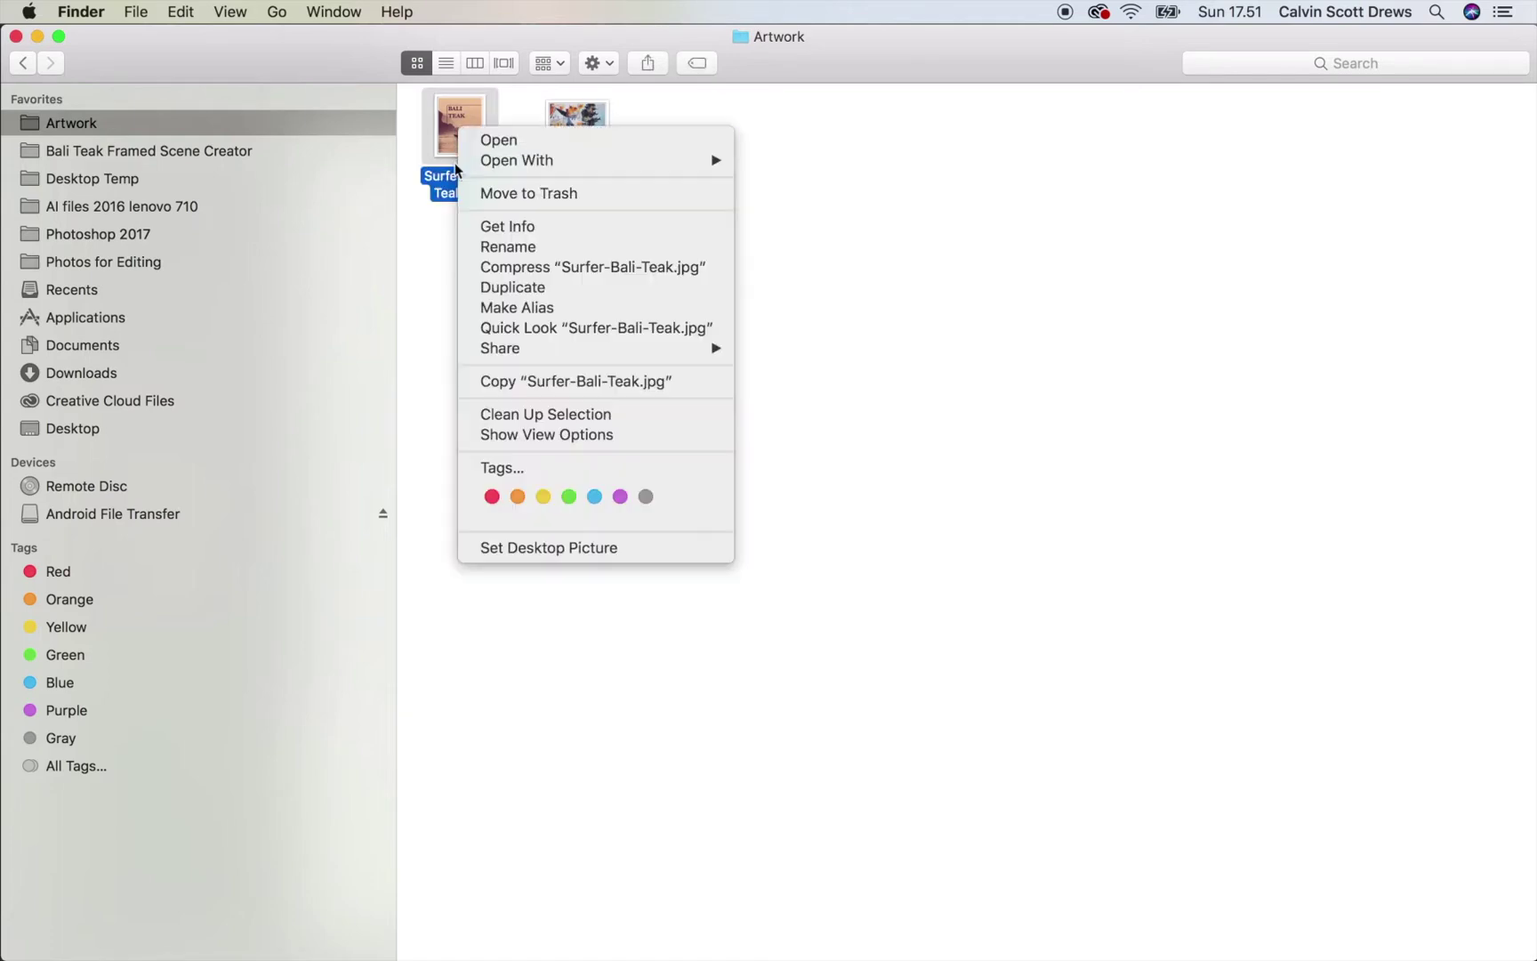
left_click(495, 381)
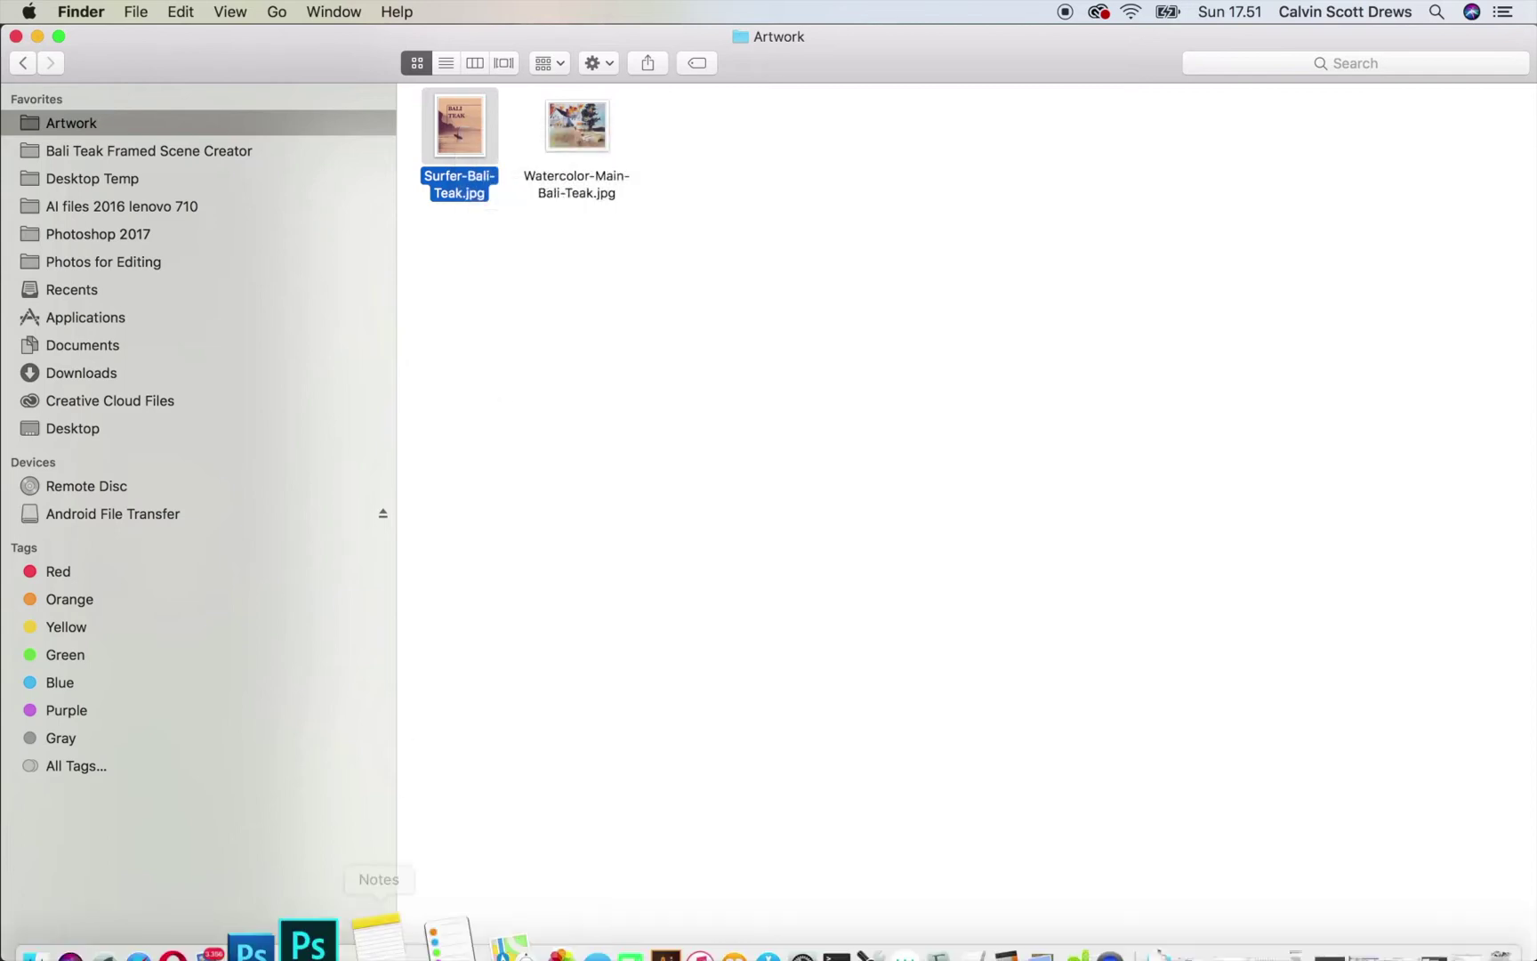
left_click(349, 948)
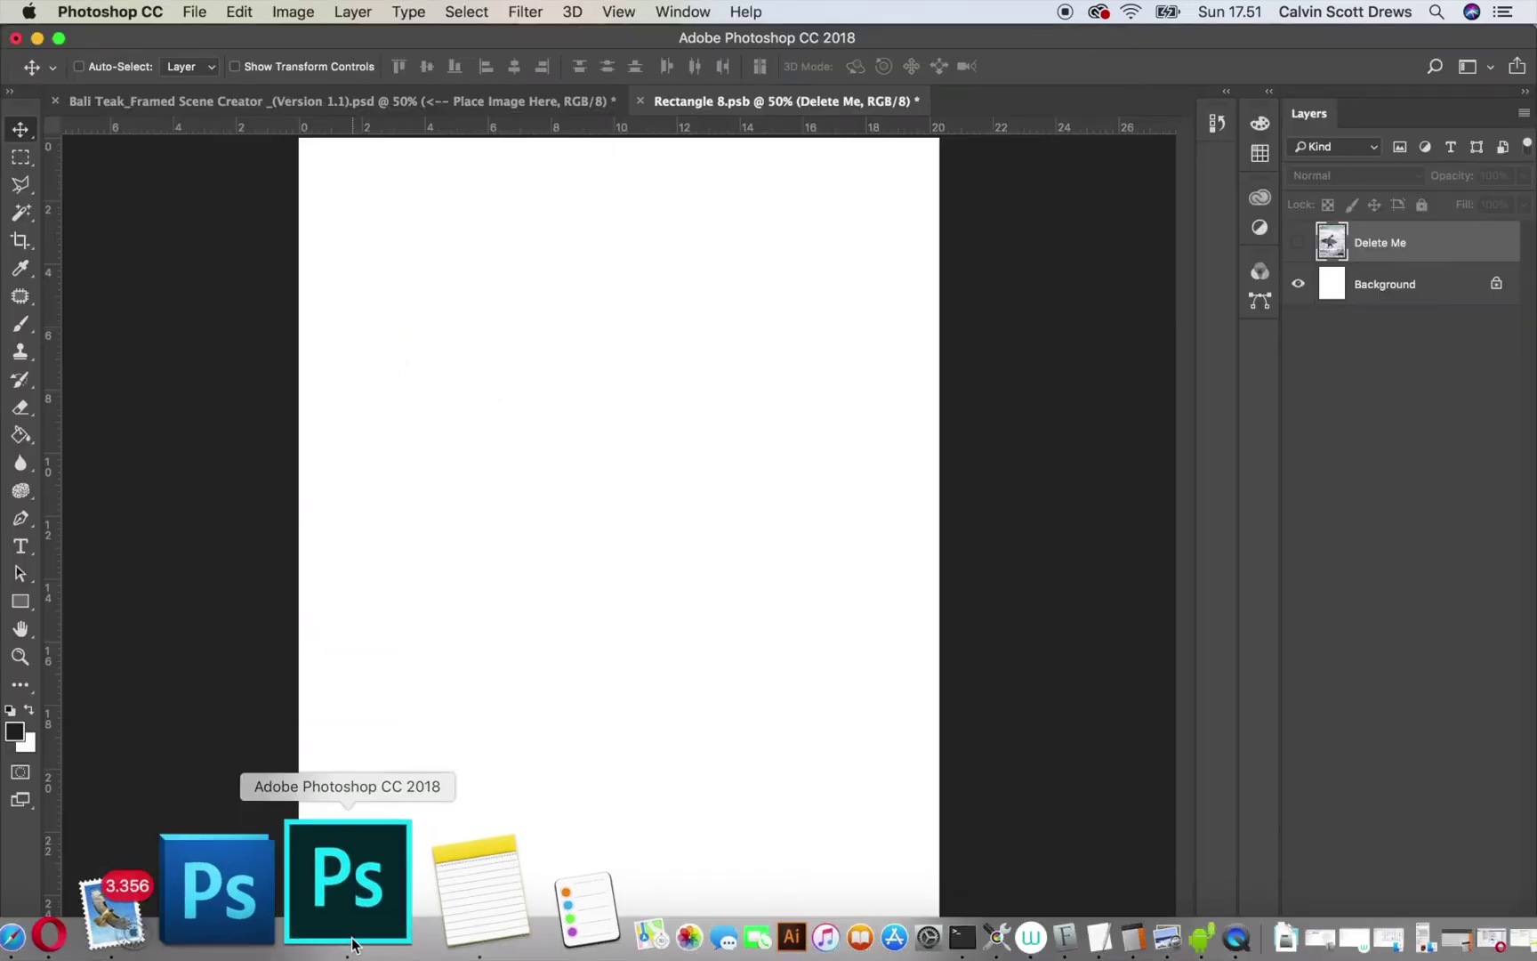
Paste the surfer poster into Rectangle 8.psb as Layer 1, then save and close it.
left_click(239, 12)
left_click(257, 204)
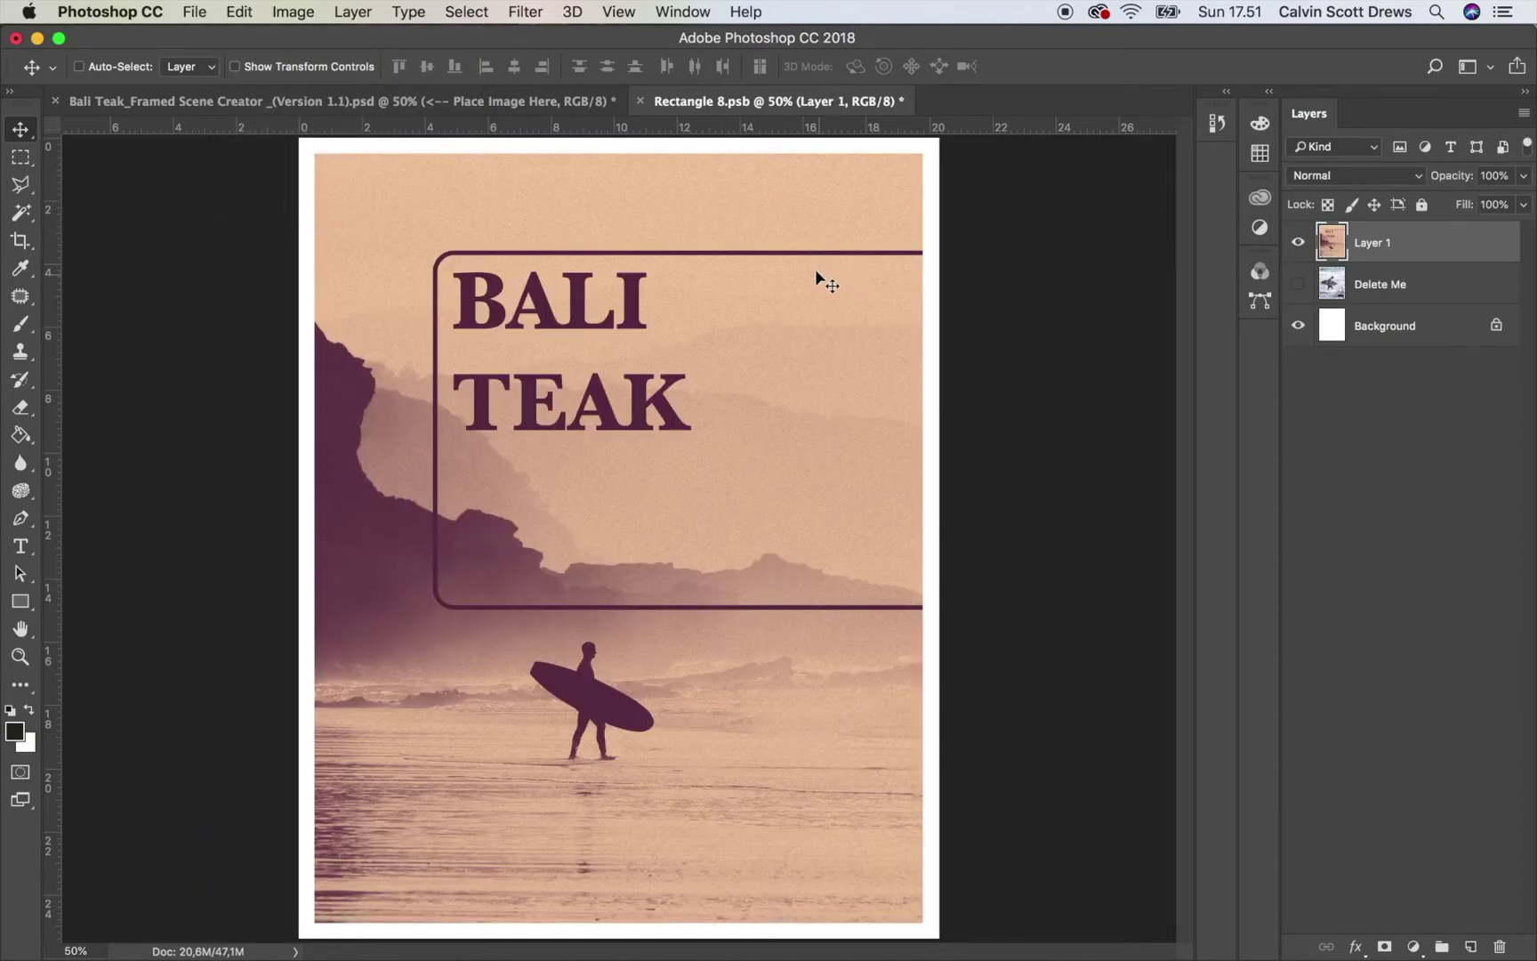
left_click(640, 101)
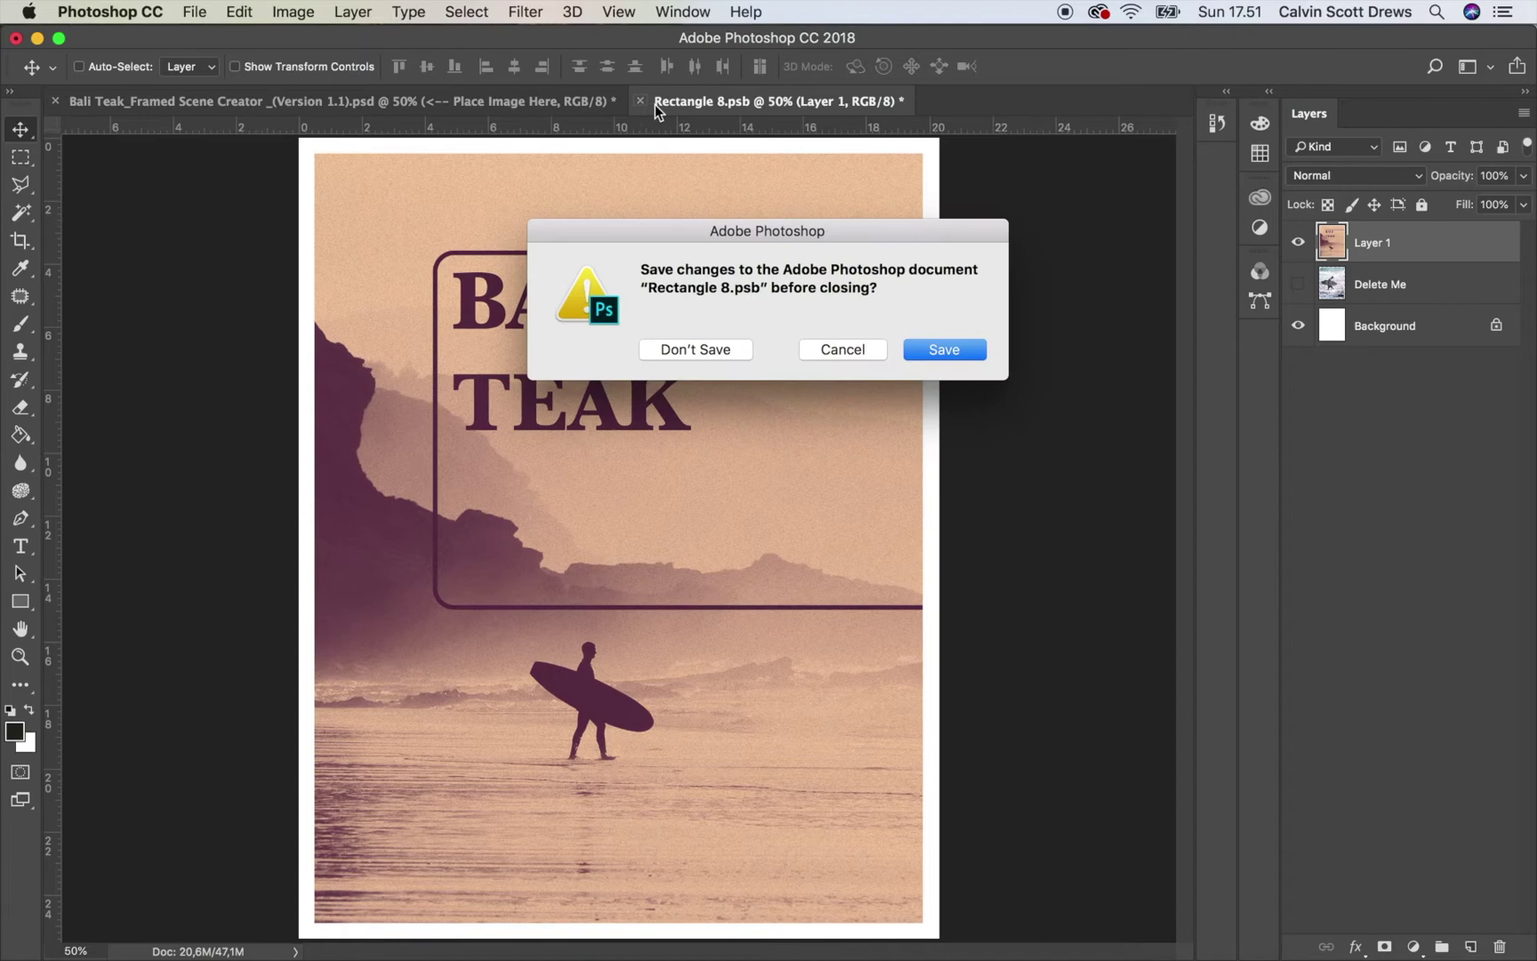
left_click(939, 350)
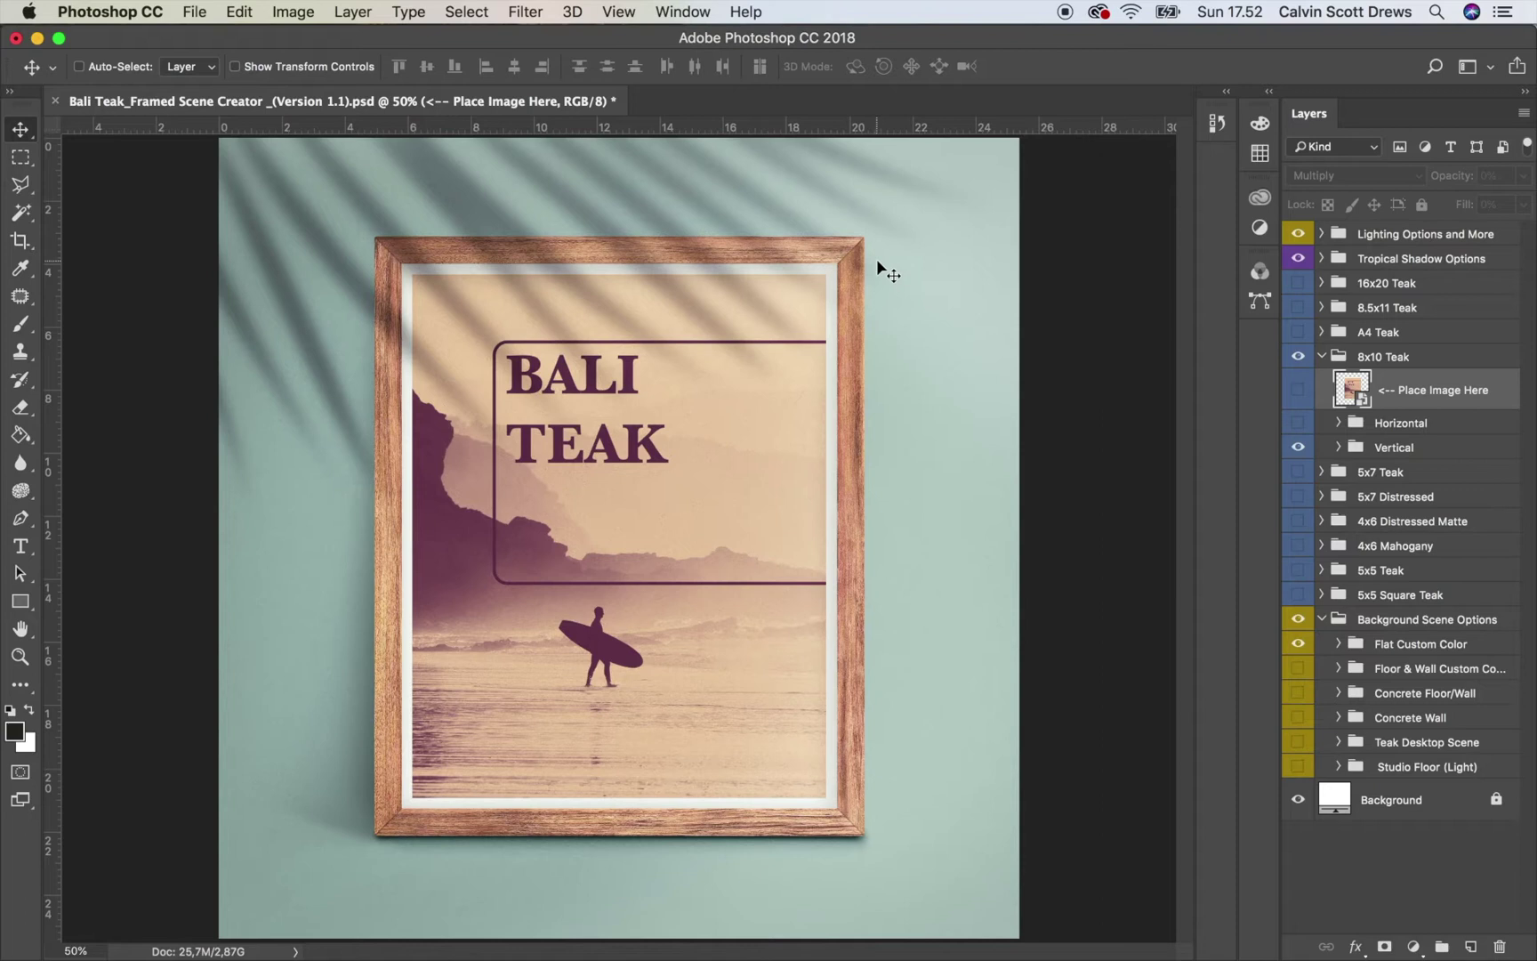
Keep the Flat Custom Color backdrop switched on and expand its group to show its layers.
left_click(1321, 620)
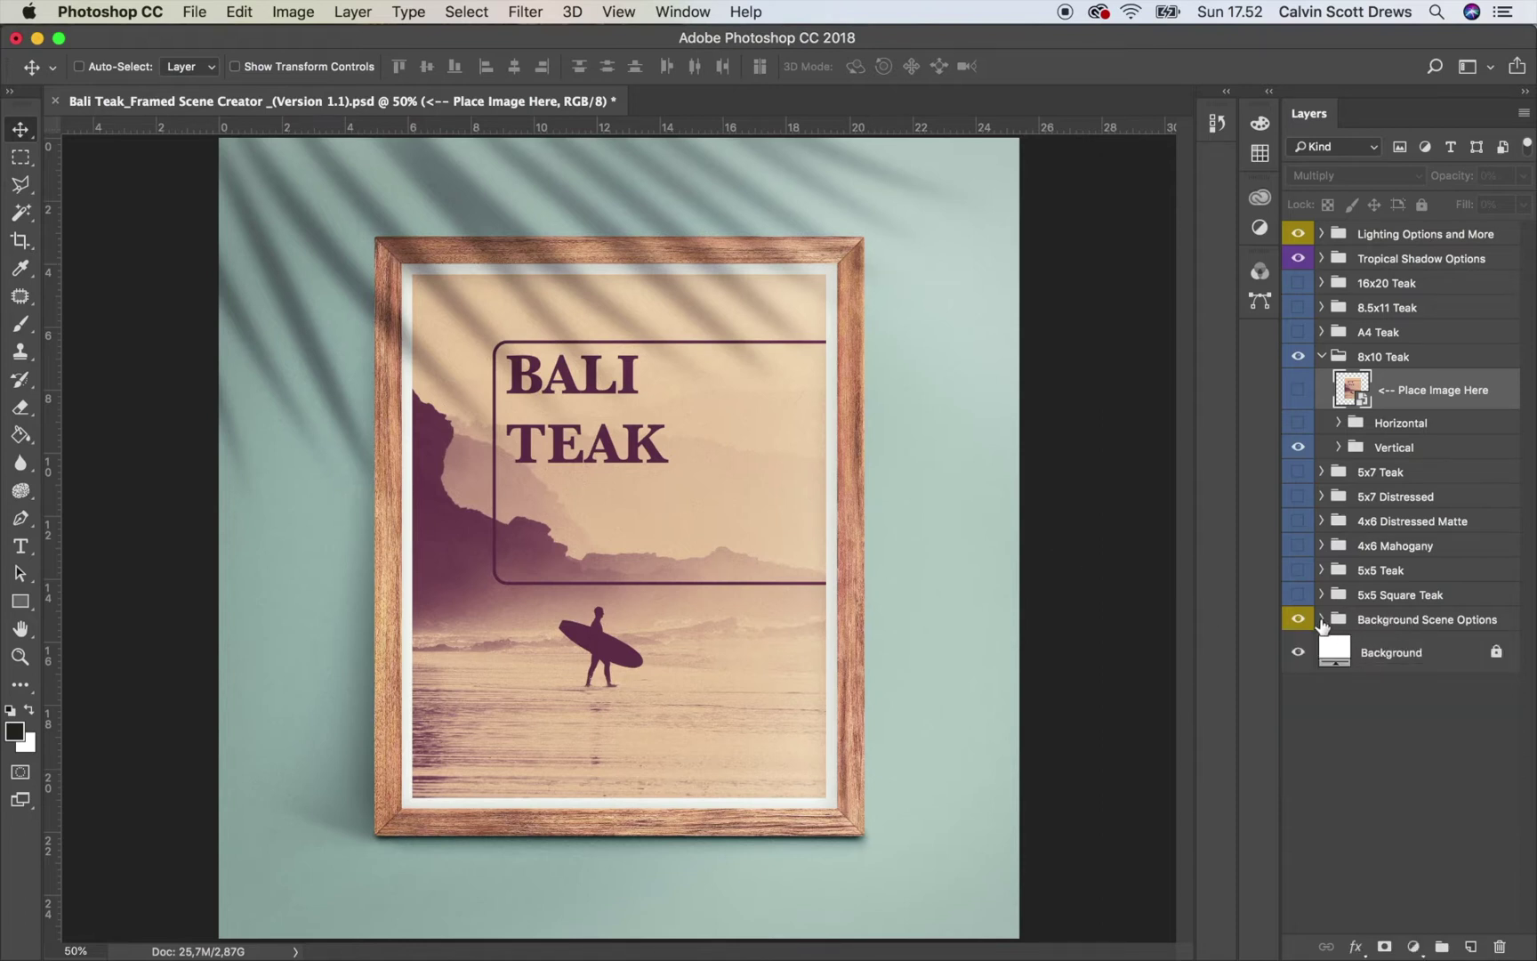
left_click(1322, 620)
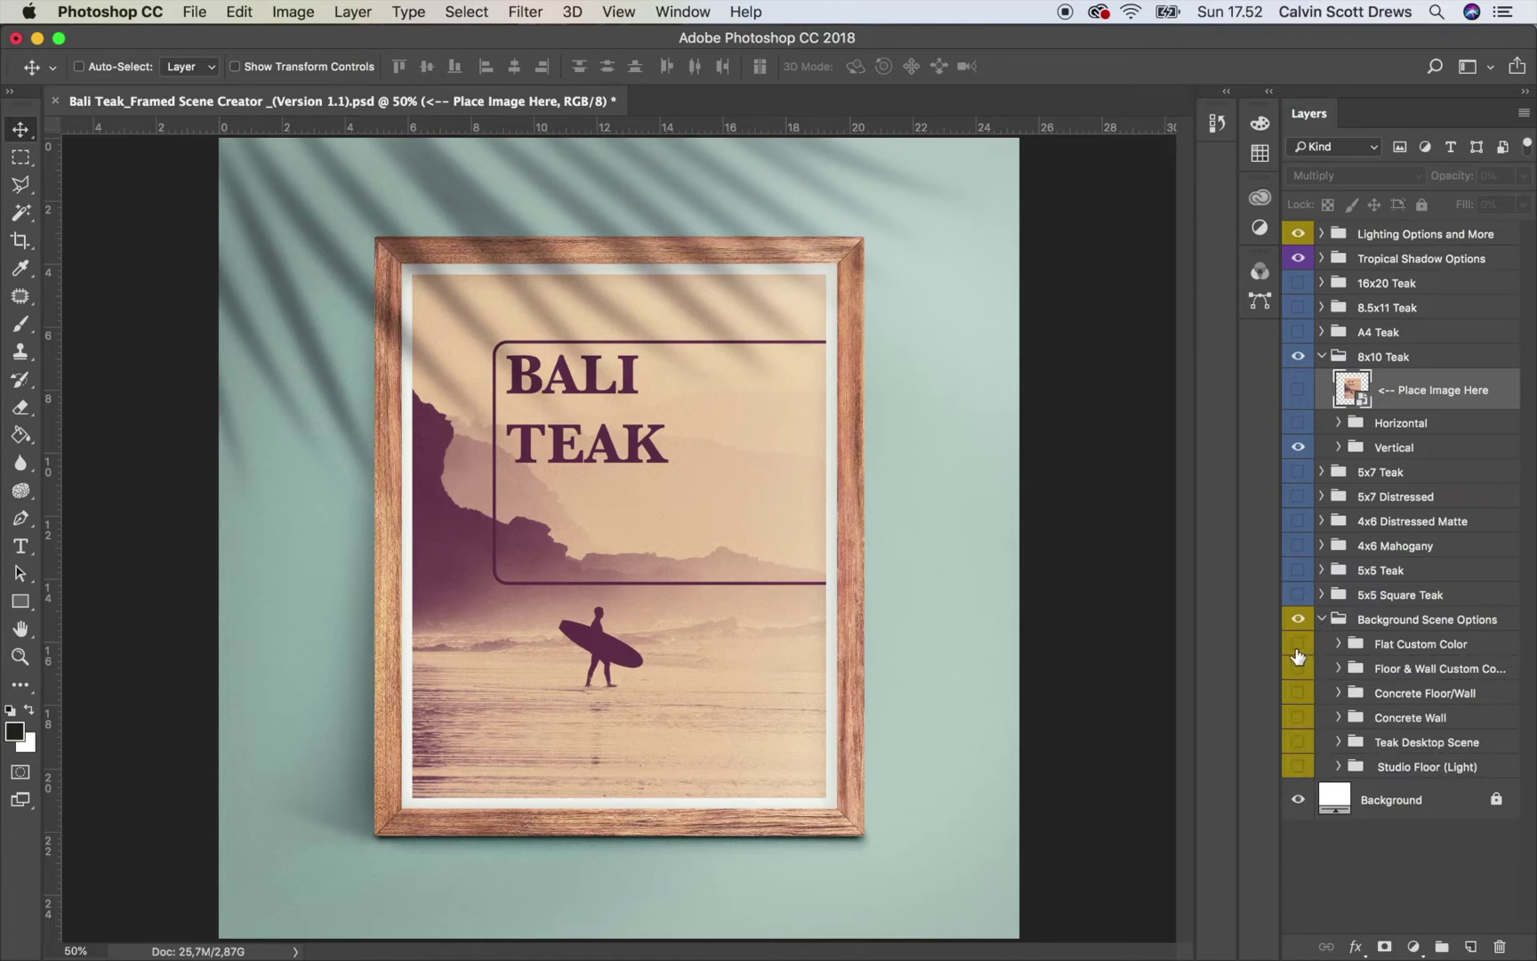
left_click(1298, 646)
left_click(1298, 646)
left_click(1338, 645)
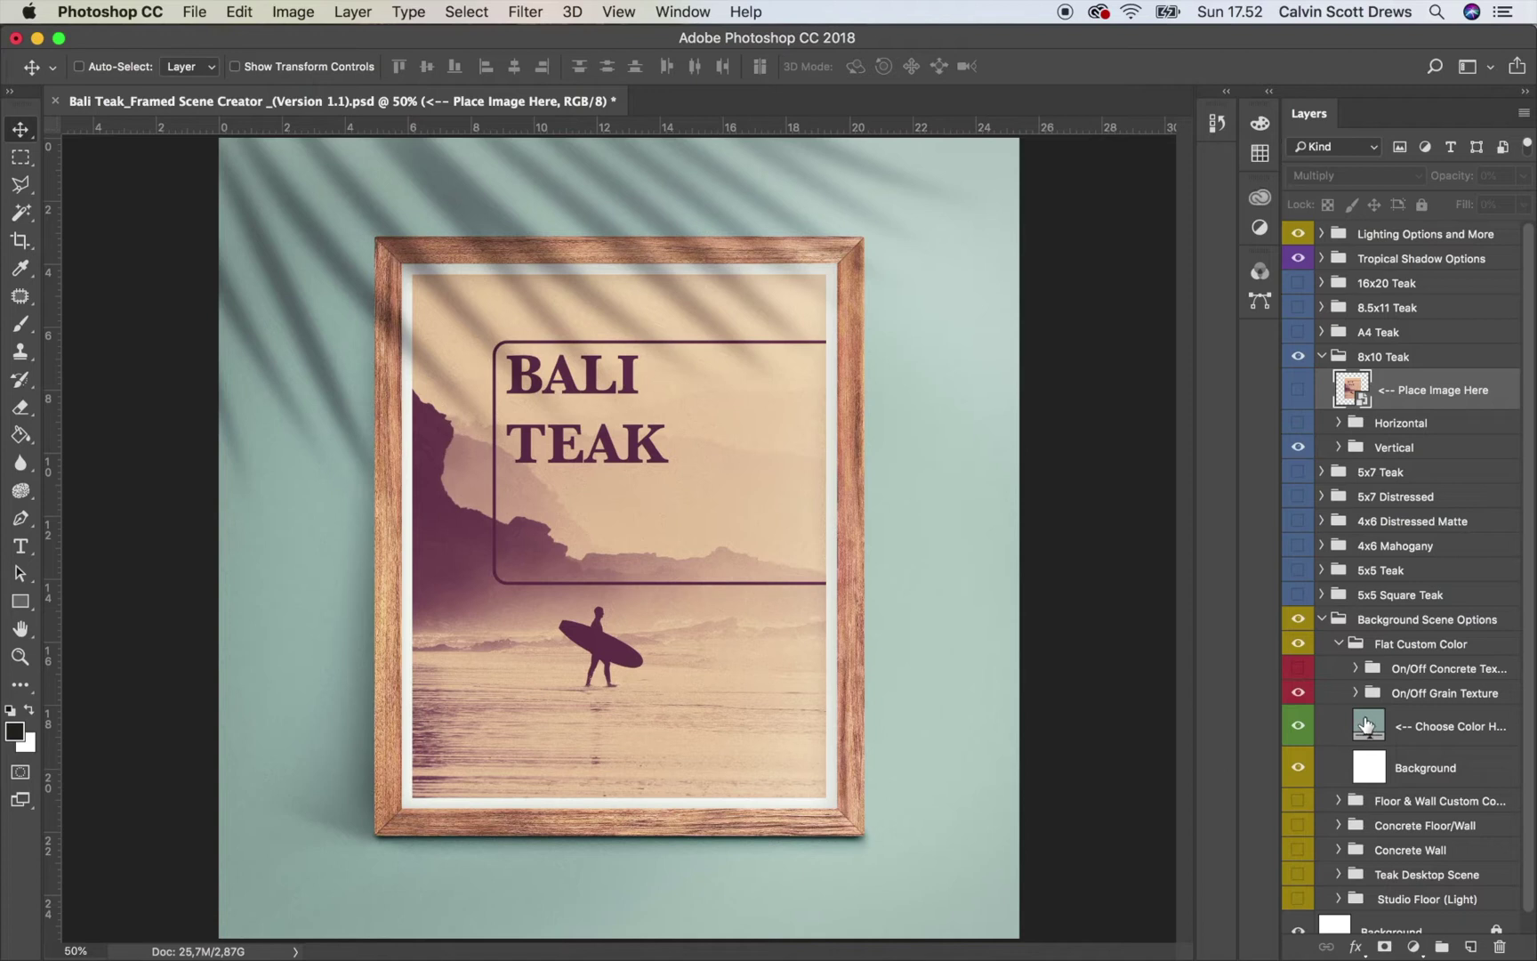
Set the flat backdrop colour to a pinkish beige (#d9b095) sampled from the poster.
double_click(1368, 722)
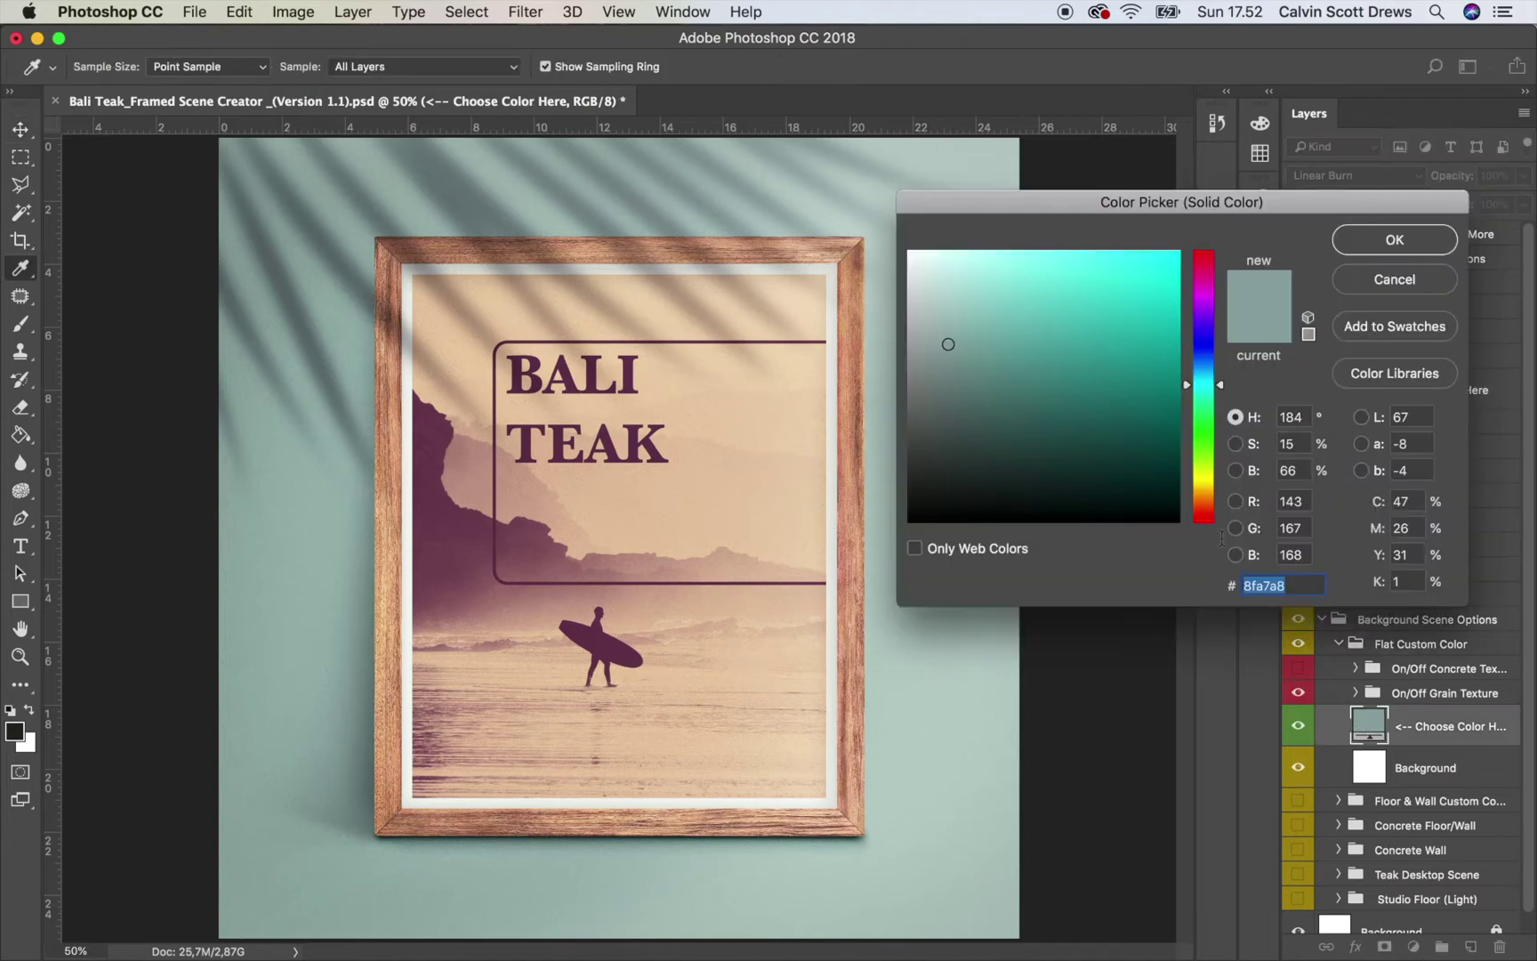
left_click(1023, 305)
left_click(991, 407)
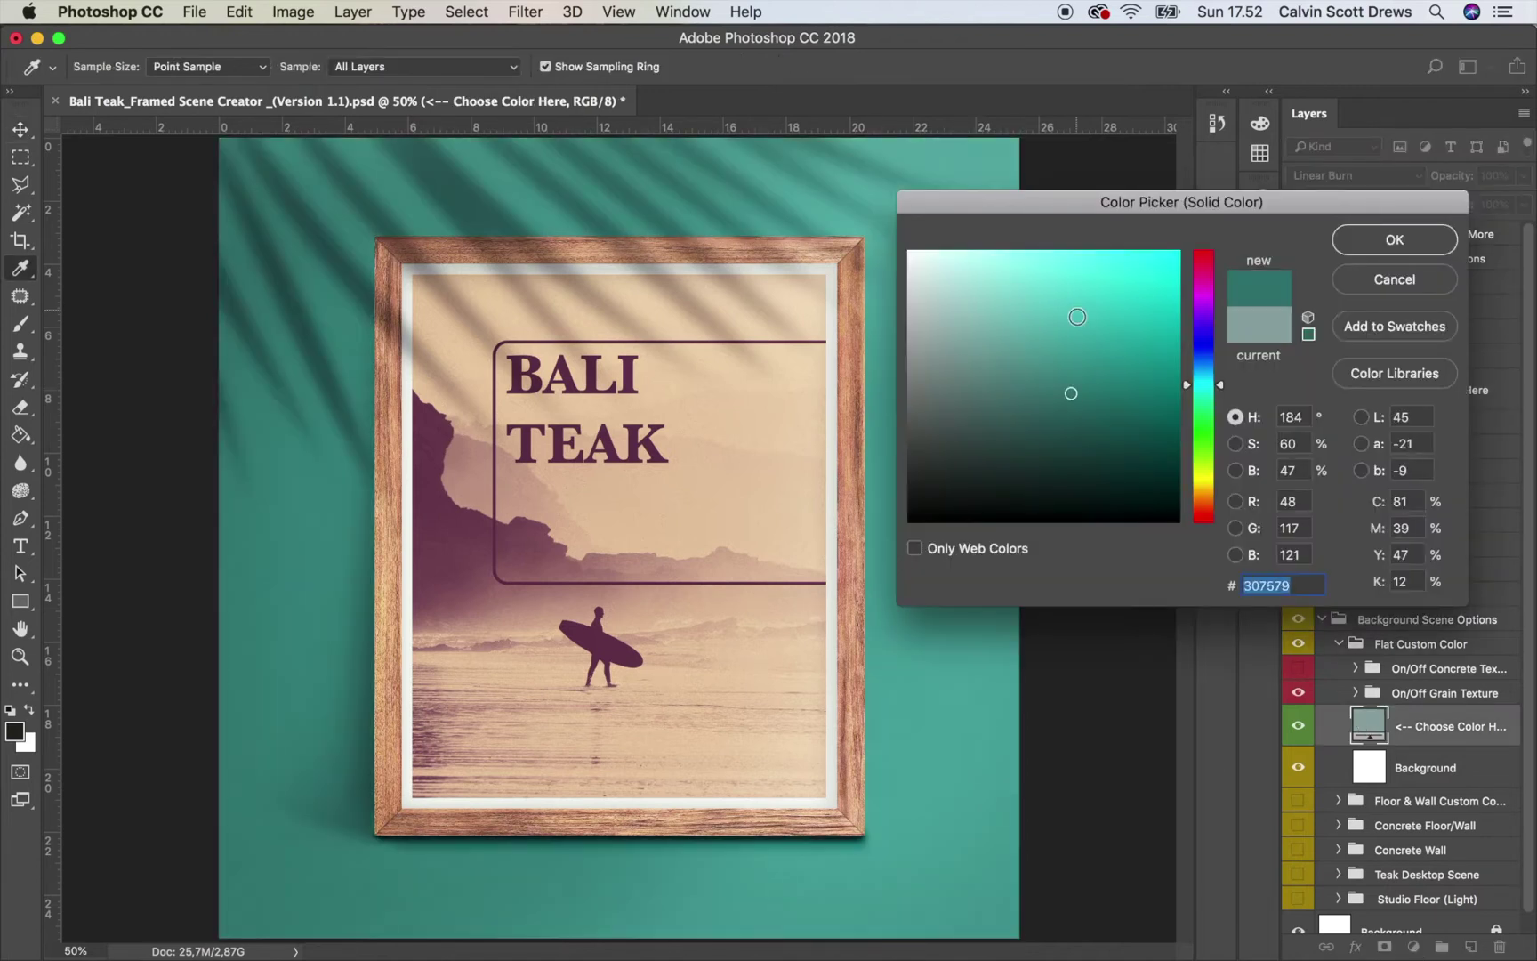
left_click(954, 321)
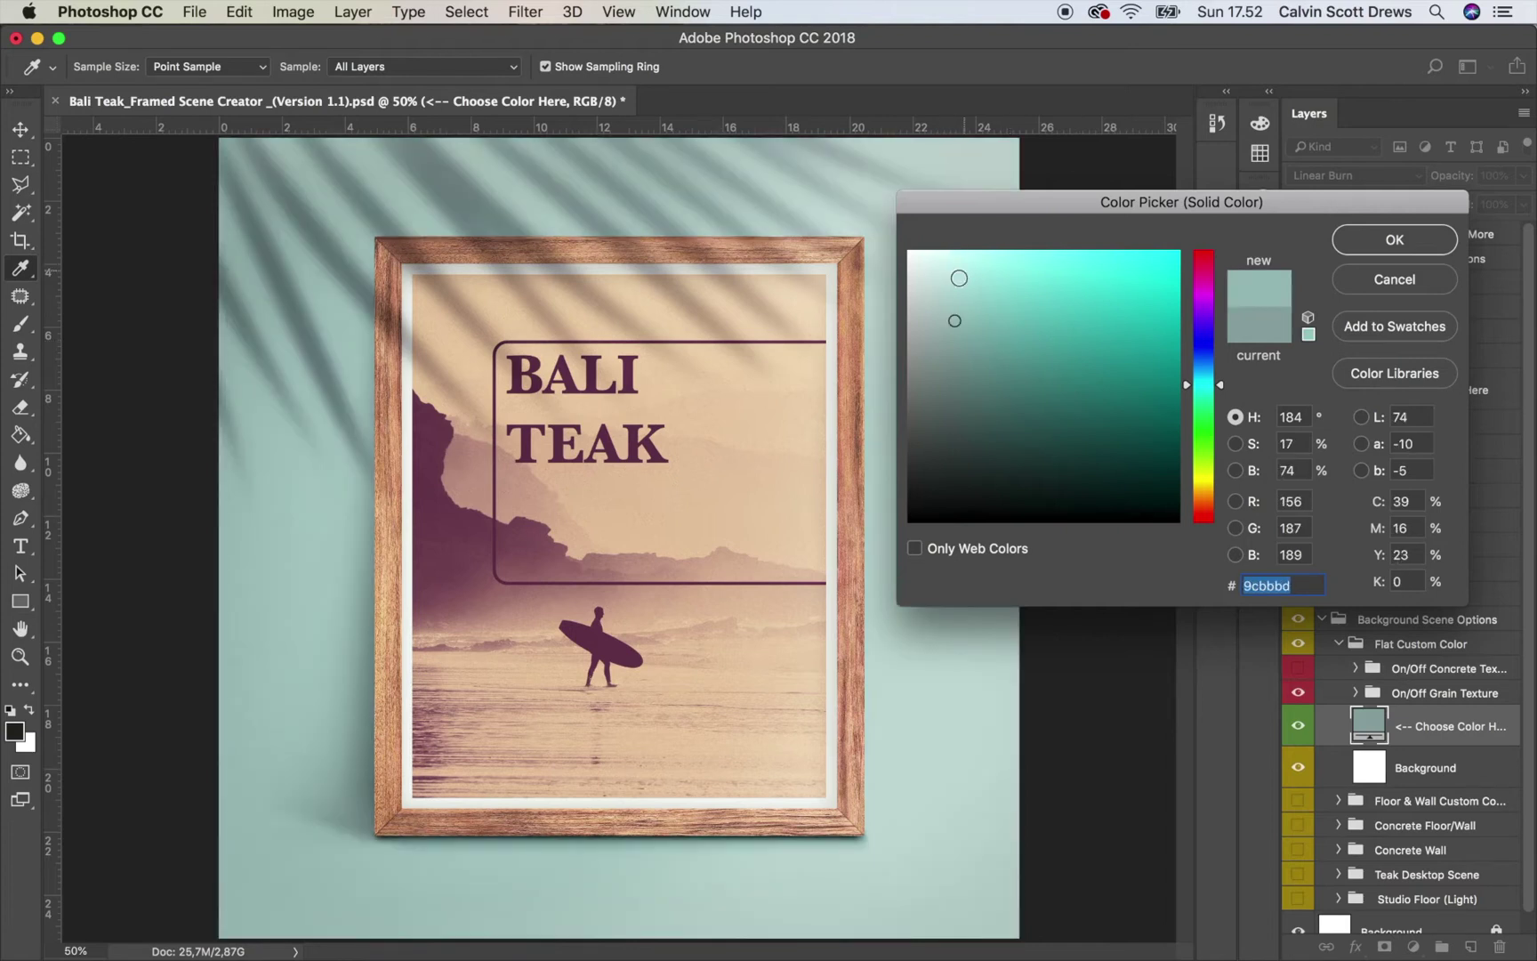
left_click(589, 309)
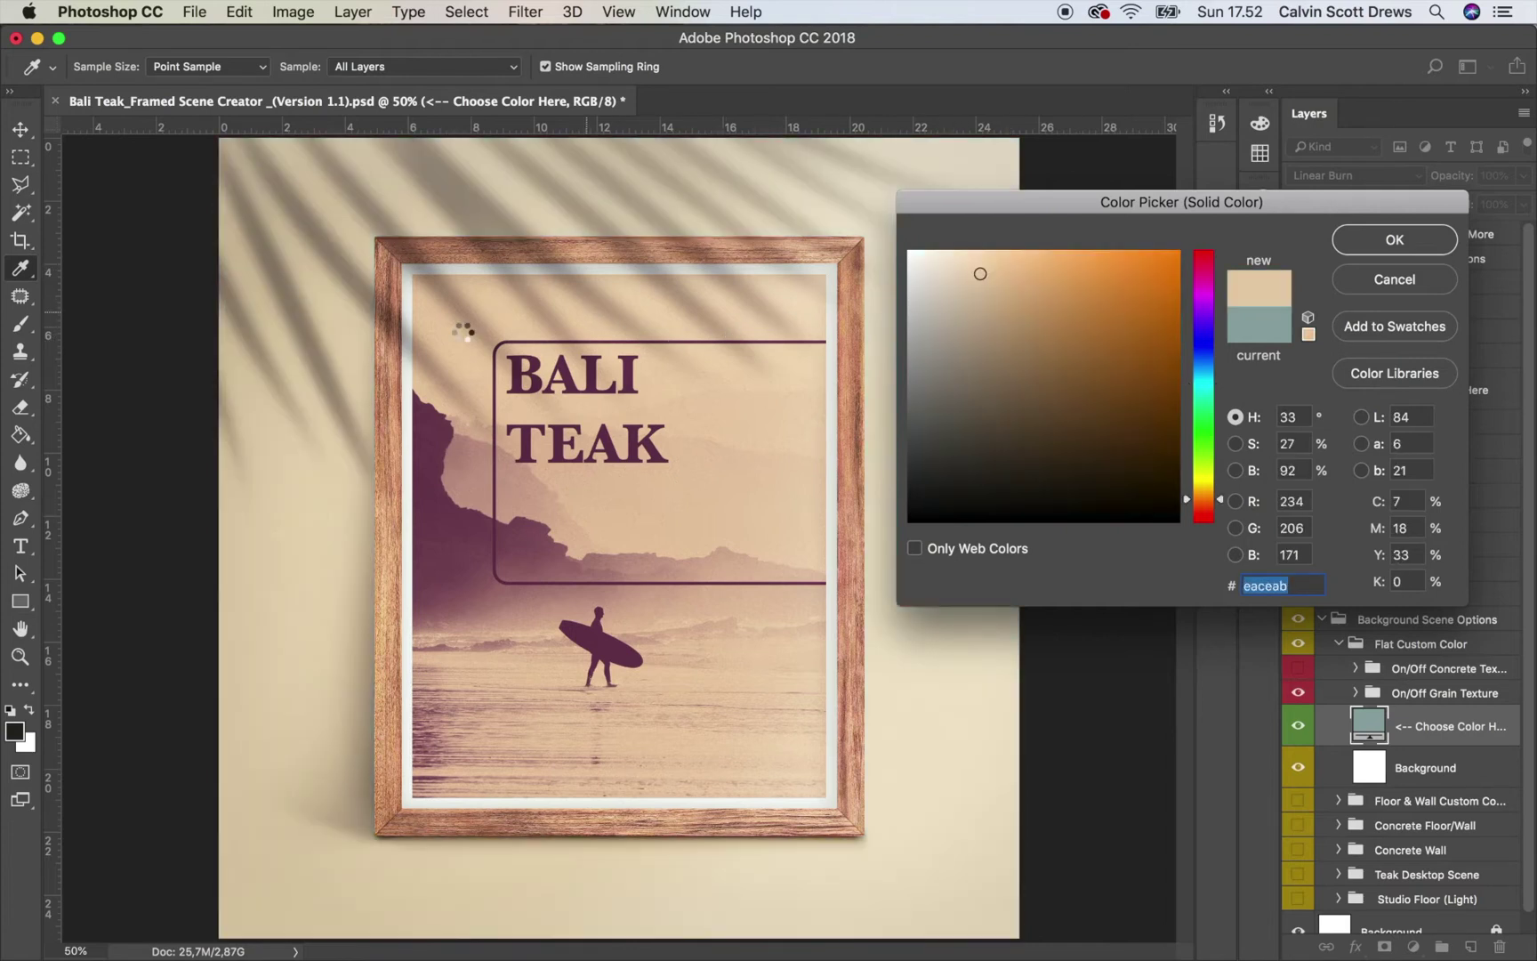
left_click(432, 427)
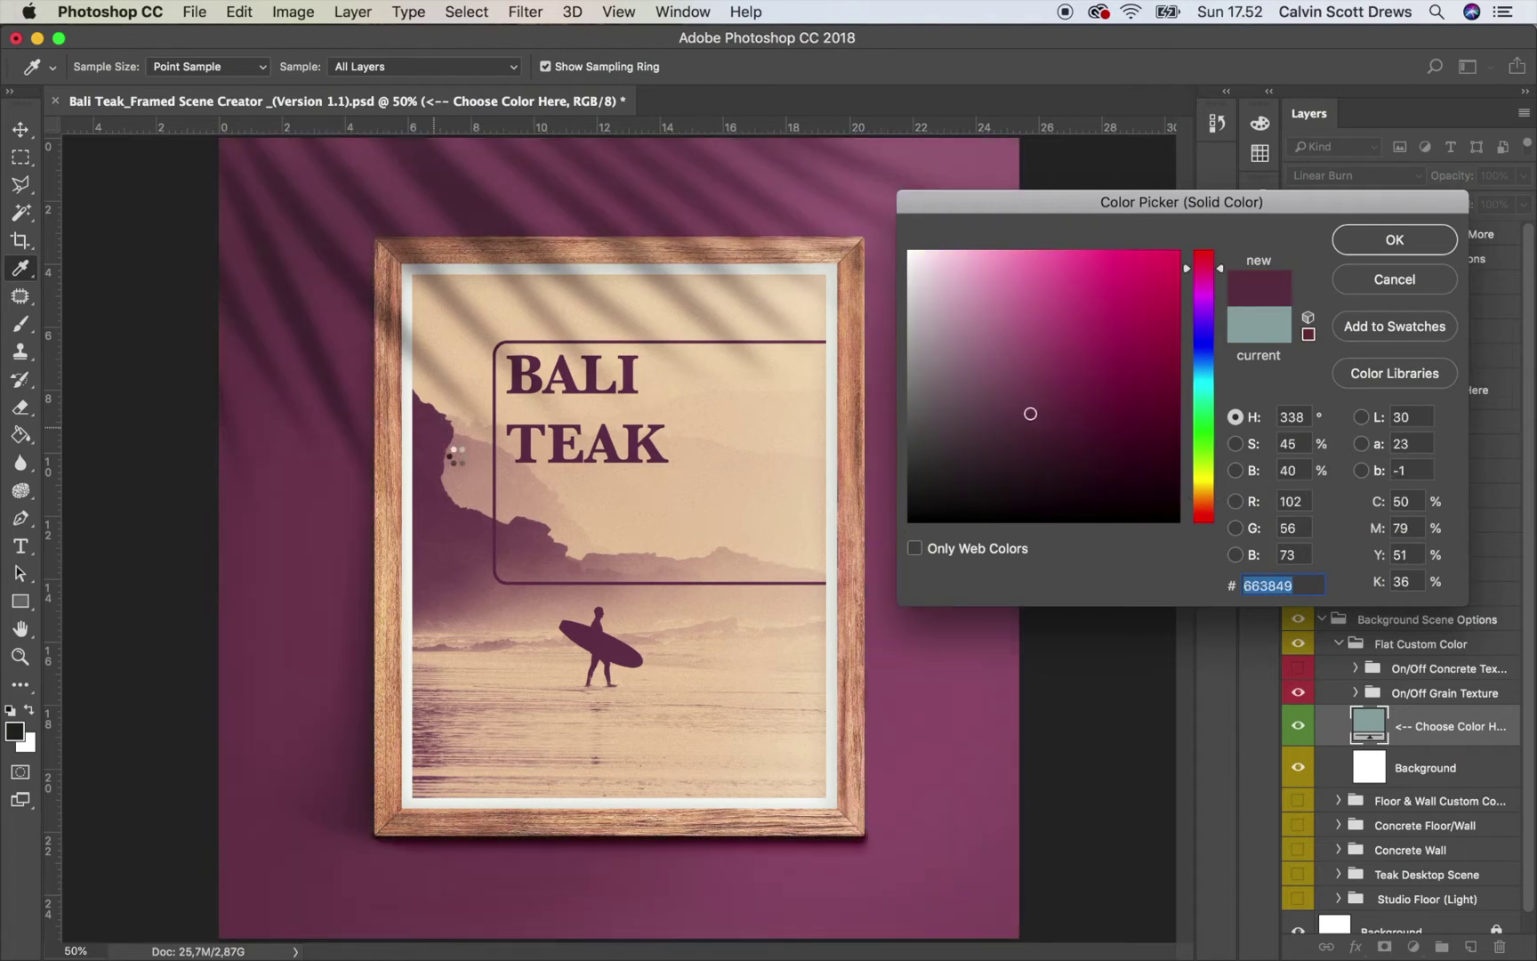
left_click(472, 463)
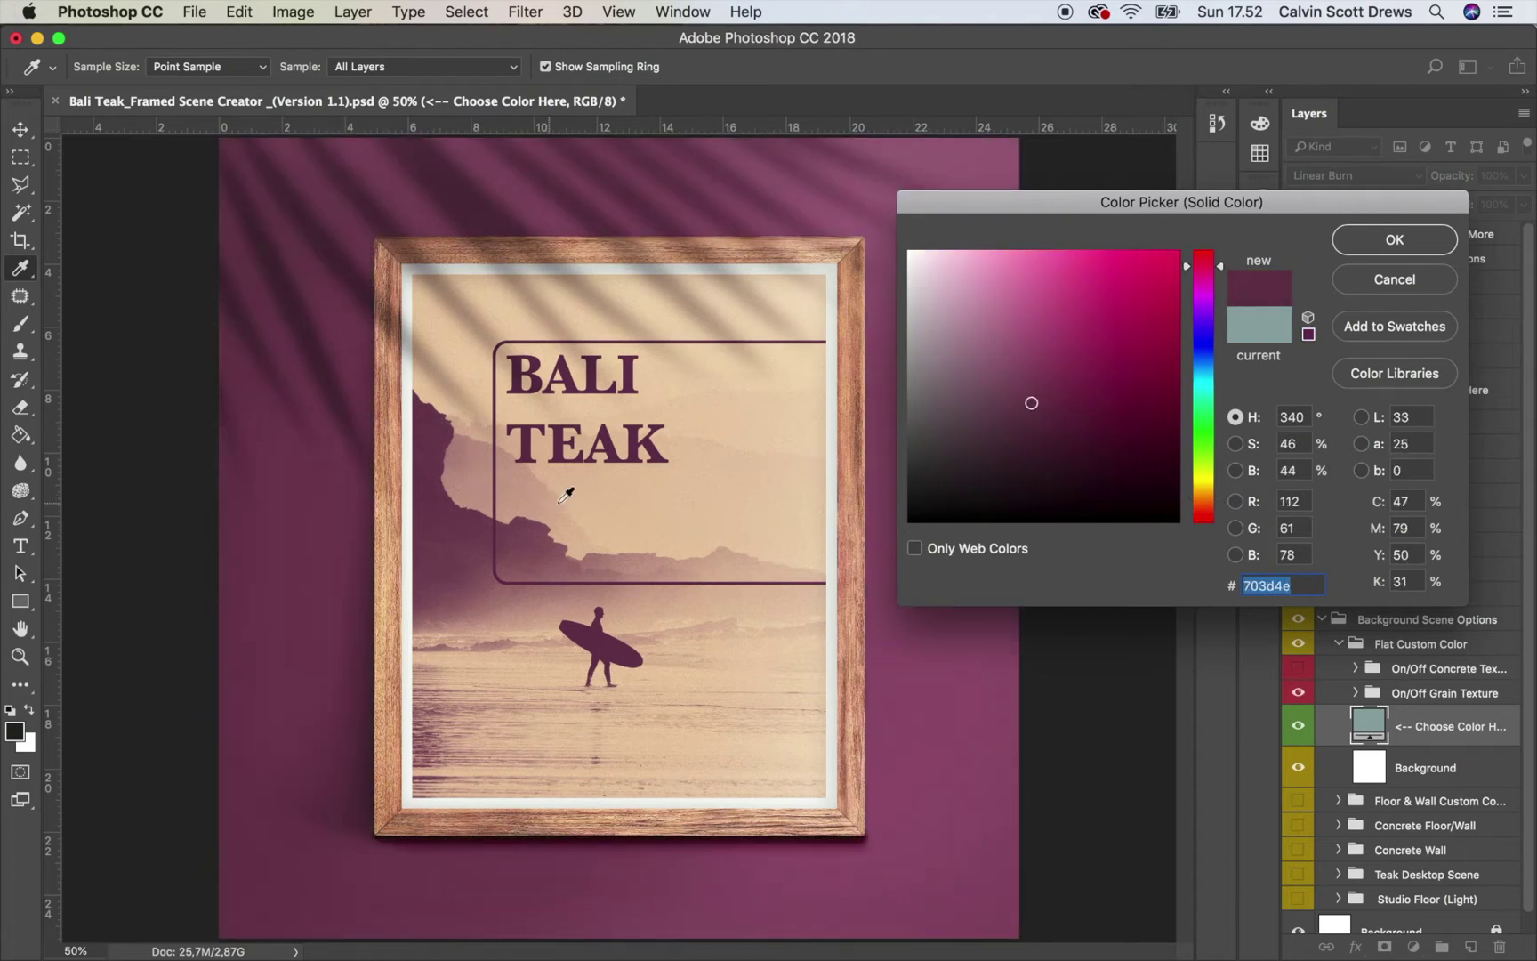
left_click(660, 514)
left_click(667, 536)
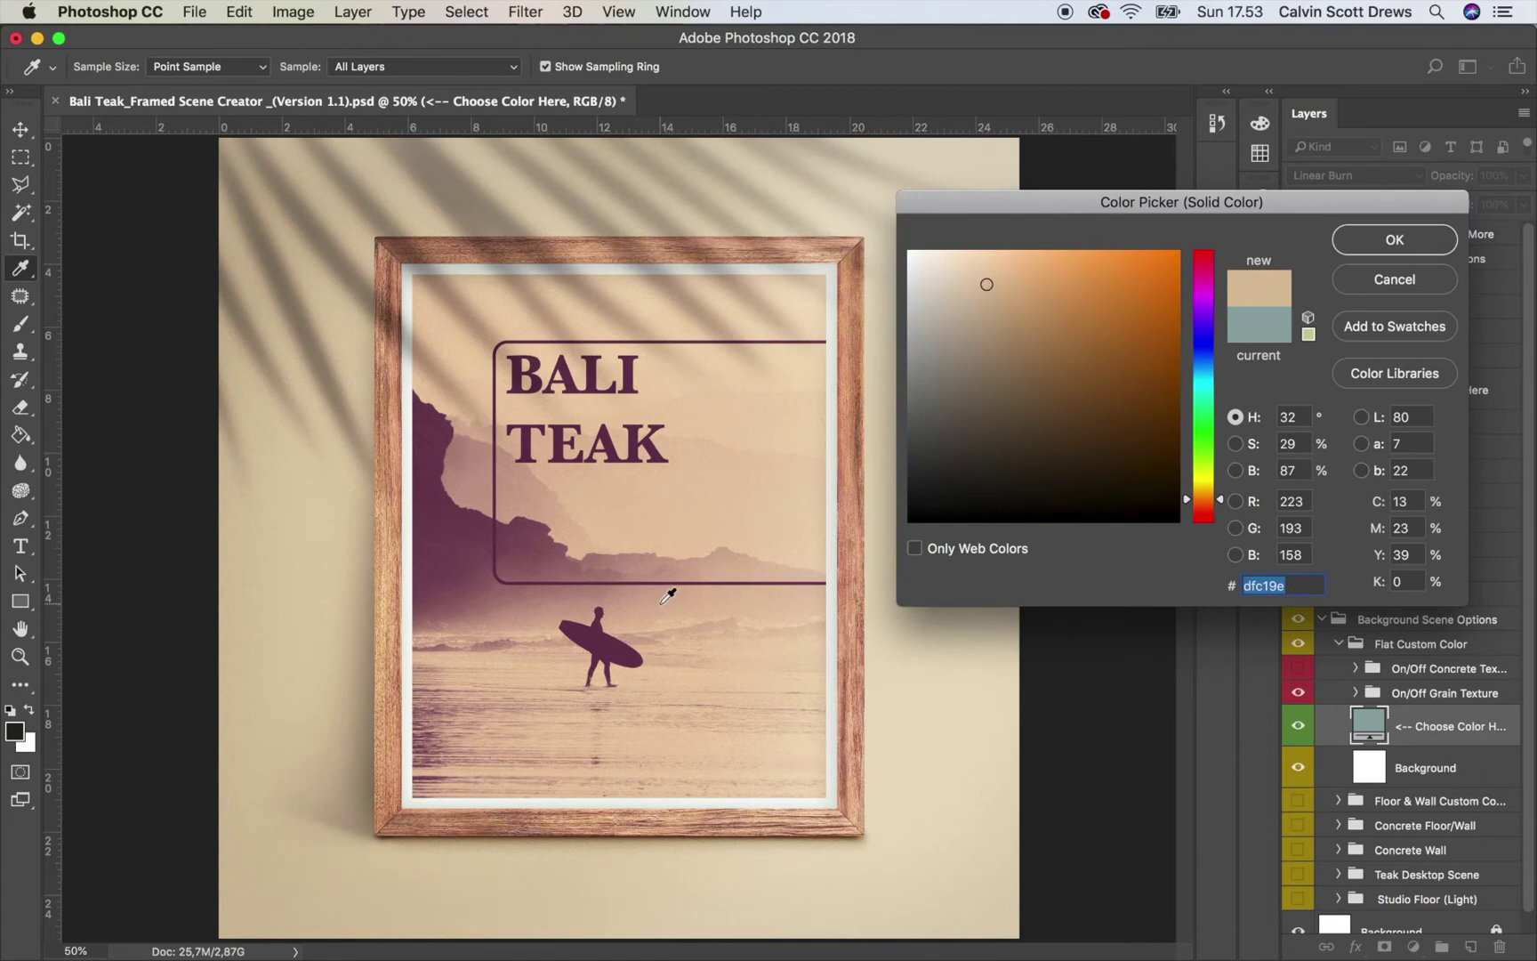
left_click(662, 604)
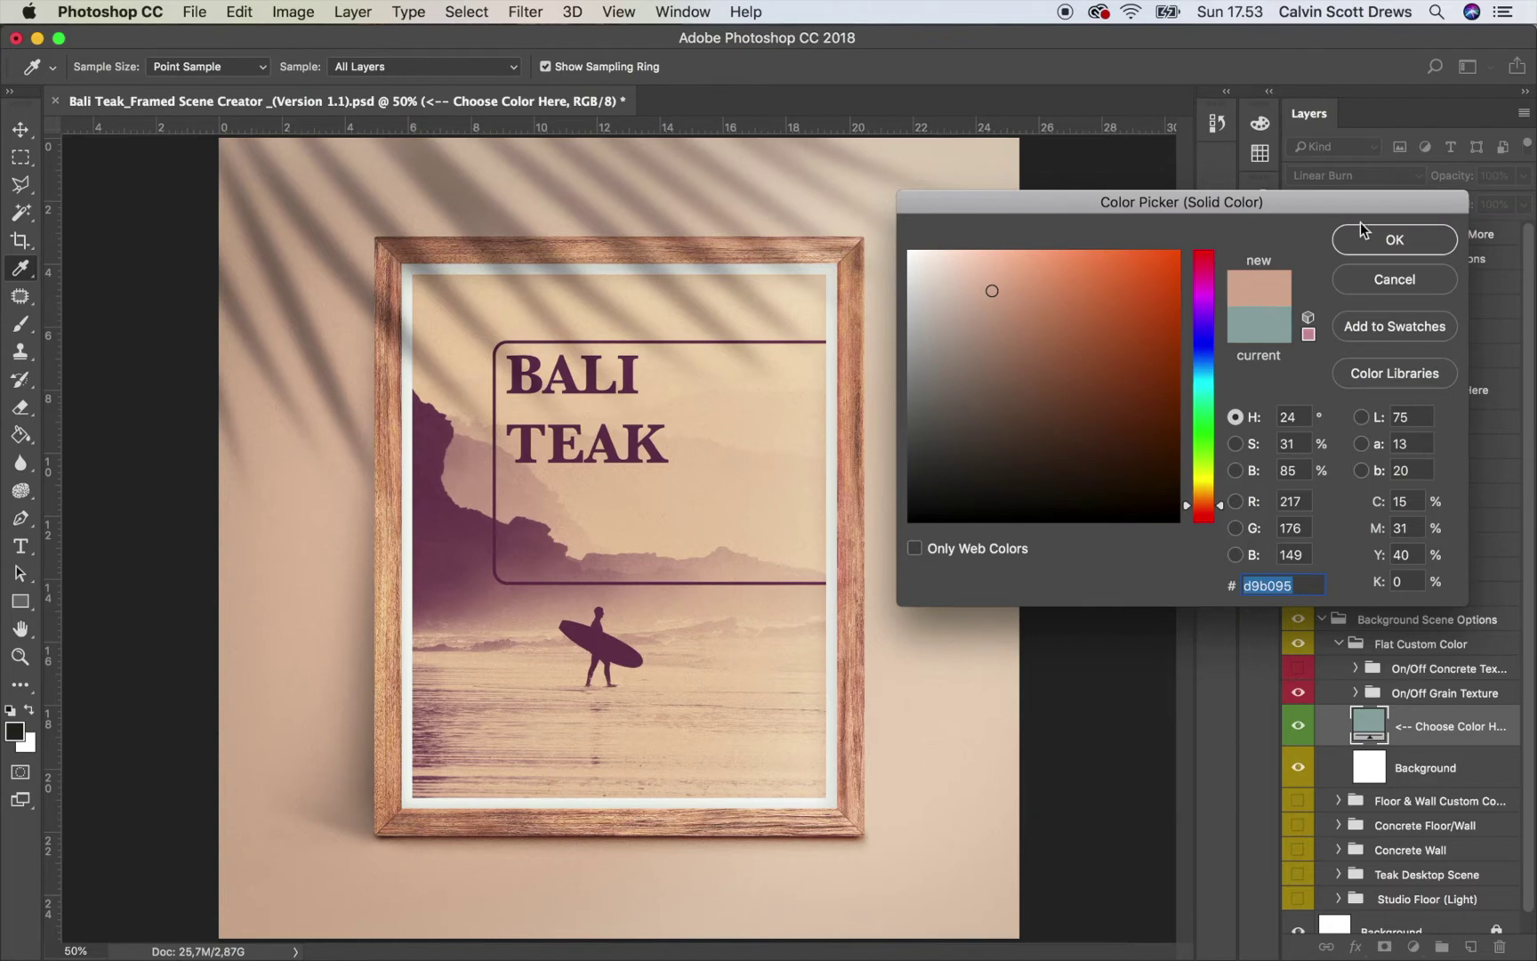
left_click(1363, 252)
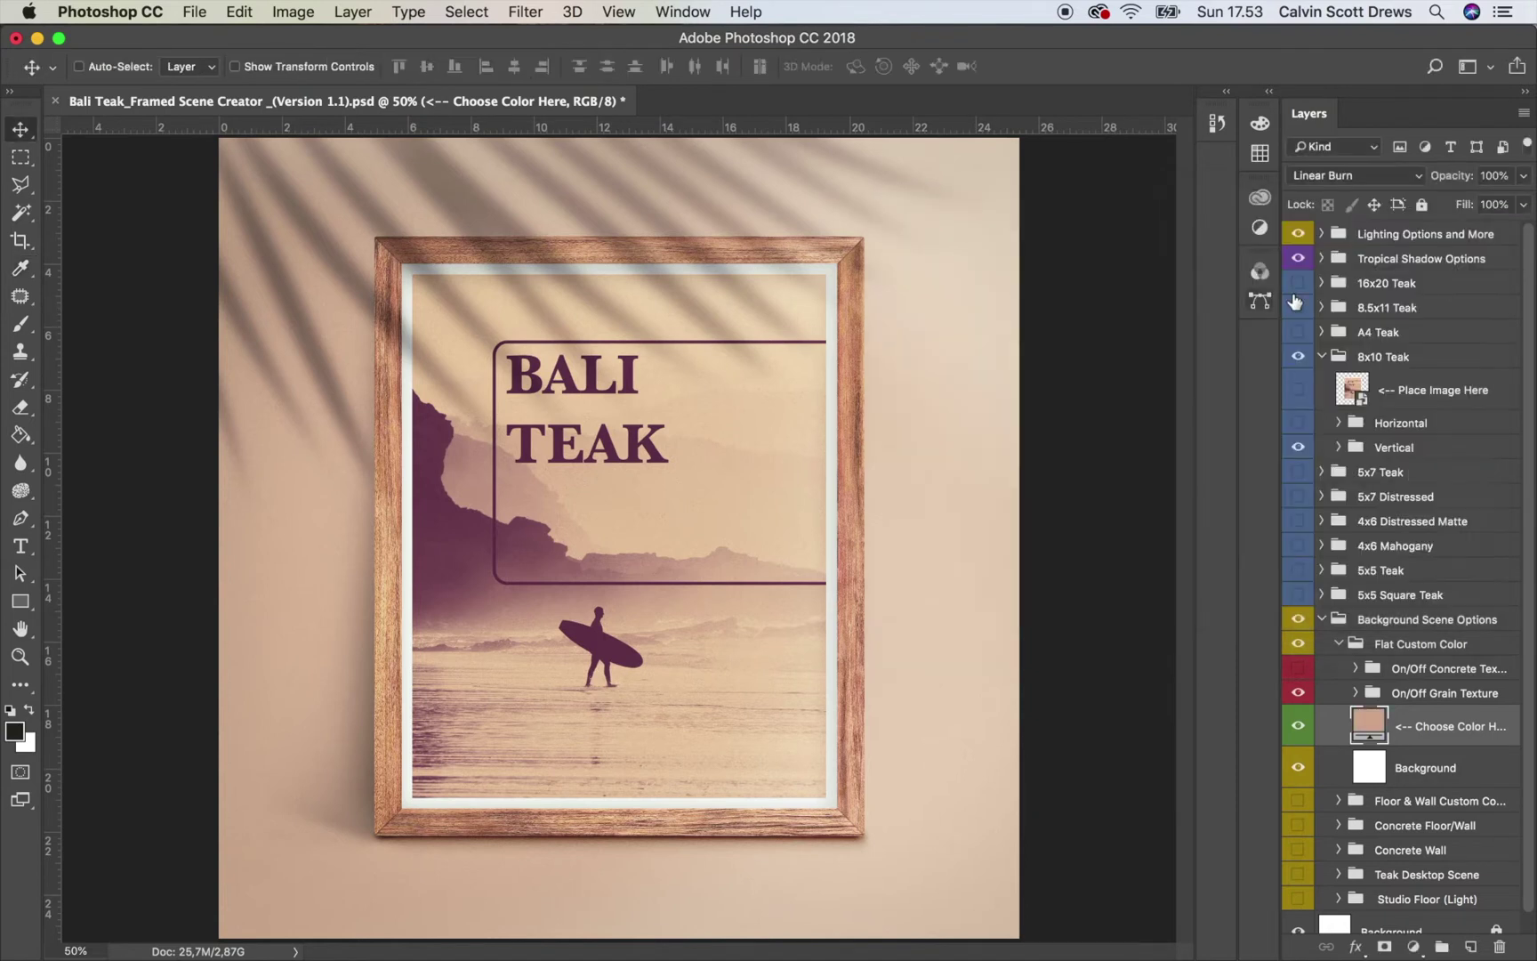
Collapse the open groups, then replace the Palm 1 shadow with Palm 3 and select it.
left_click(1339, 644)
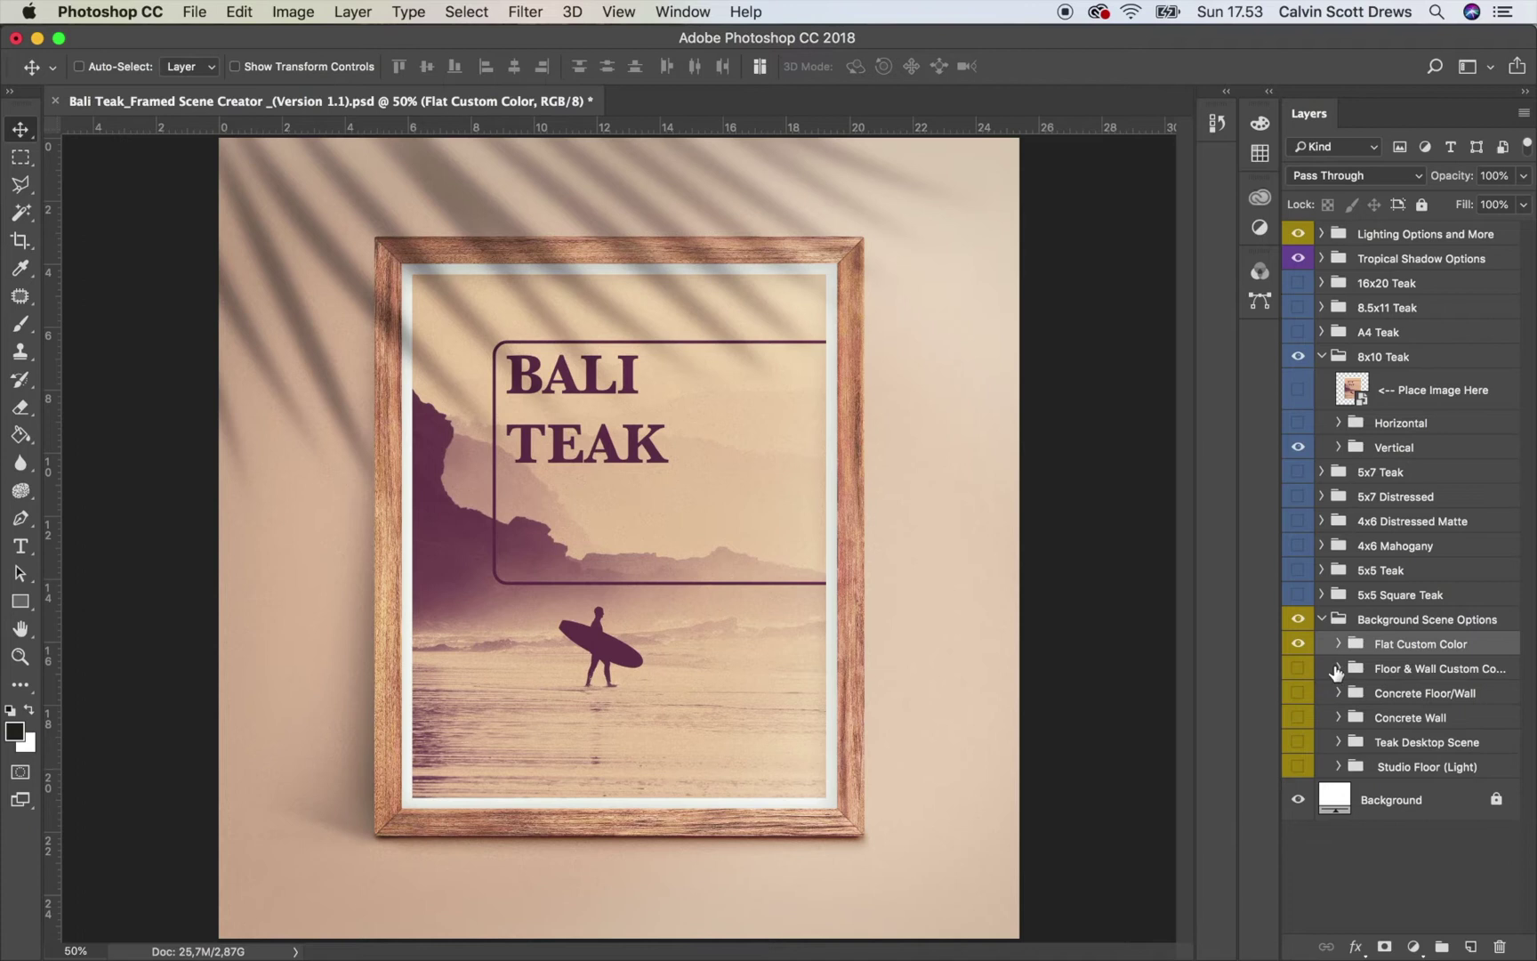
left_click(1322, 622)
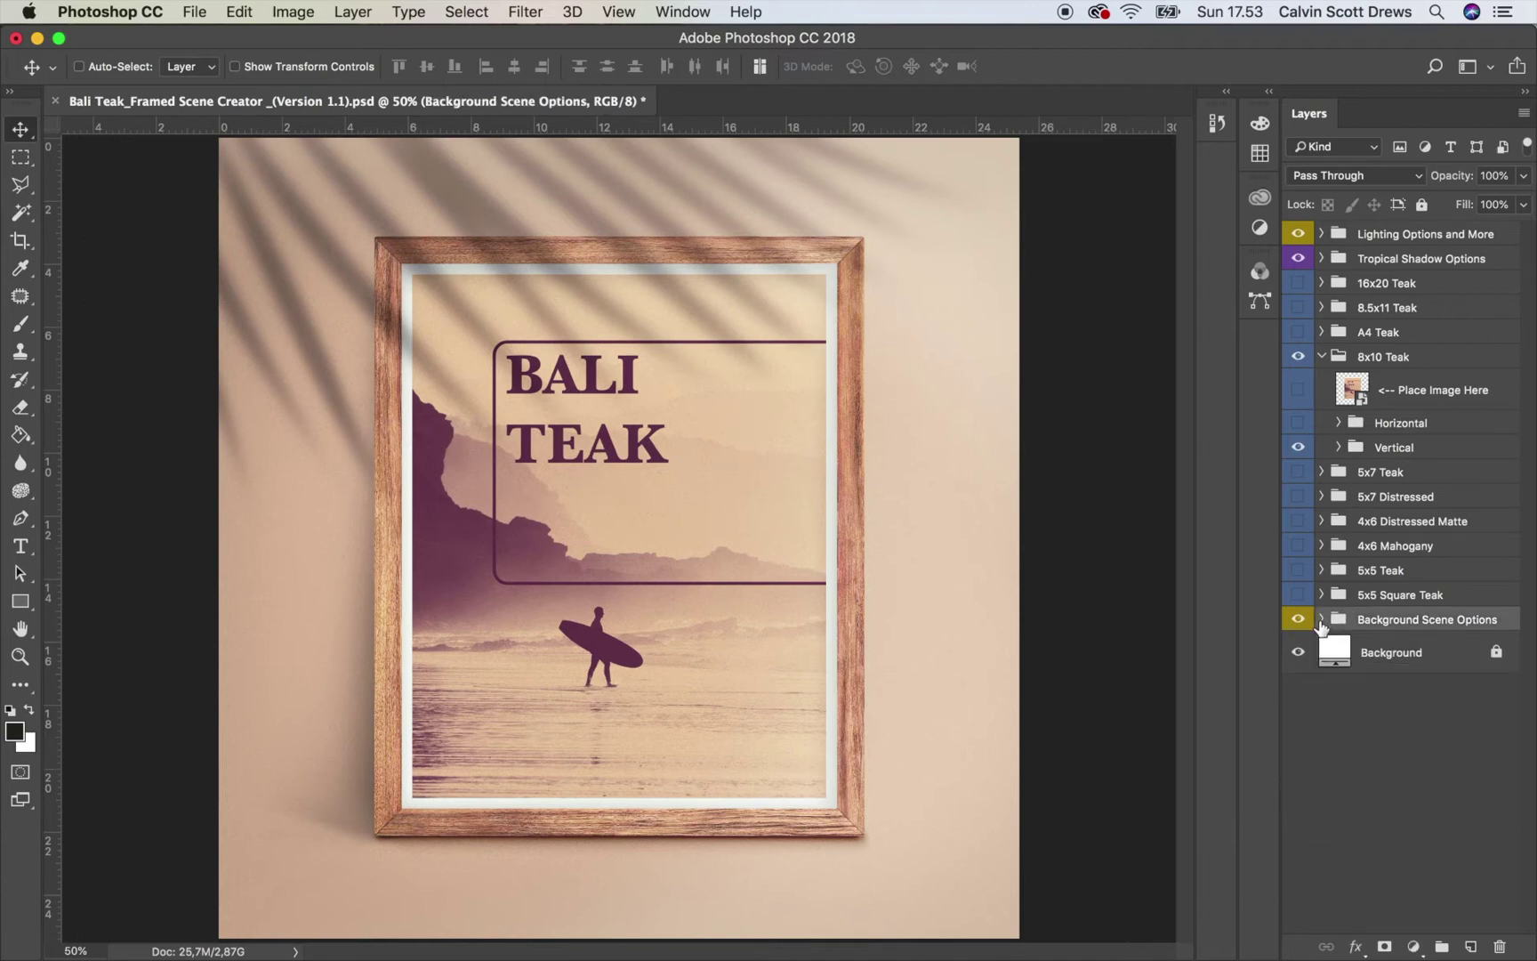
left_click(1322, 357)
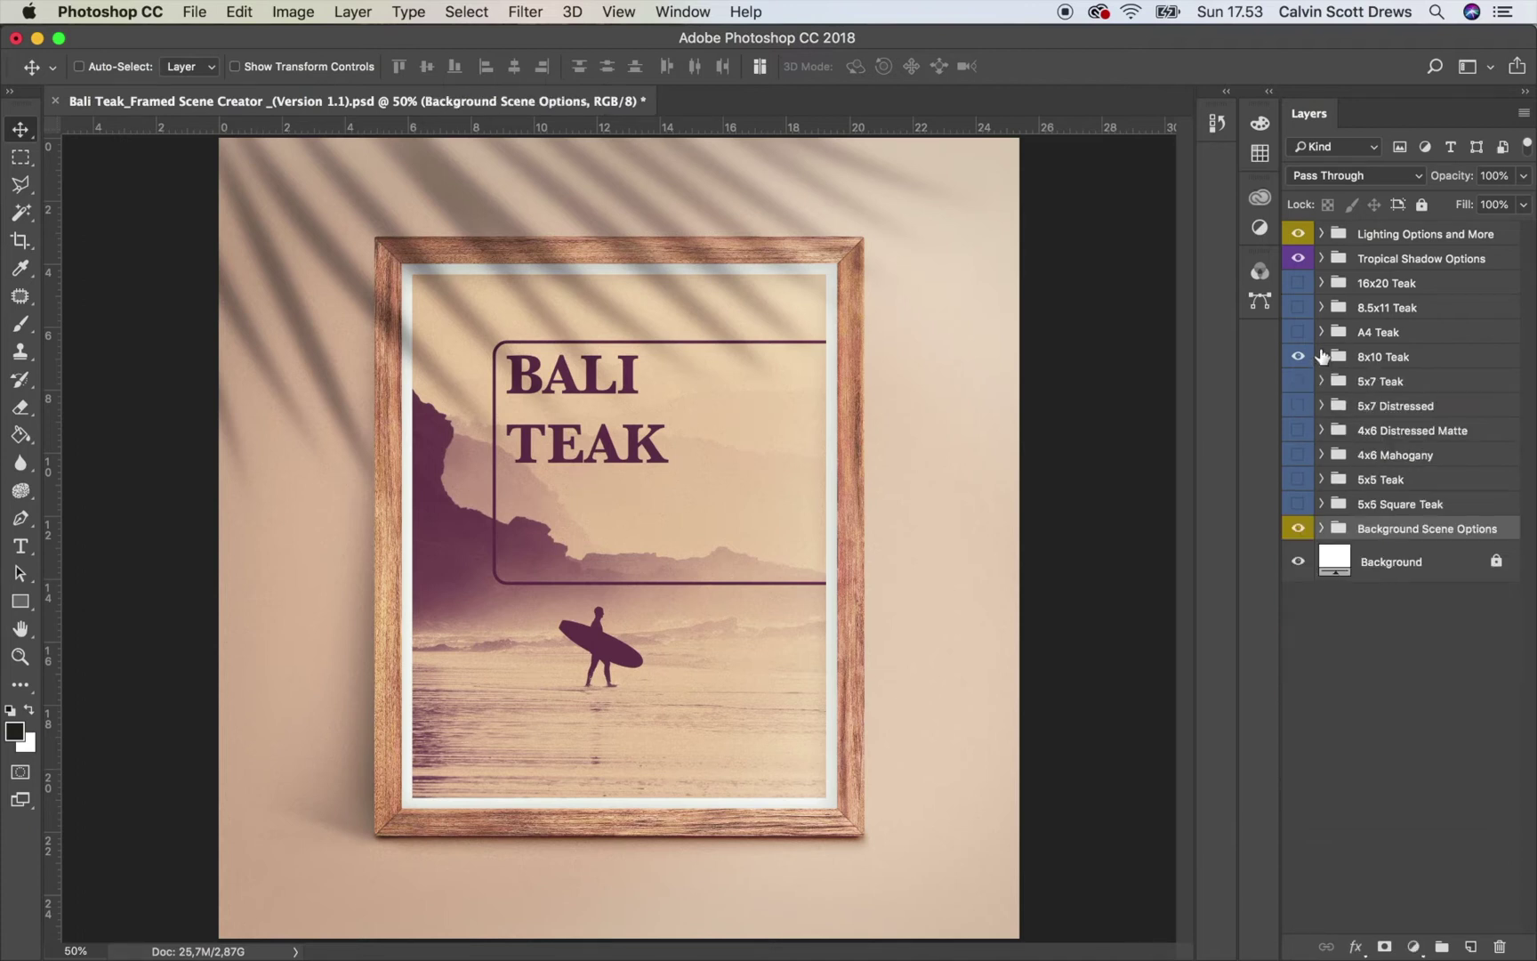
left_click(1320, 259)
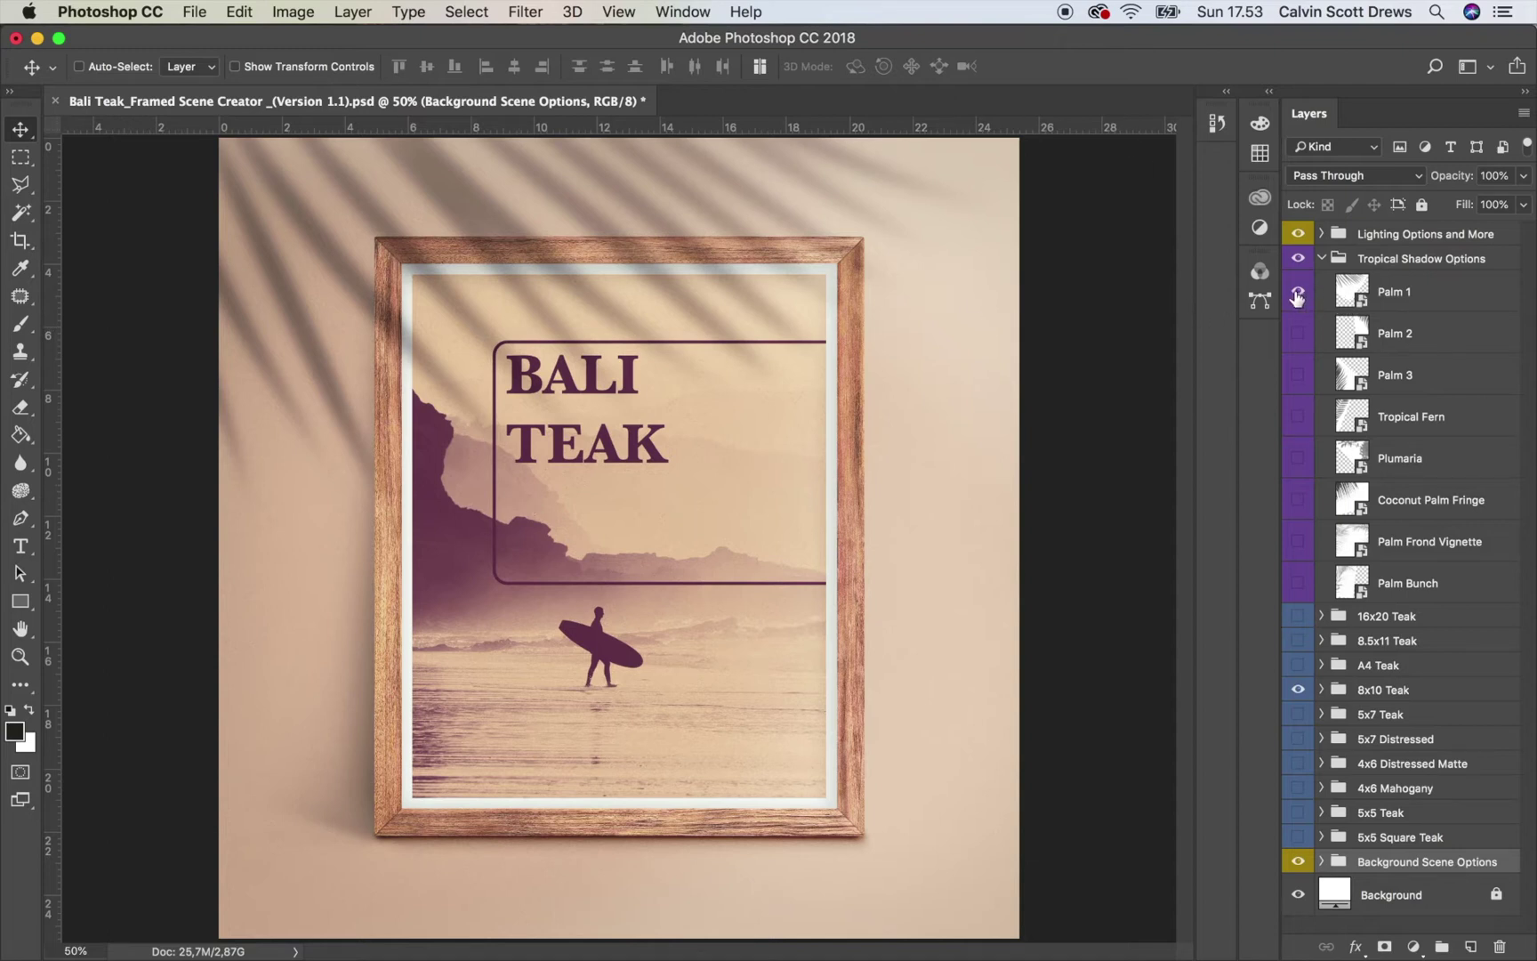
left_click(1298, 293)
left_click(1298, 374)
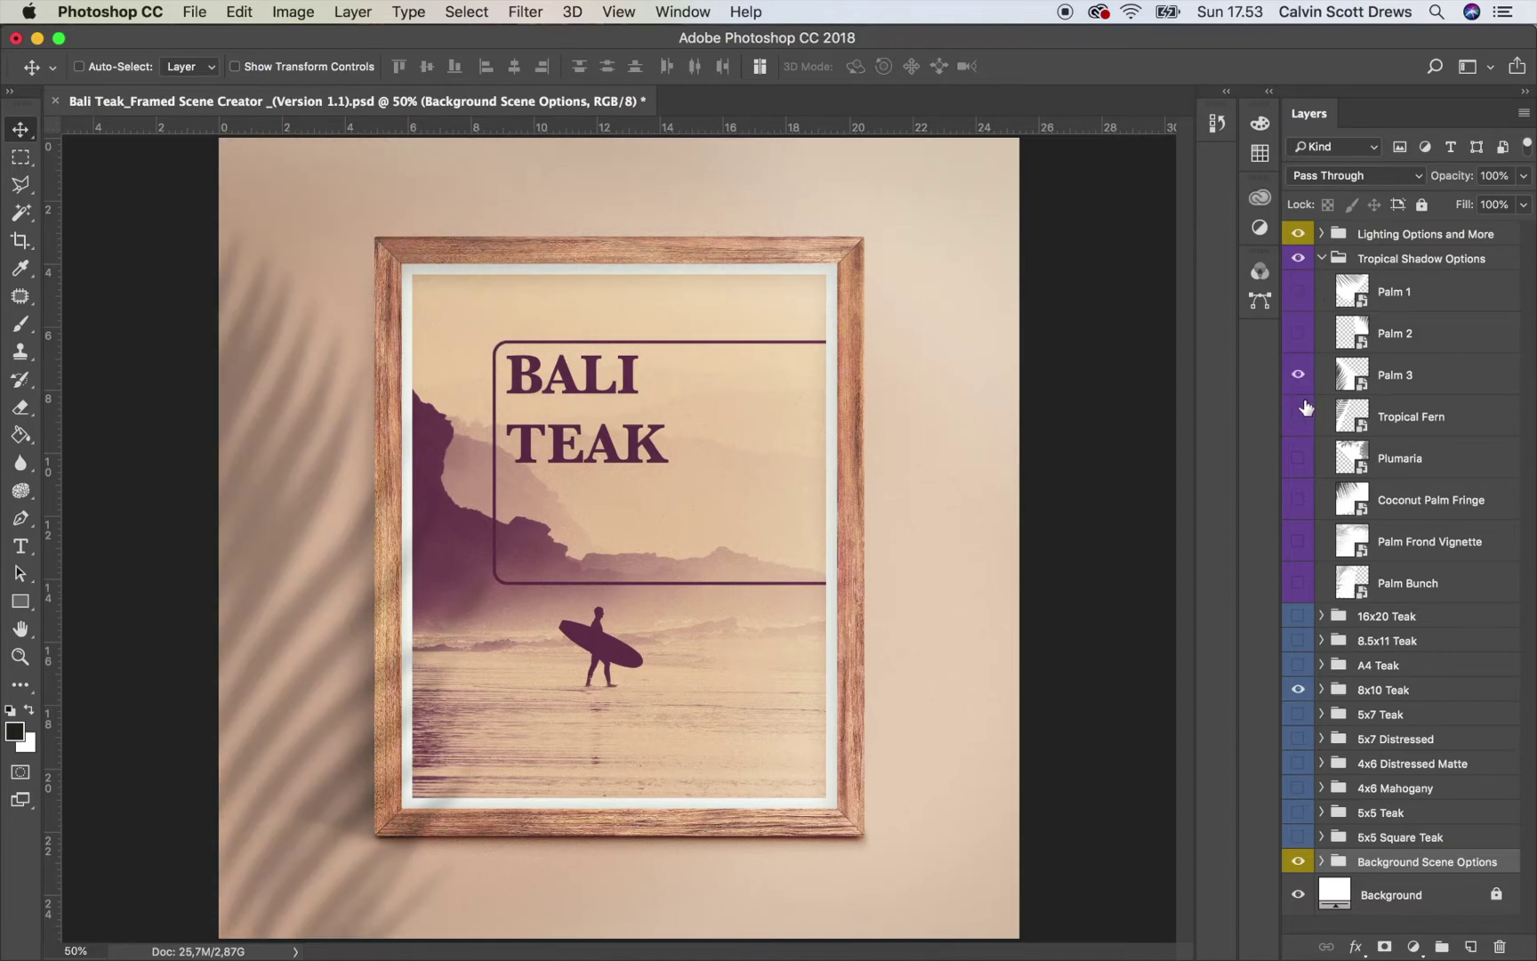
left_click(1351, 384)
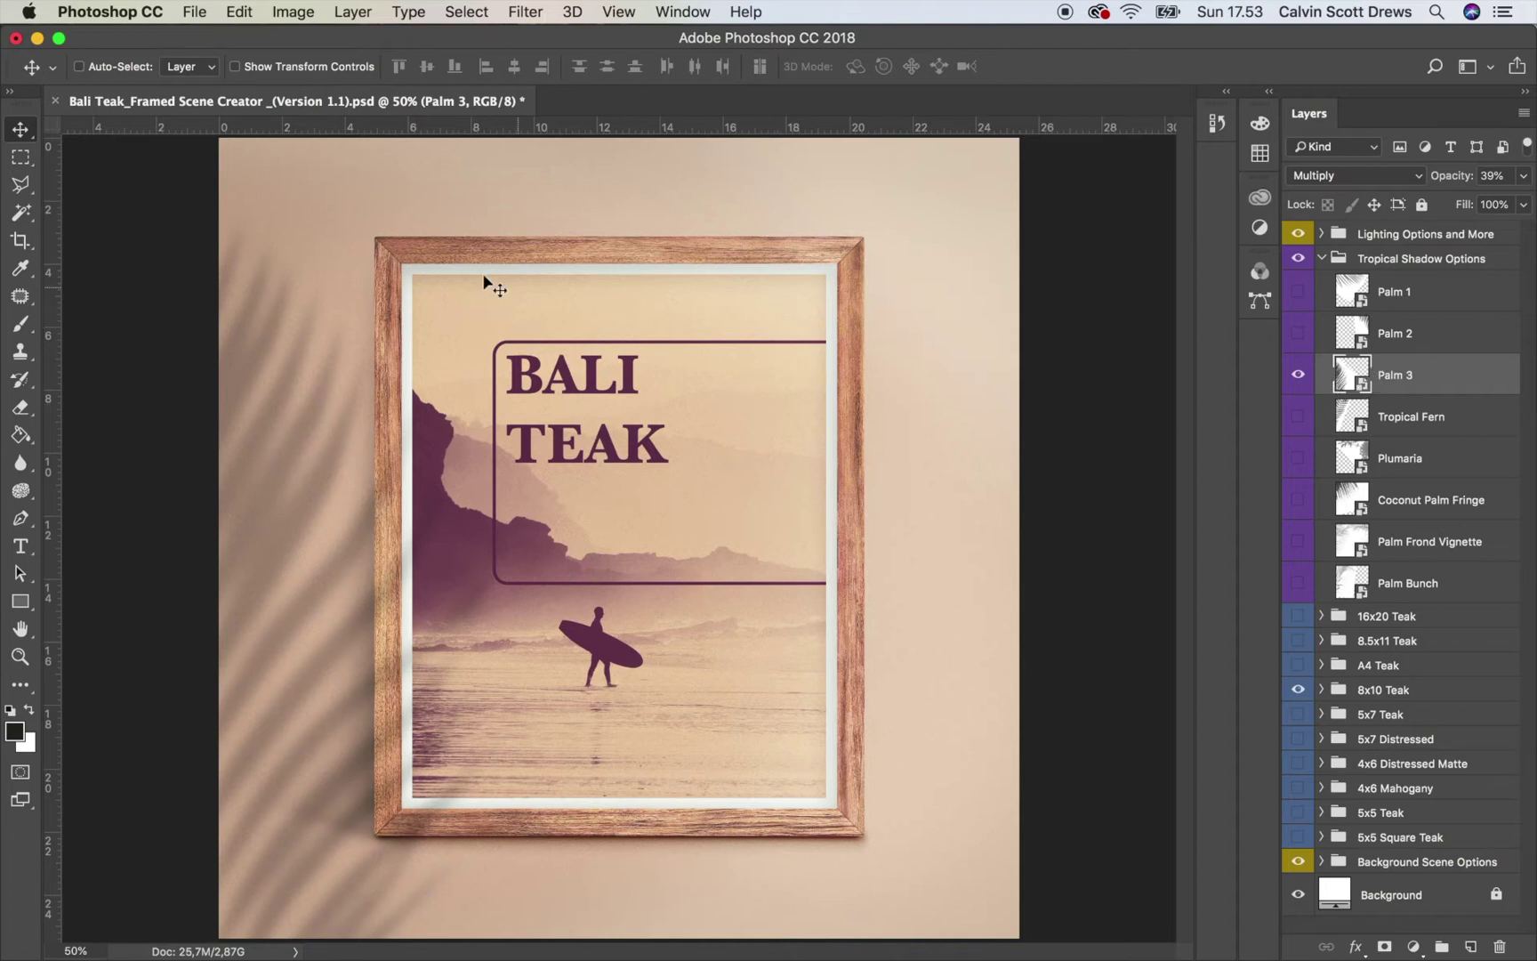
With Auto-Select off, drag the Palm 3 shadow to the right side of the frame.
left_click(78, 67)
left_click_drag(405, 562, 376, 612)
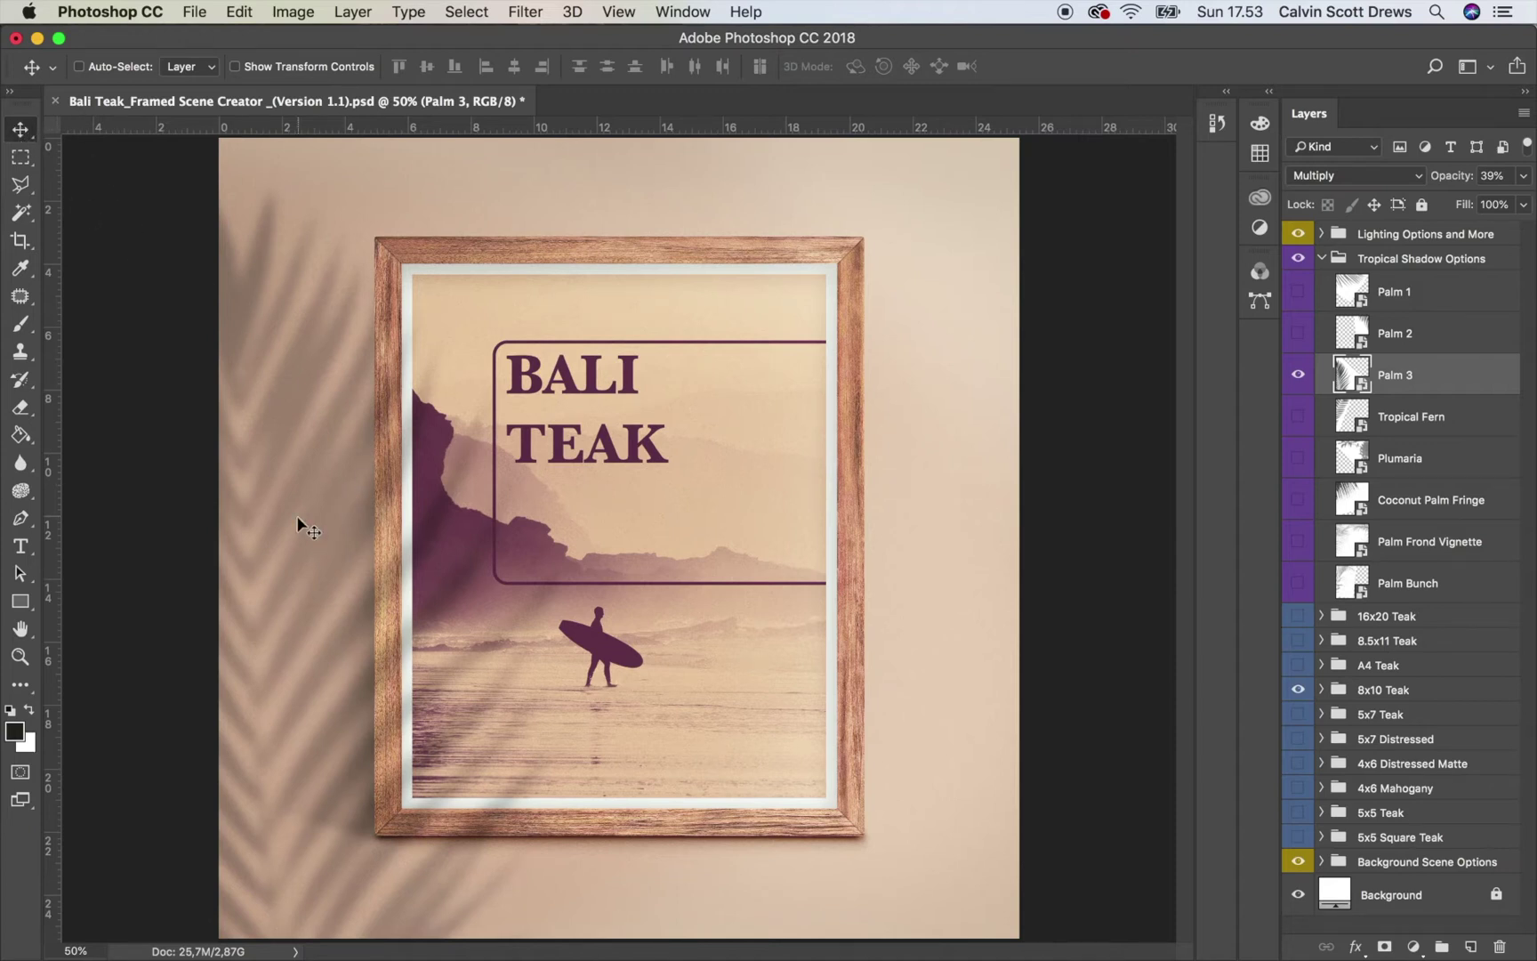
left_click_drag(416, 545, 690, 594)
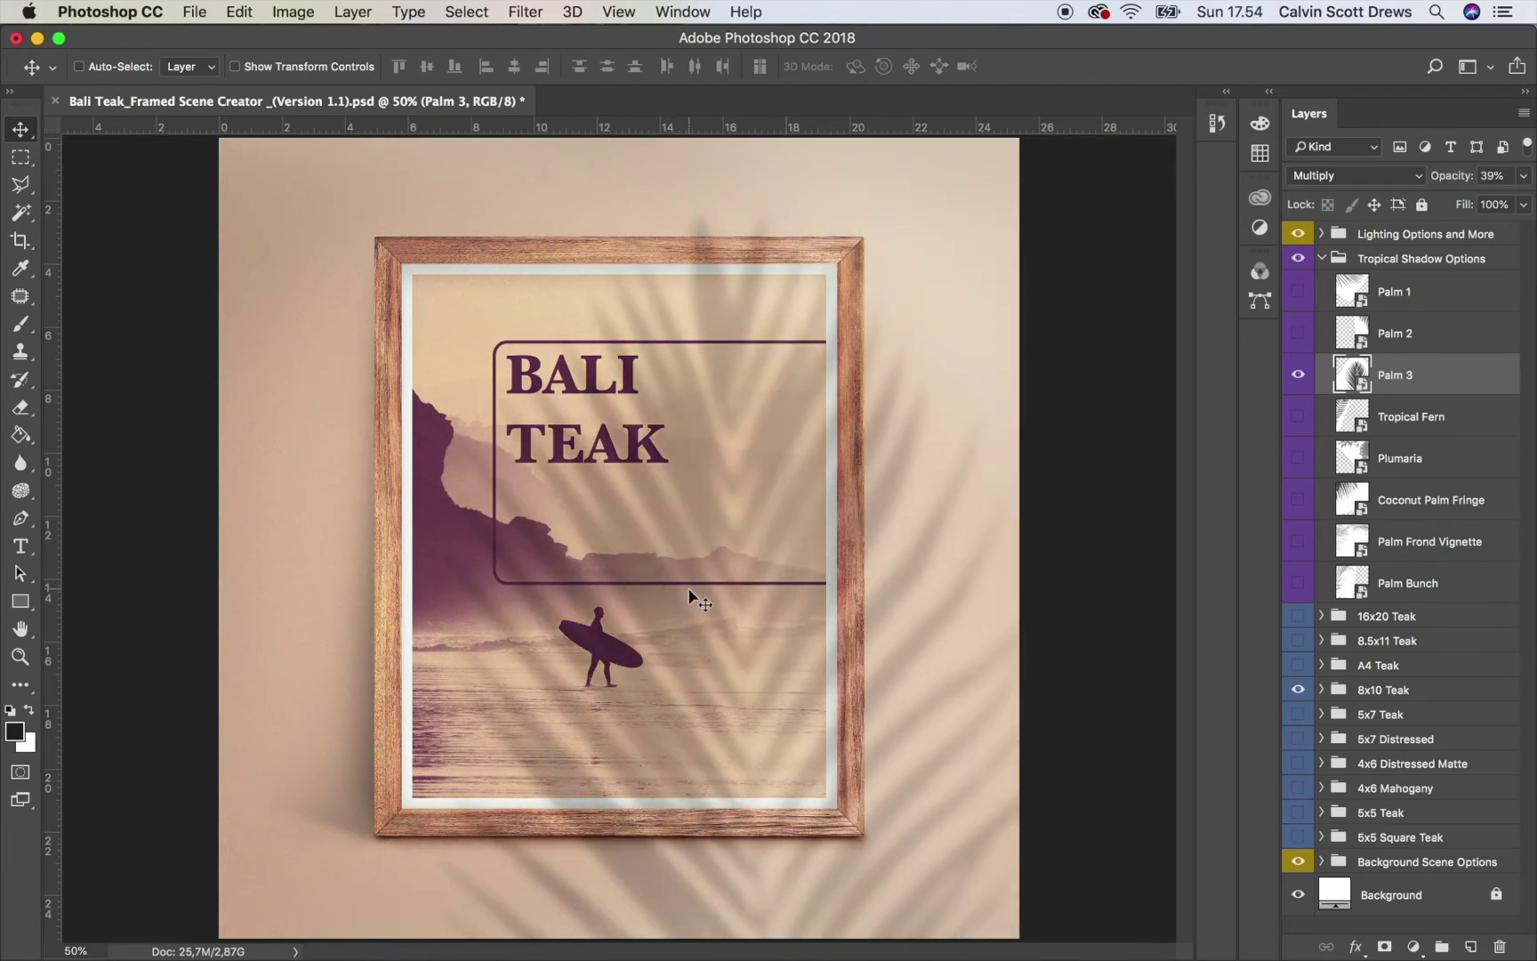
left_click_drag(813, 532, 866, 552)
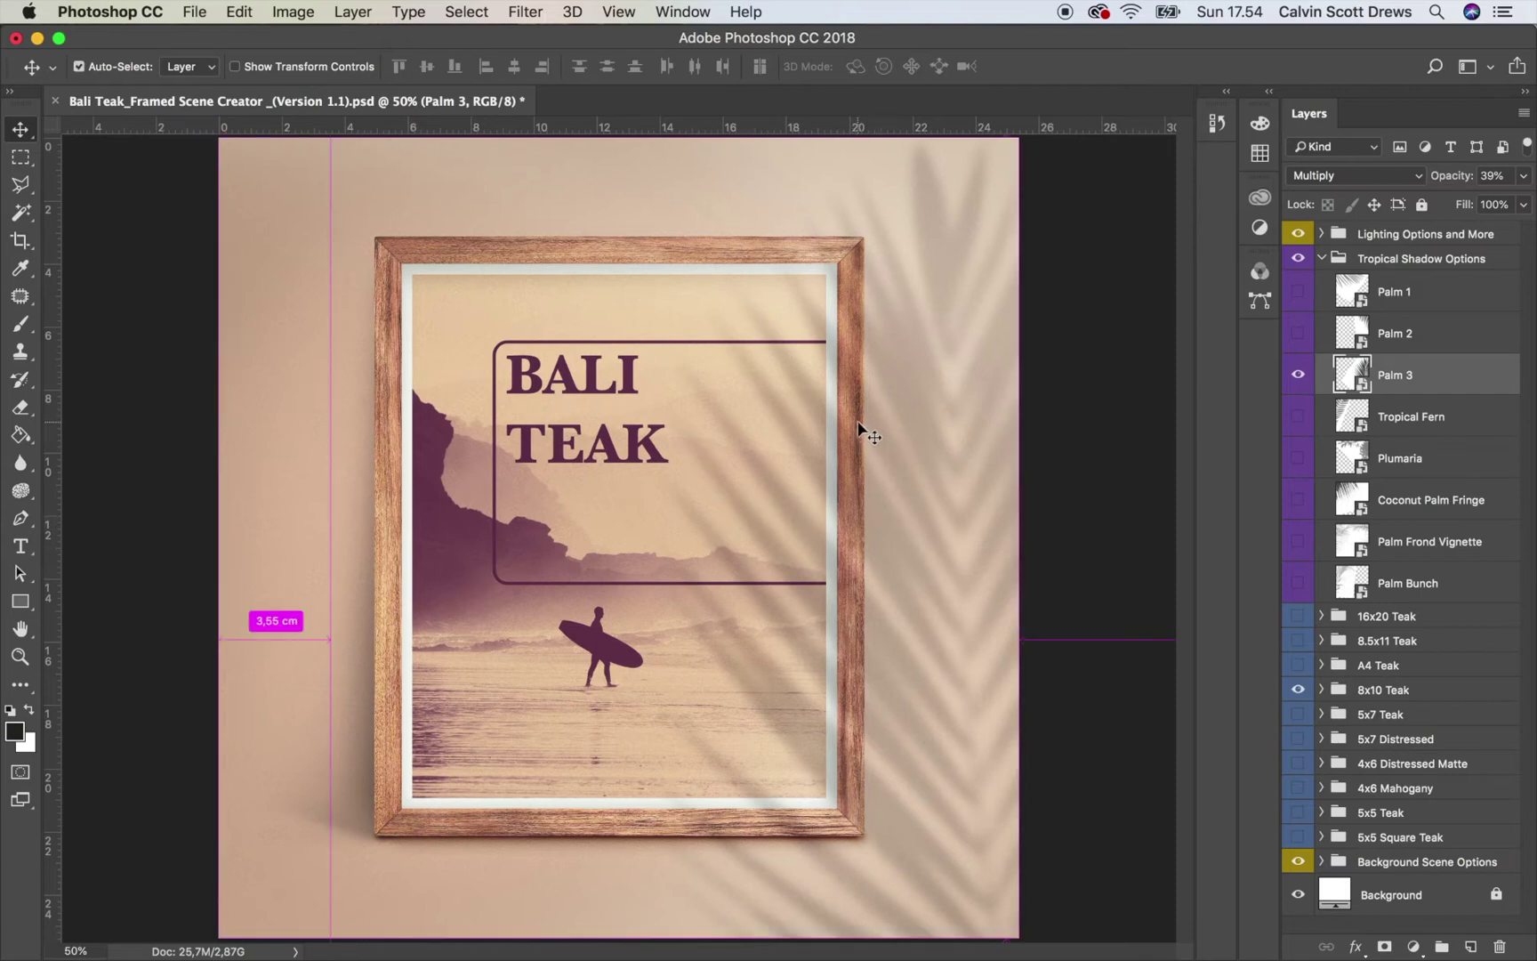
Rotate the Palm 3 shadow about -109°, scale it to roughly 110%, and raise it to the top-right corner.
key("super+t")
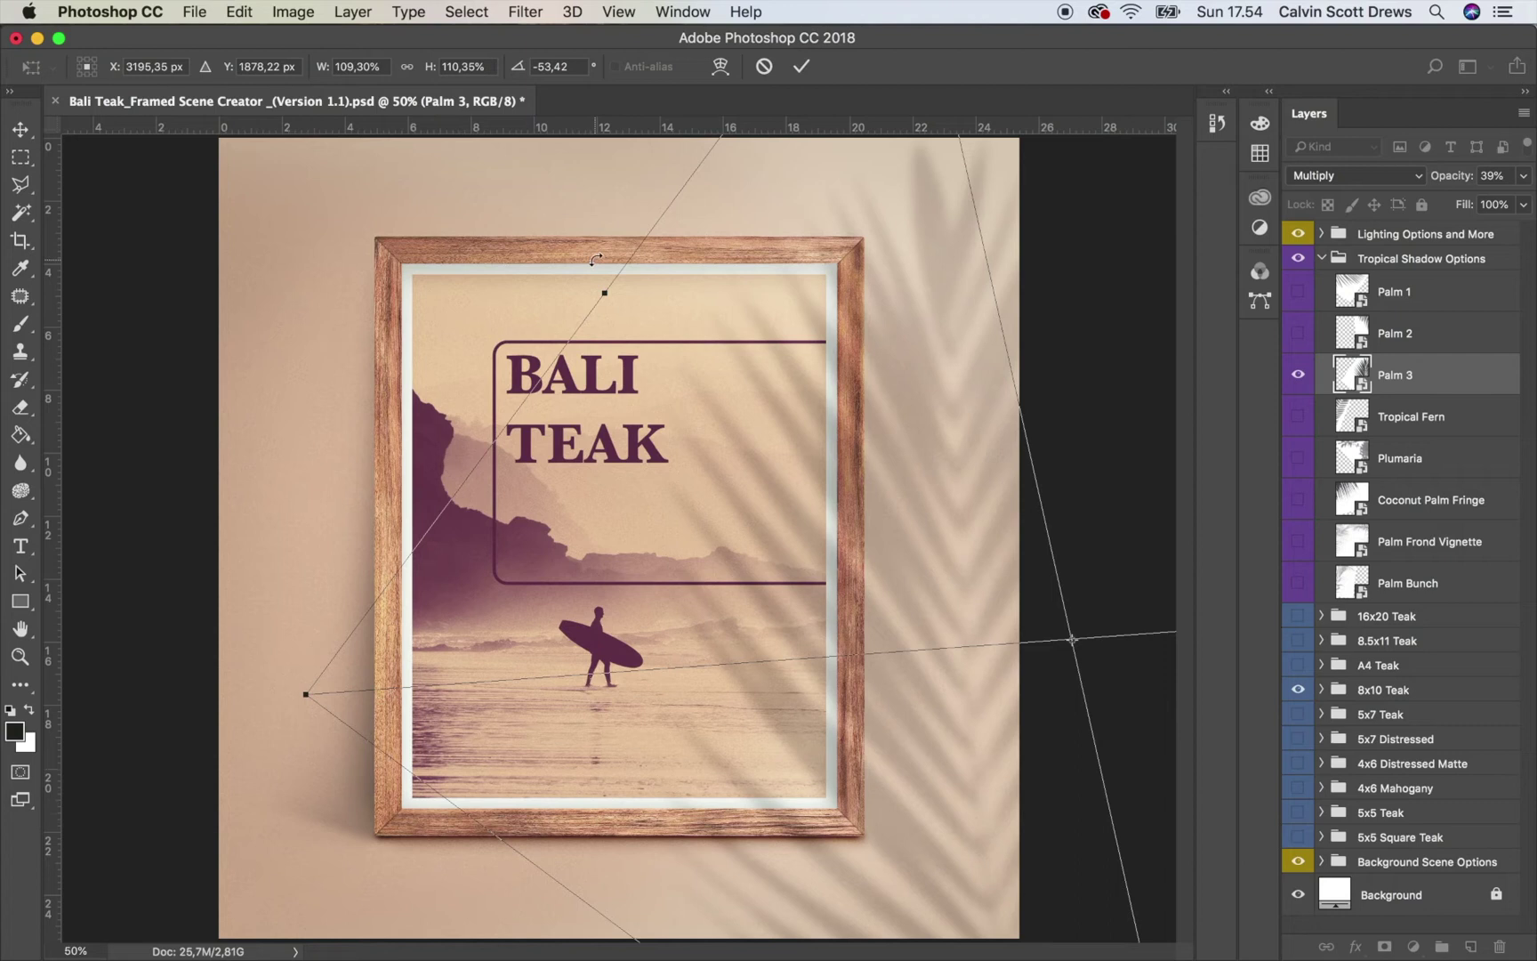
left_click_drag(507, 420, 481, 505)
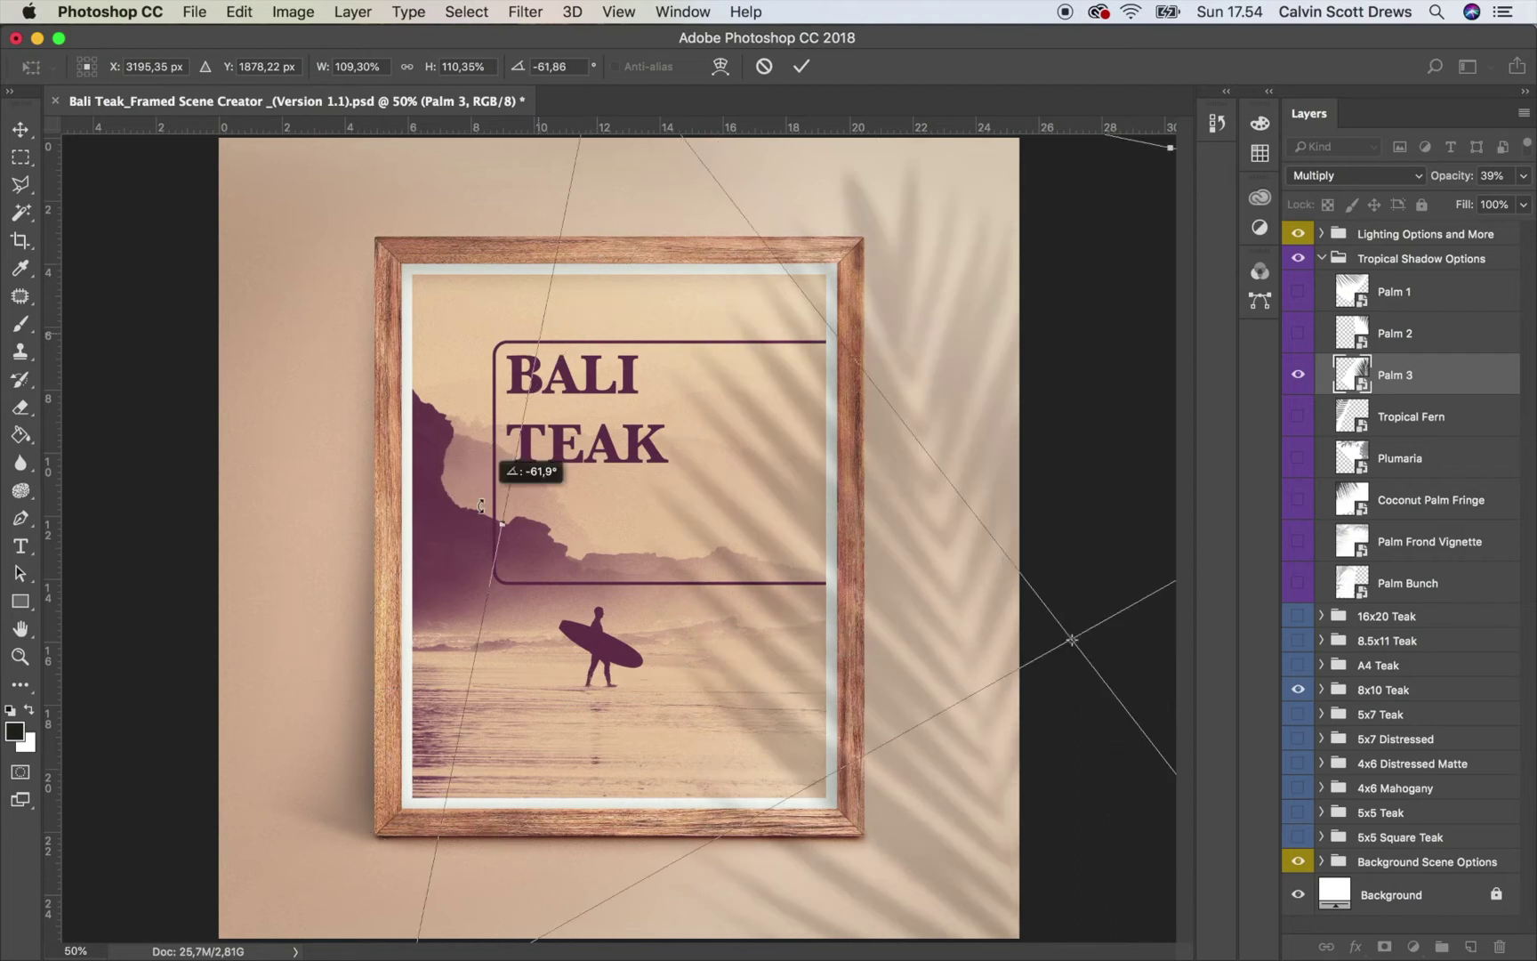
left_click_drag(487, 602, 496, 756)
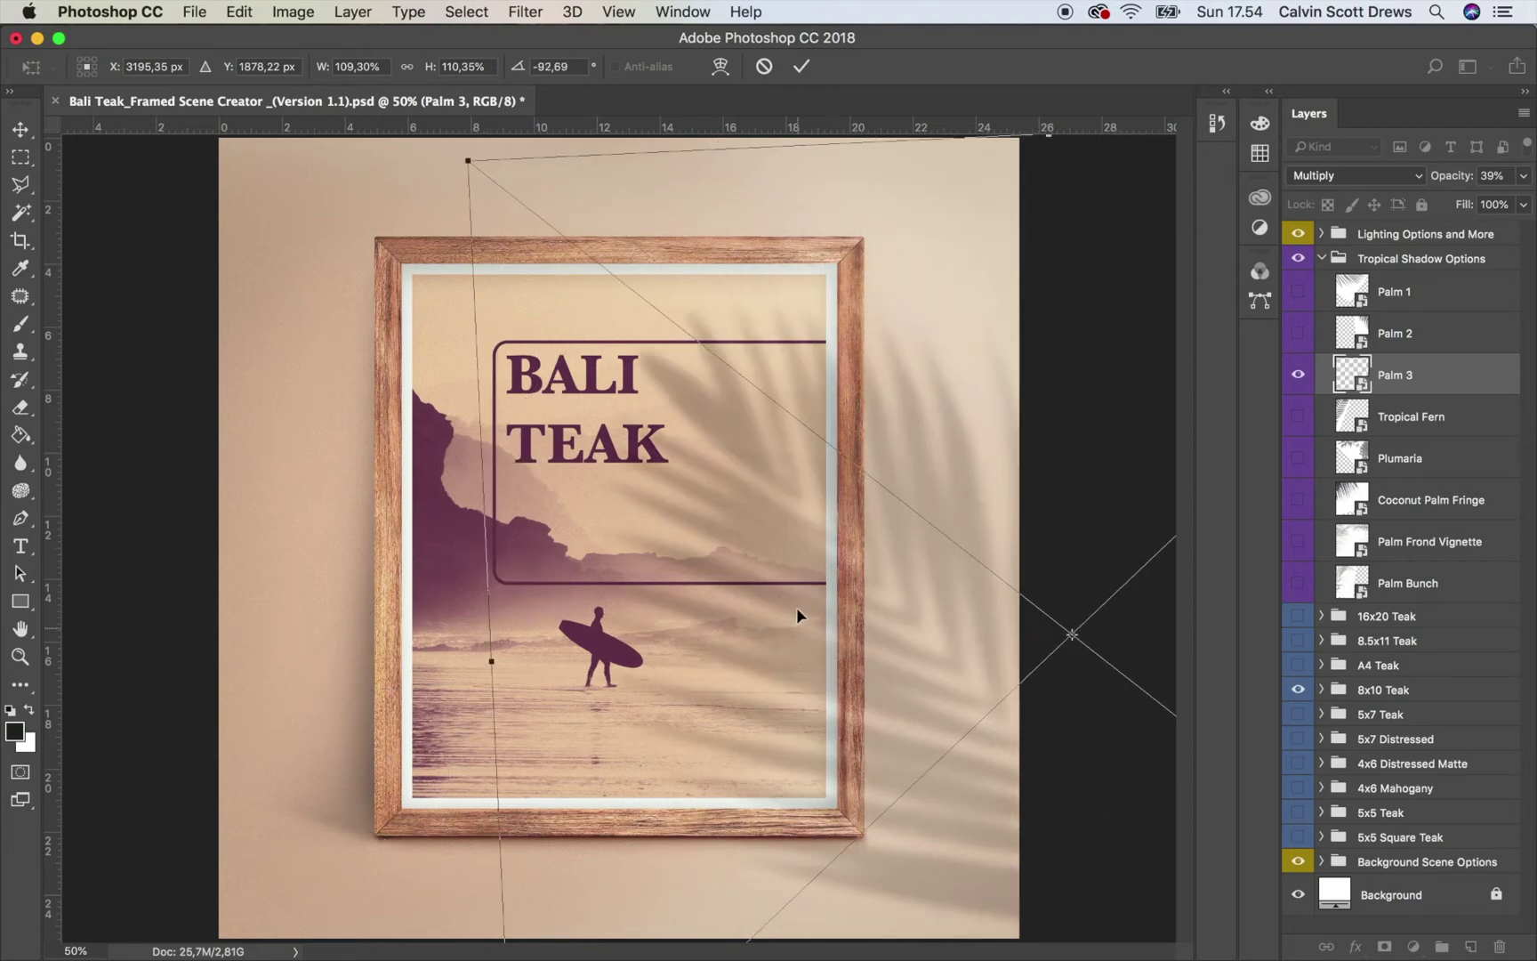
left_click_drag(789, 411, 849, 360)
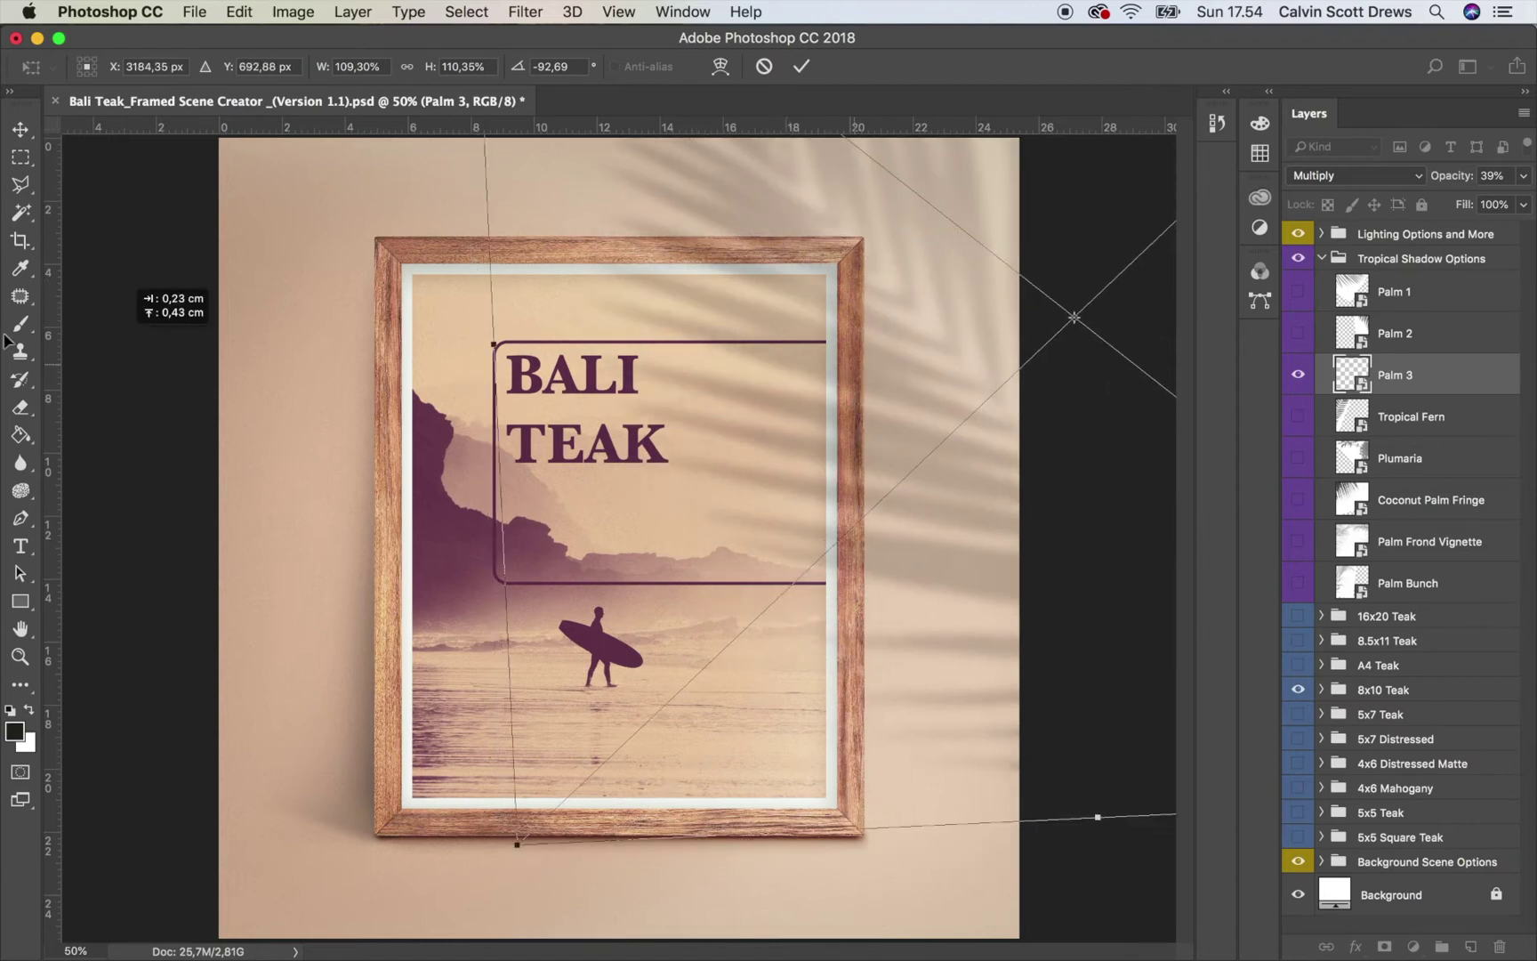
mouse_move(934, 272)
left_mouse_down()
mouse_move(899, 300)
mouse_move(886, 290)
mouse_move(917, 284)
left_mouse_up()
mouse_move(490, 515)
left_mouse_down()
mouse_move(464, 343)
mouse_move(498, 507)
left_mouse_up()
mouse_move(895, 349)
left_mouse_down()
mouse_move(888, 313)
mouse_move(896, 323)
left_mouse_up()
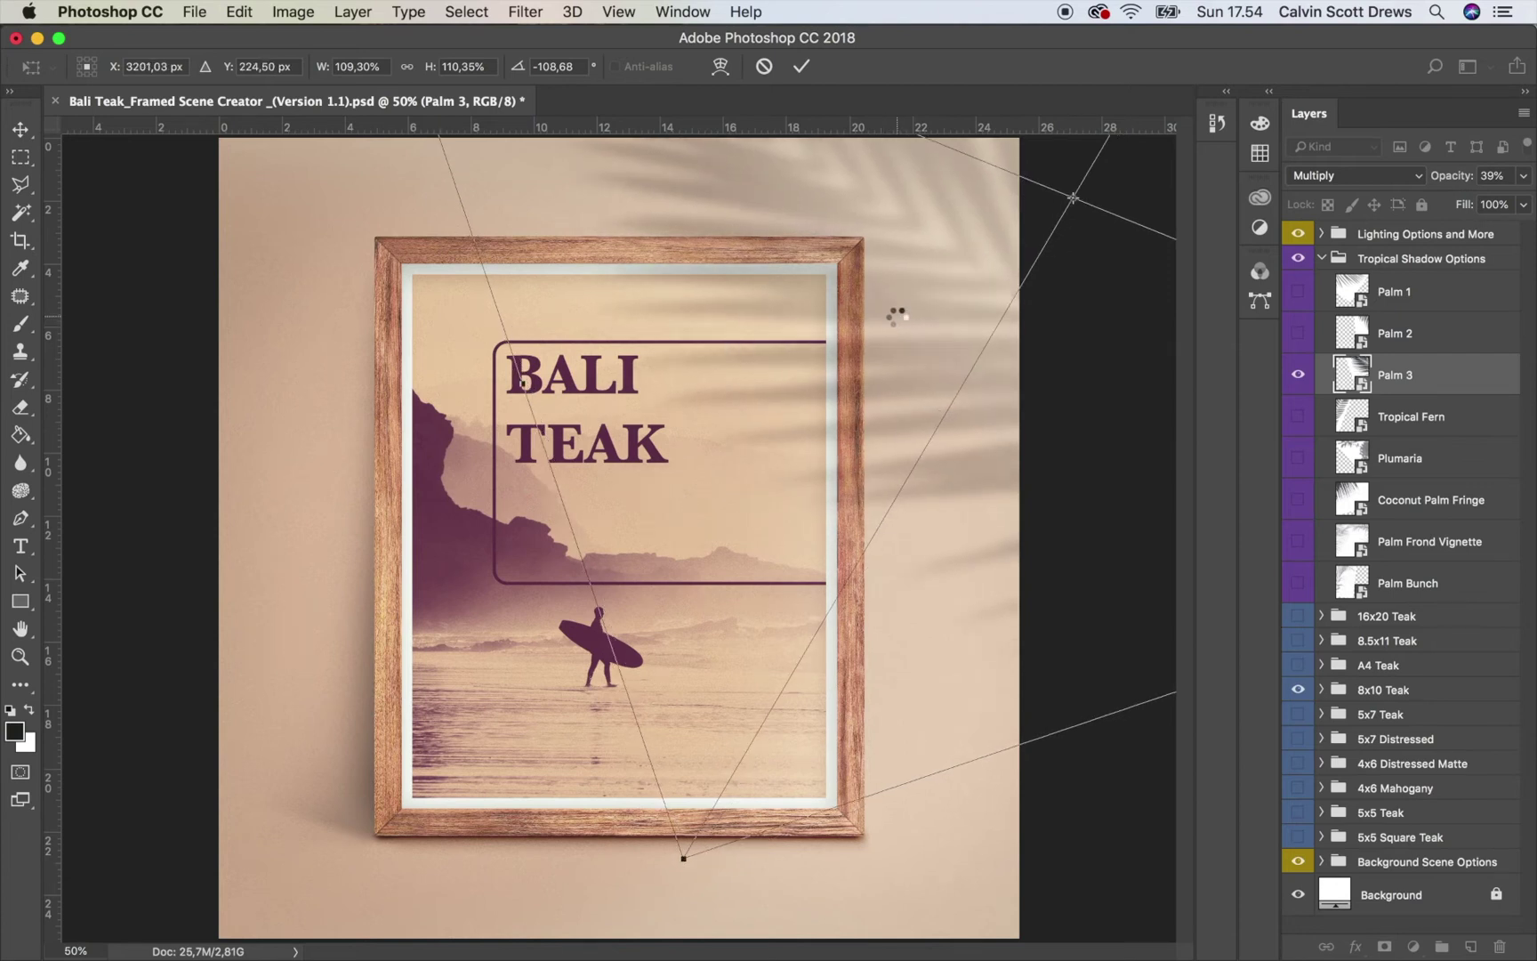
key("Return")
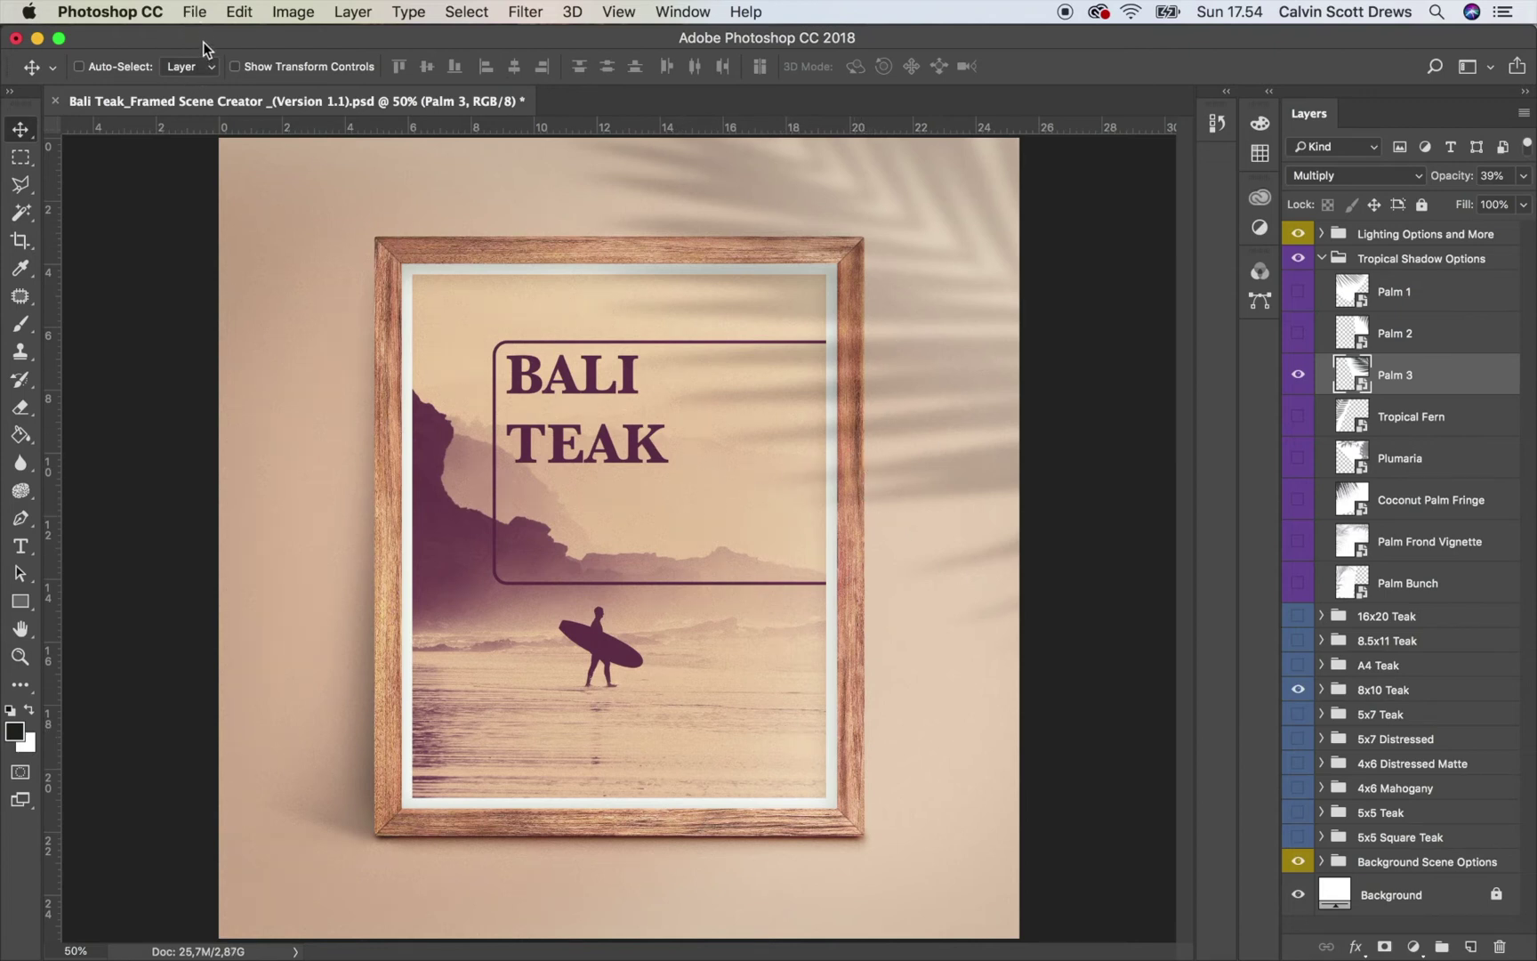
left_click(195, 13)
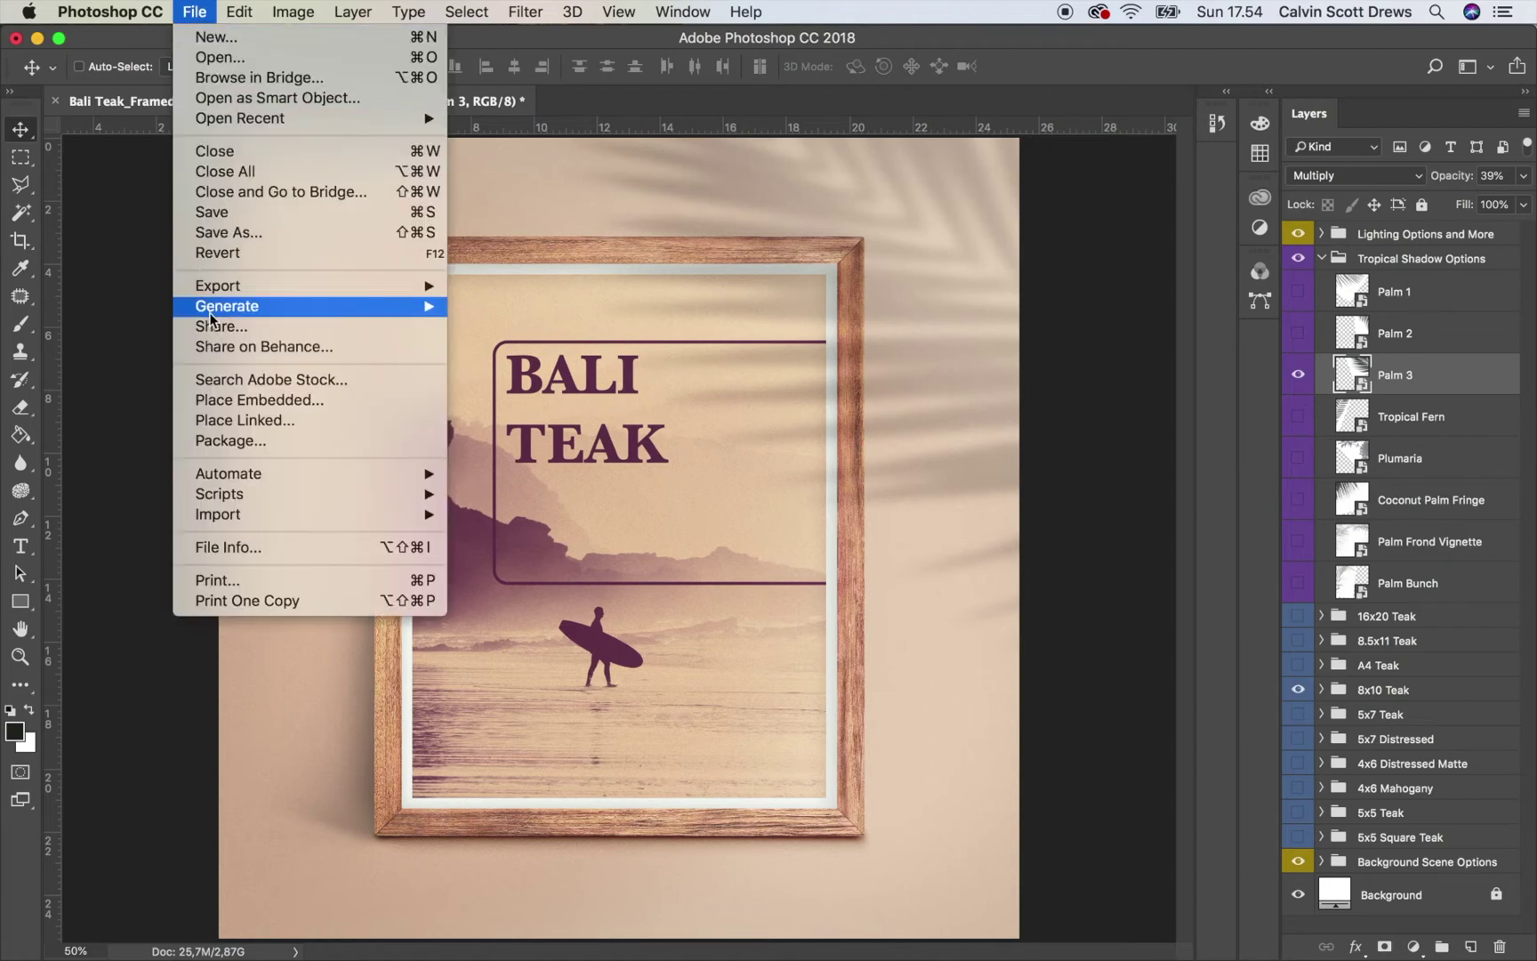
mouse_move(247, 285)
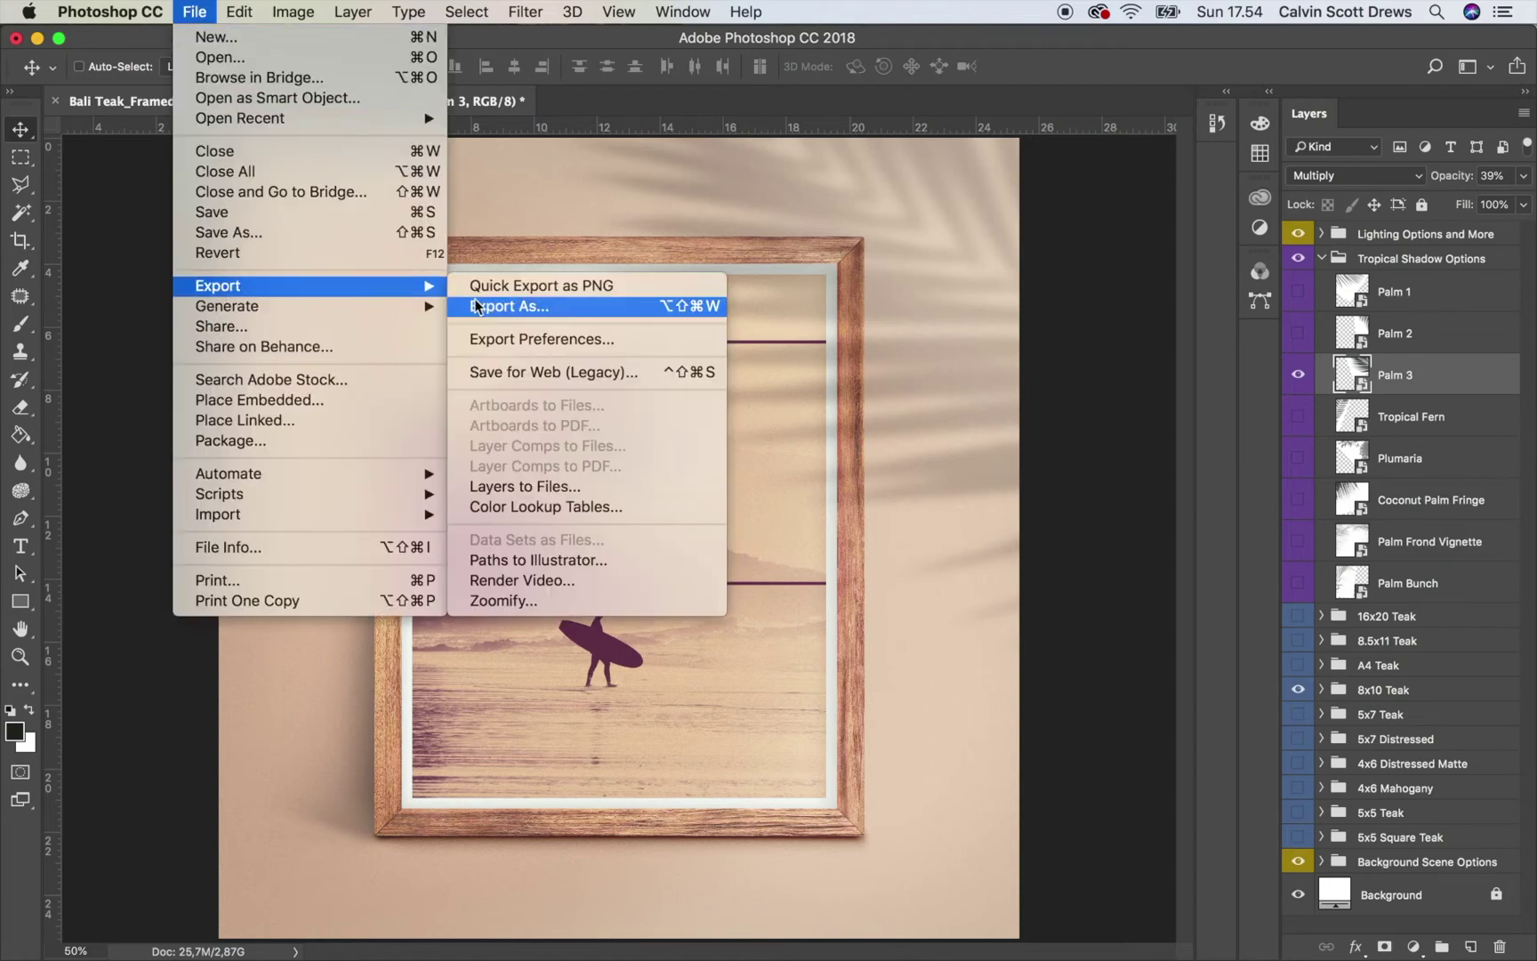
left_click(546, 372)
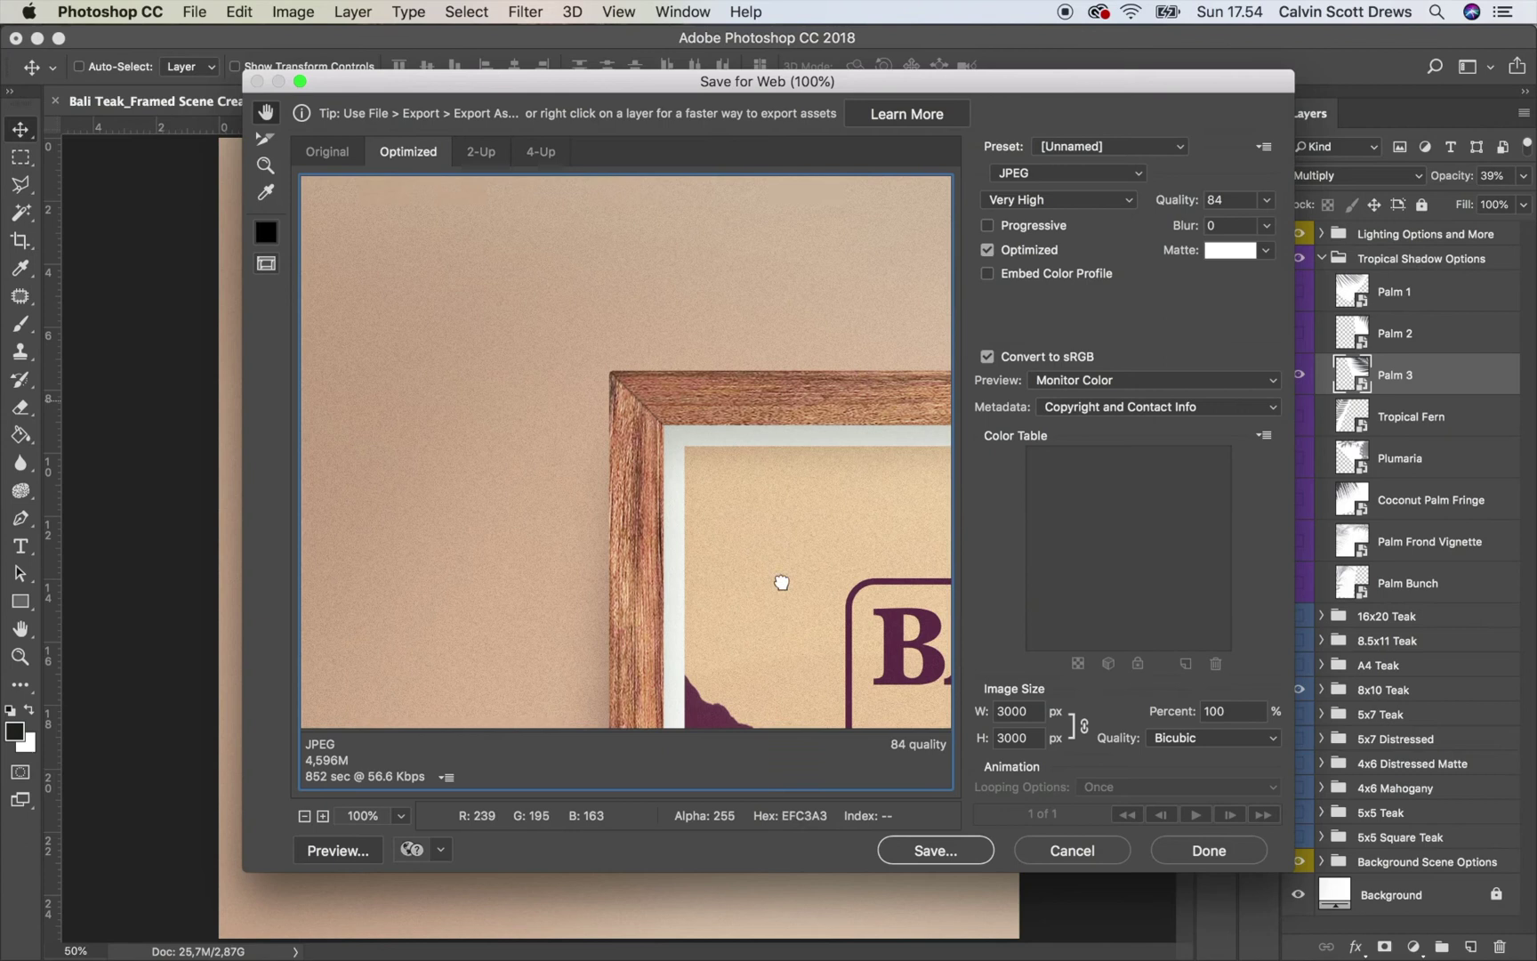
scroll(782, 583, "down", 15)
scroll(782, 583, "right", 10)
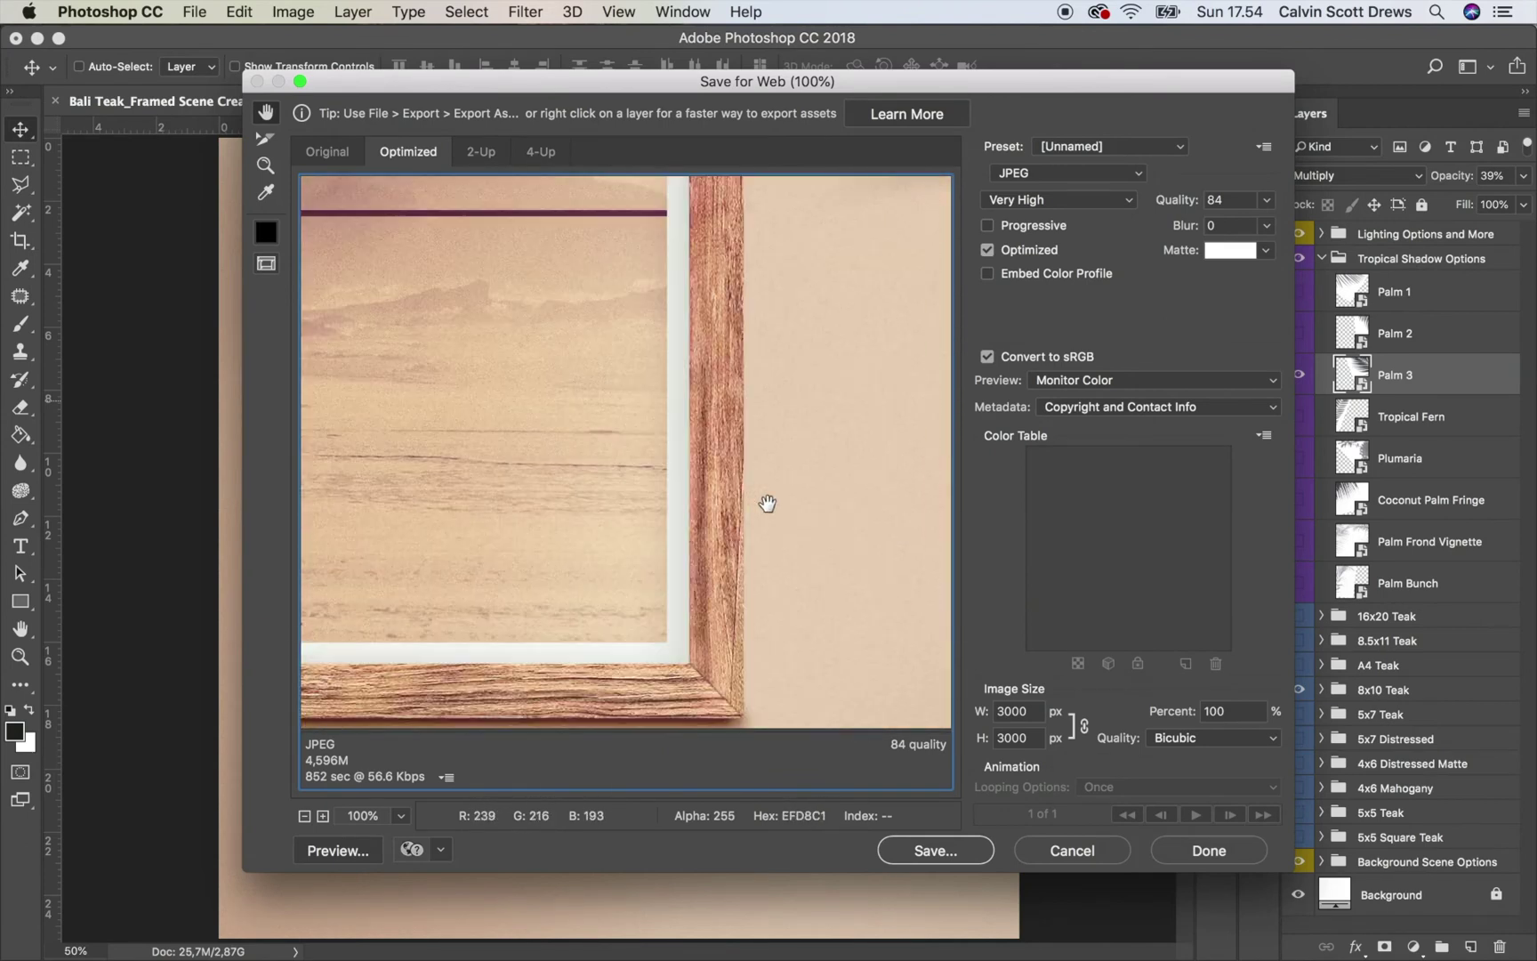
scroll(748, 426, "down", 5)
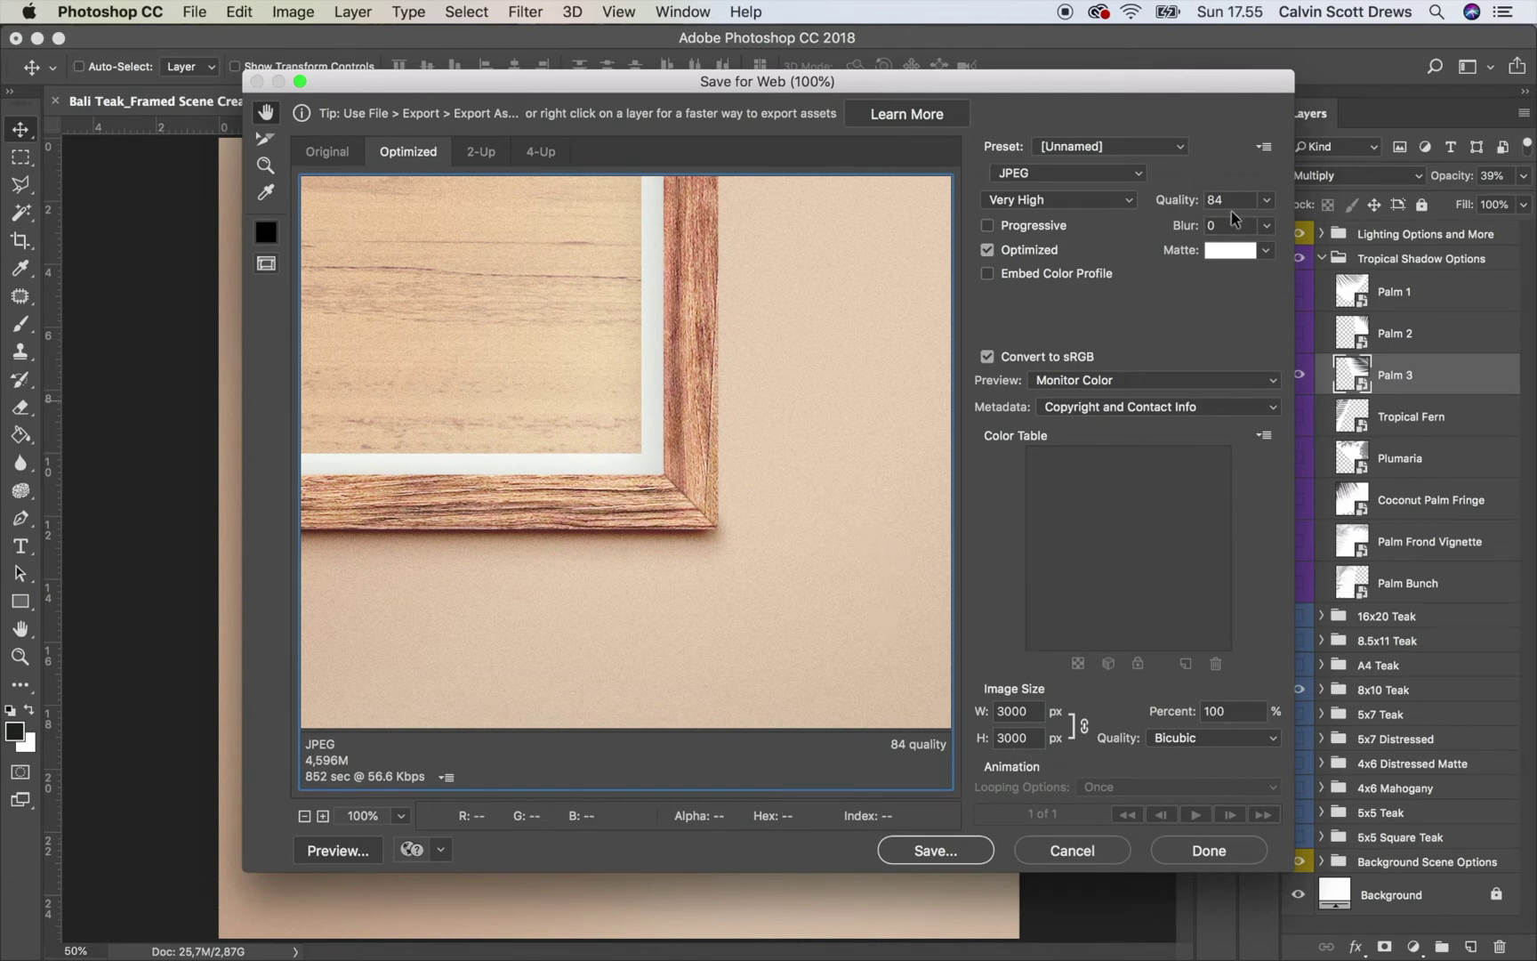
left_click(1266, 200)
left_click_drag(1250, 230, 1220, 230)
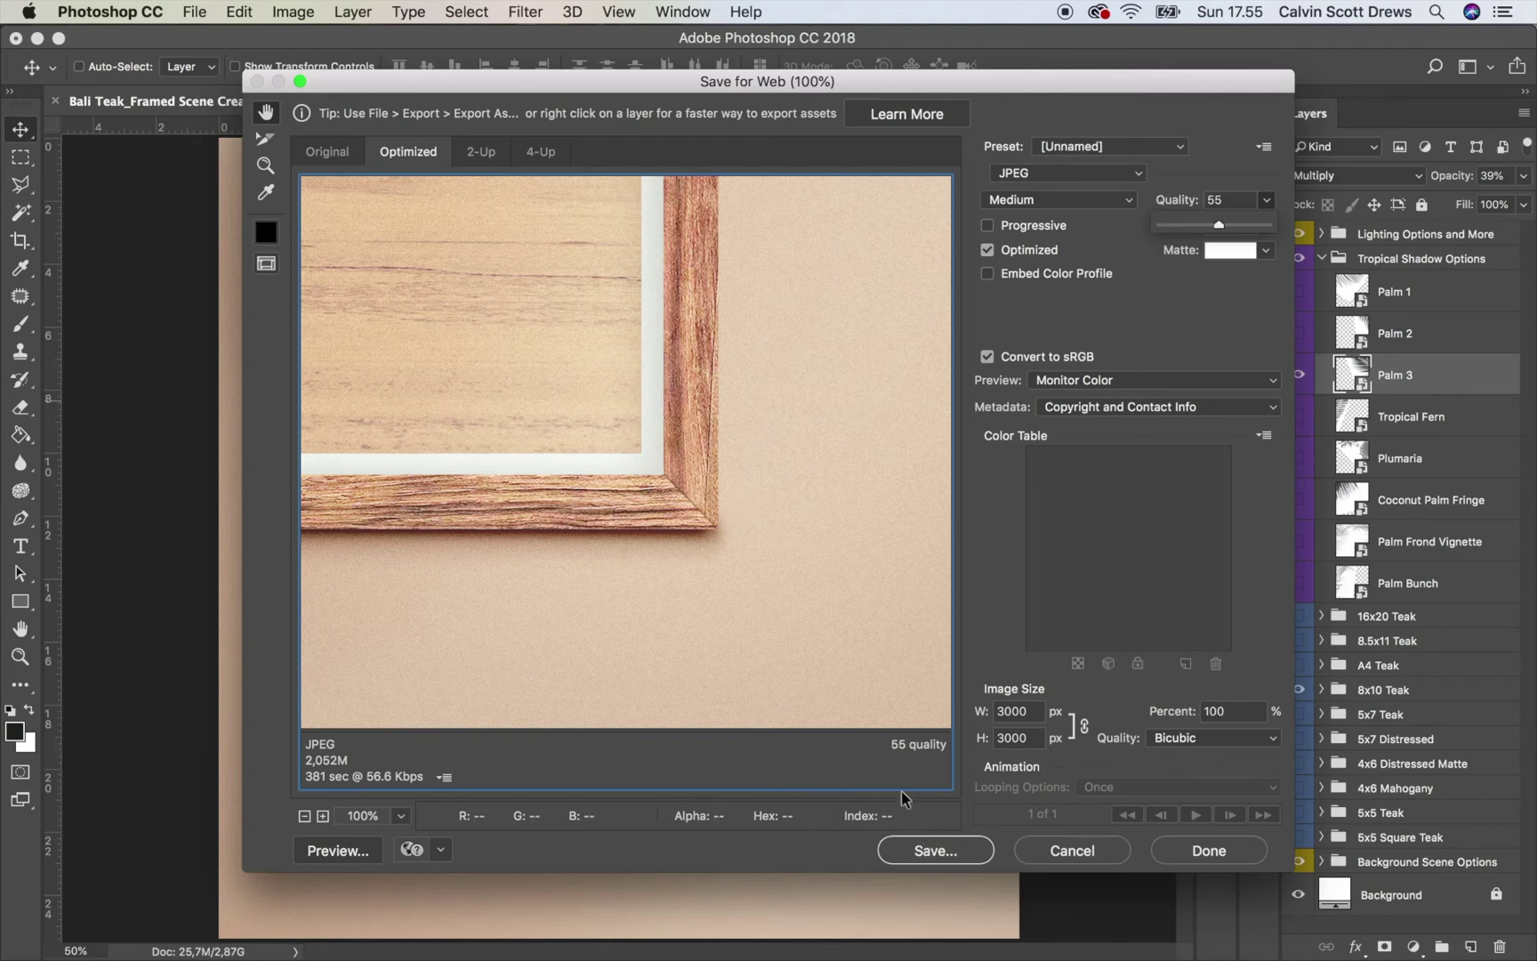
left_click(1050, 853)
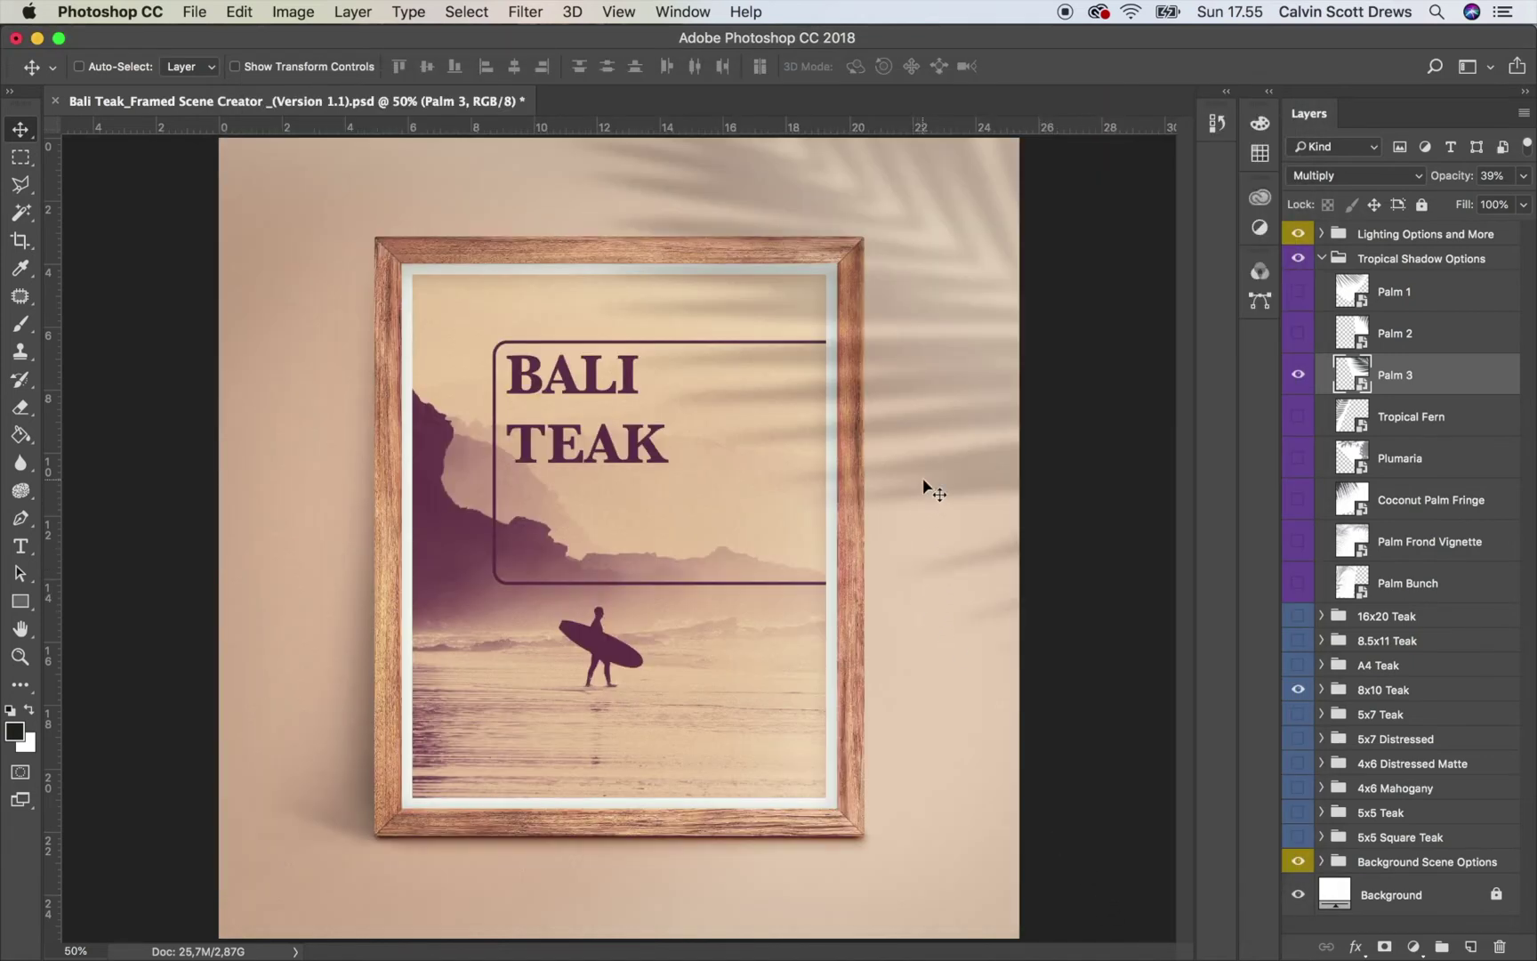
Hide the tropical palm shadows and switch the 8x10 Teak frame from vertical to horizontal.
left_click(1322, 258)
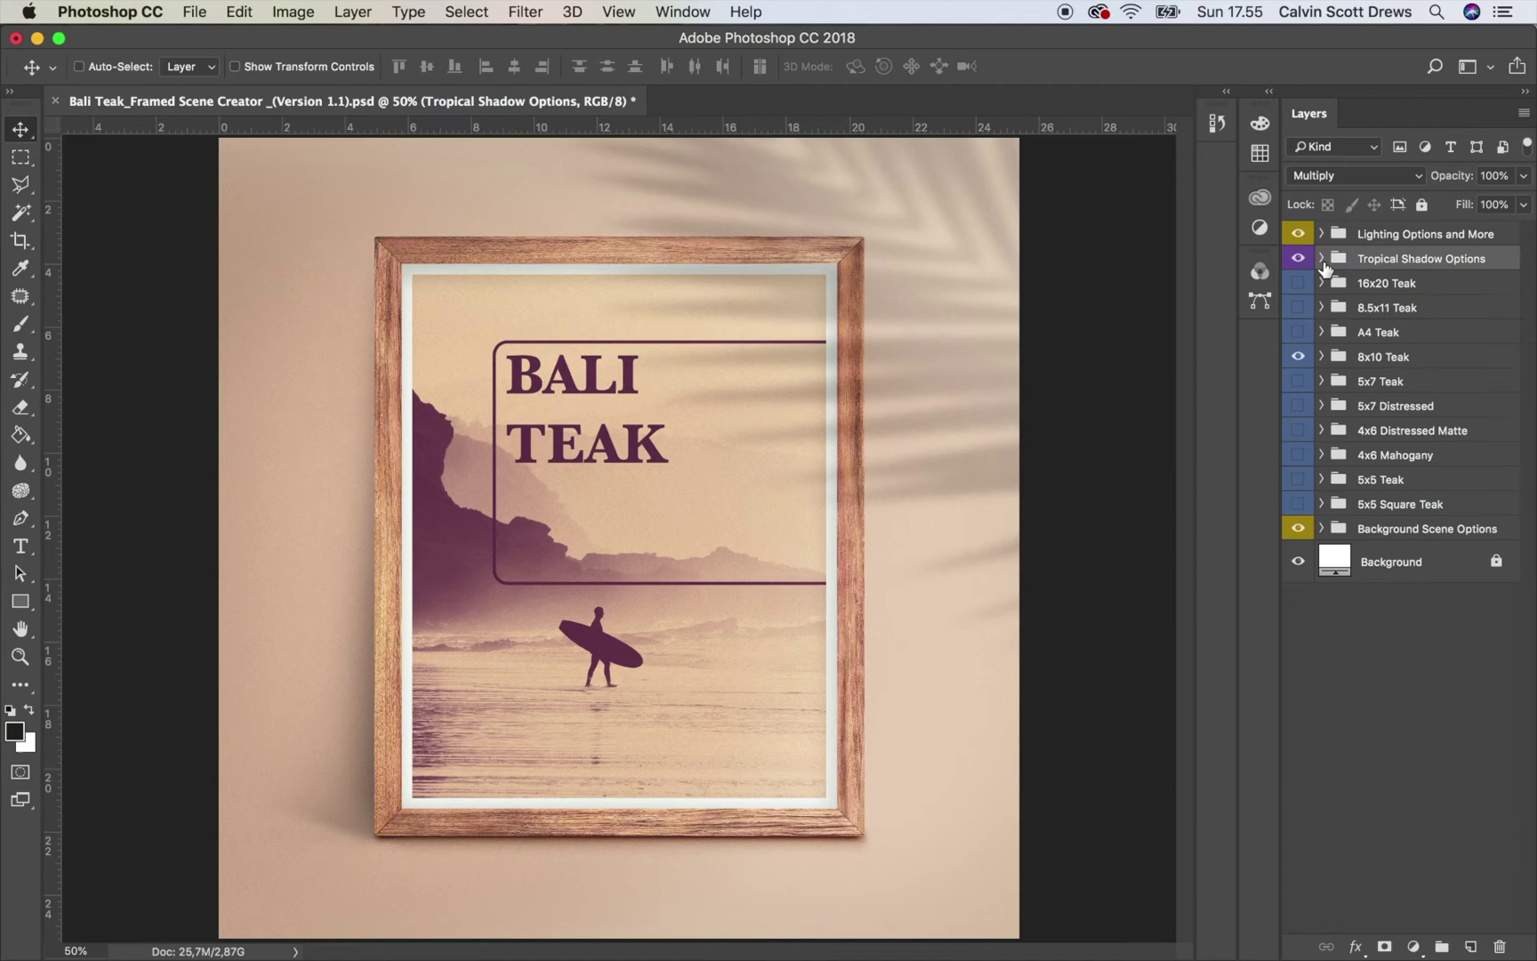
left_click(1298, 260)
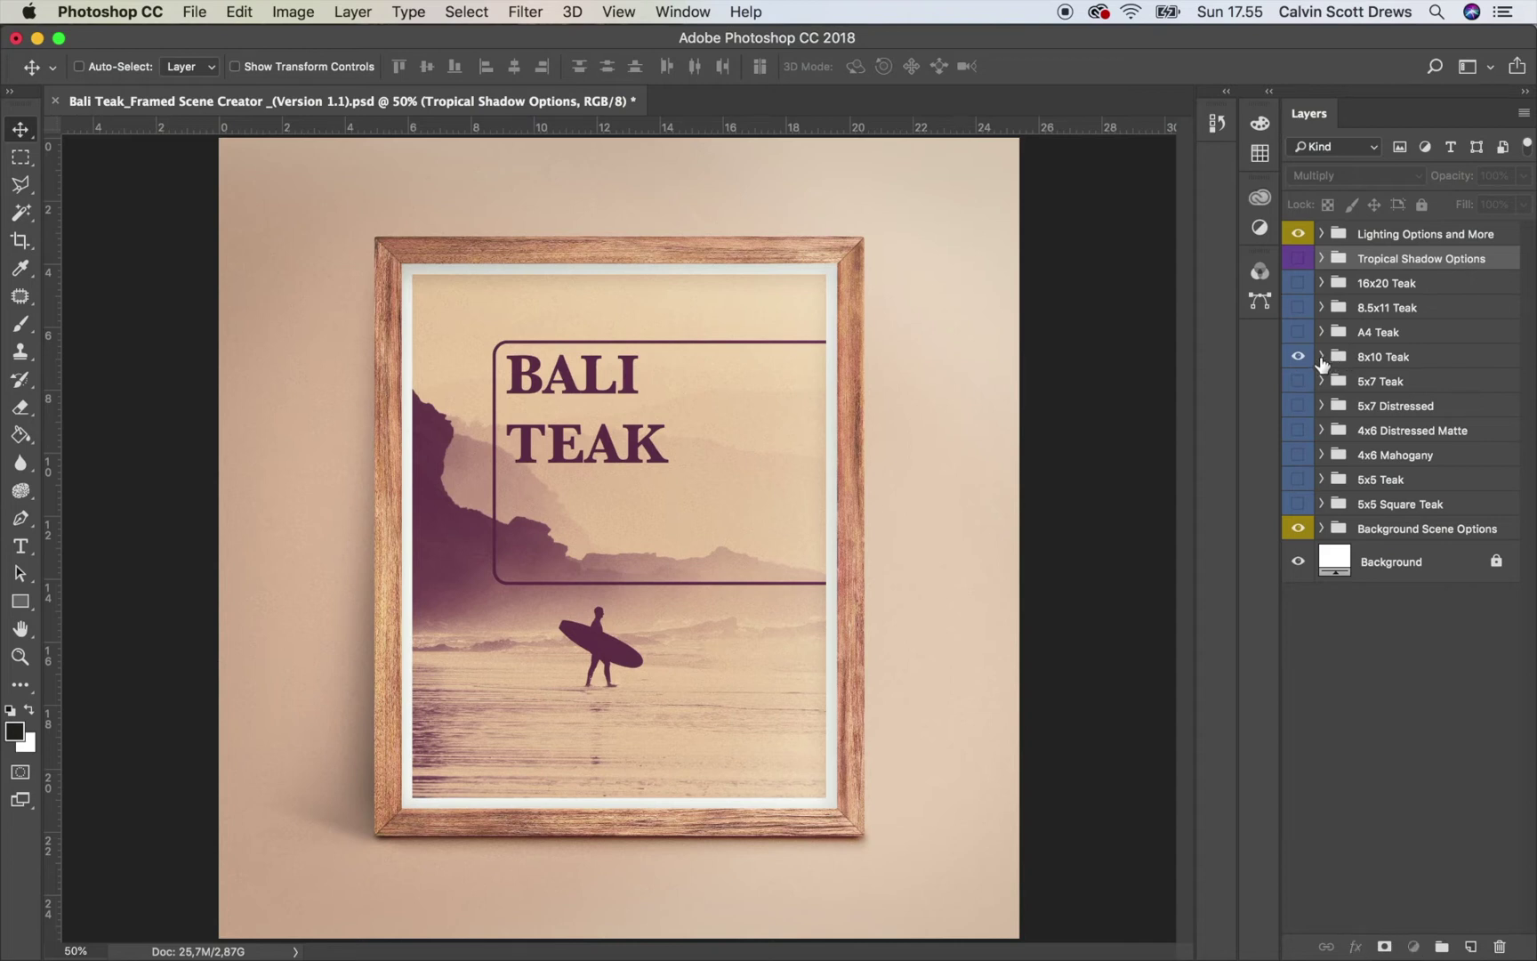
left_click(1321, 357)
left_click(1299, 447)
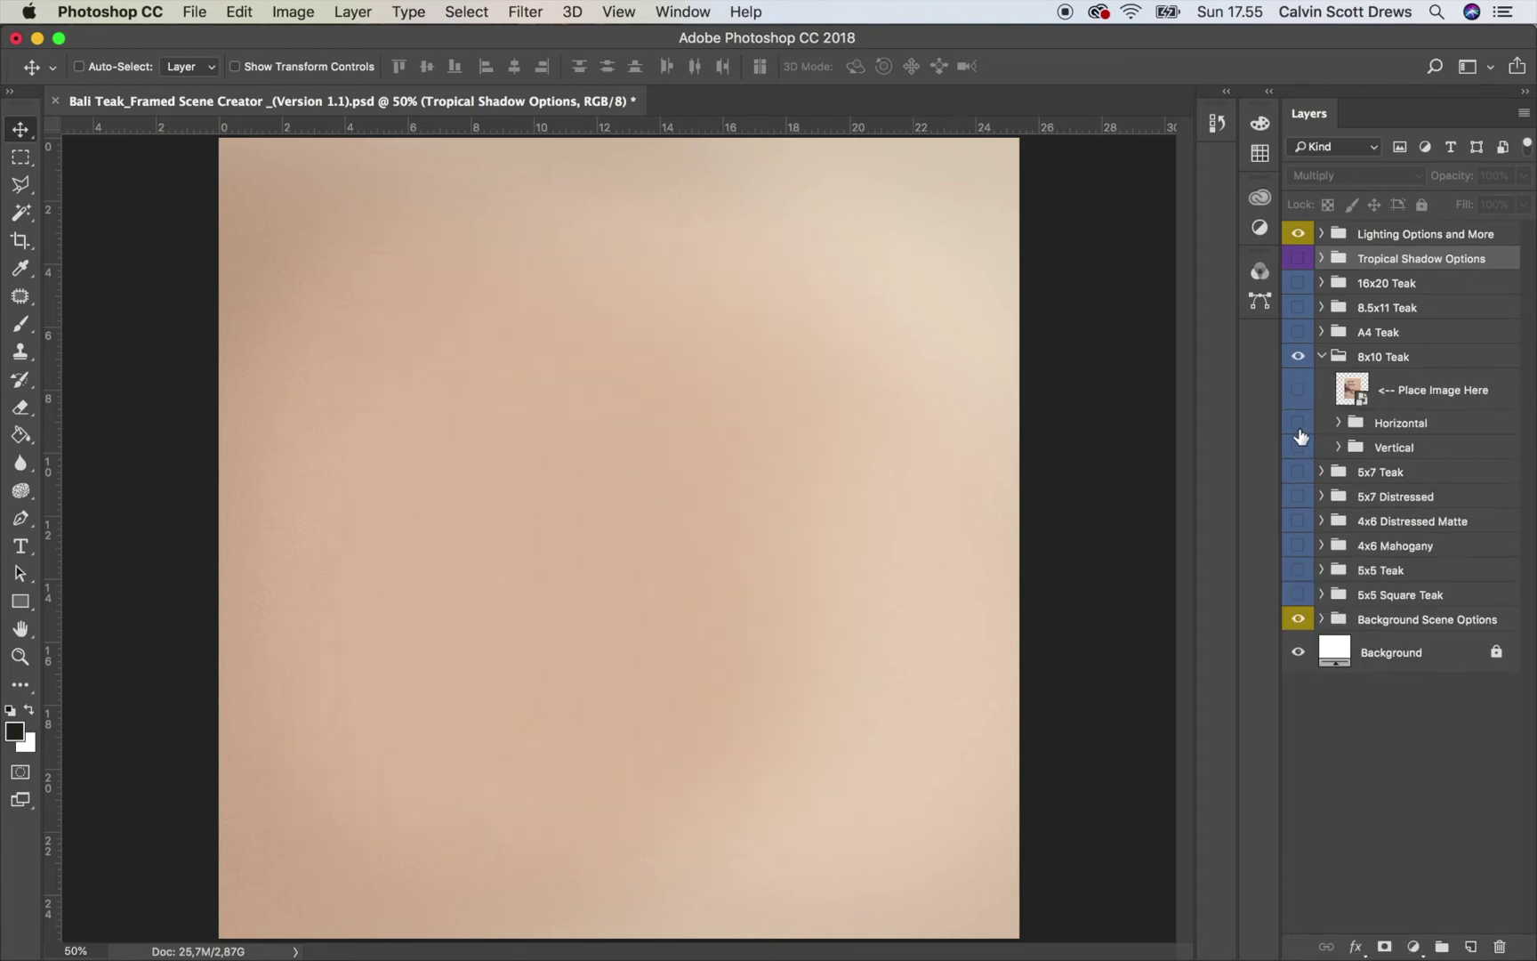
left_click(1298, 424)
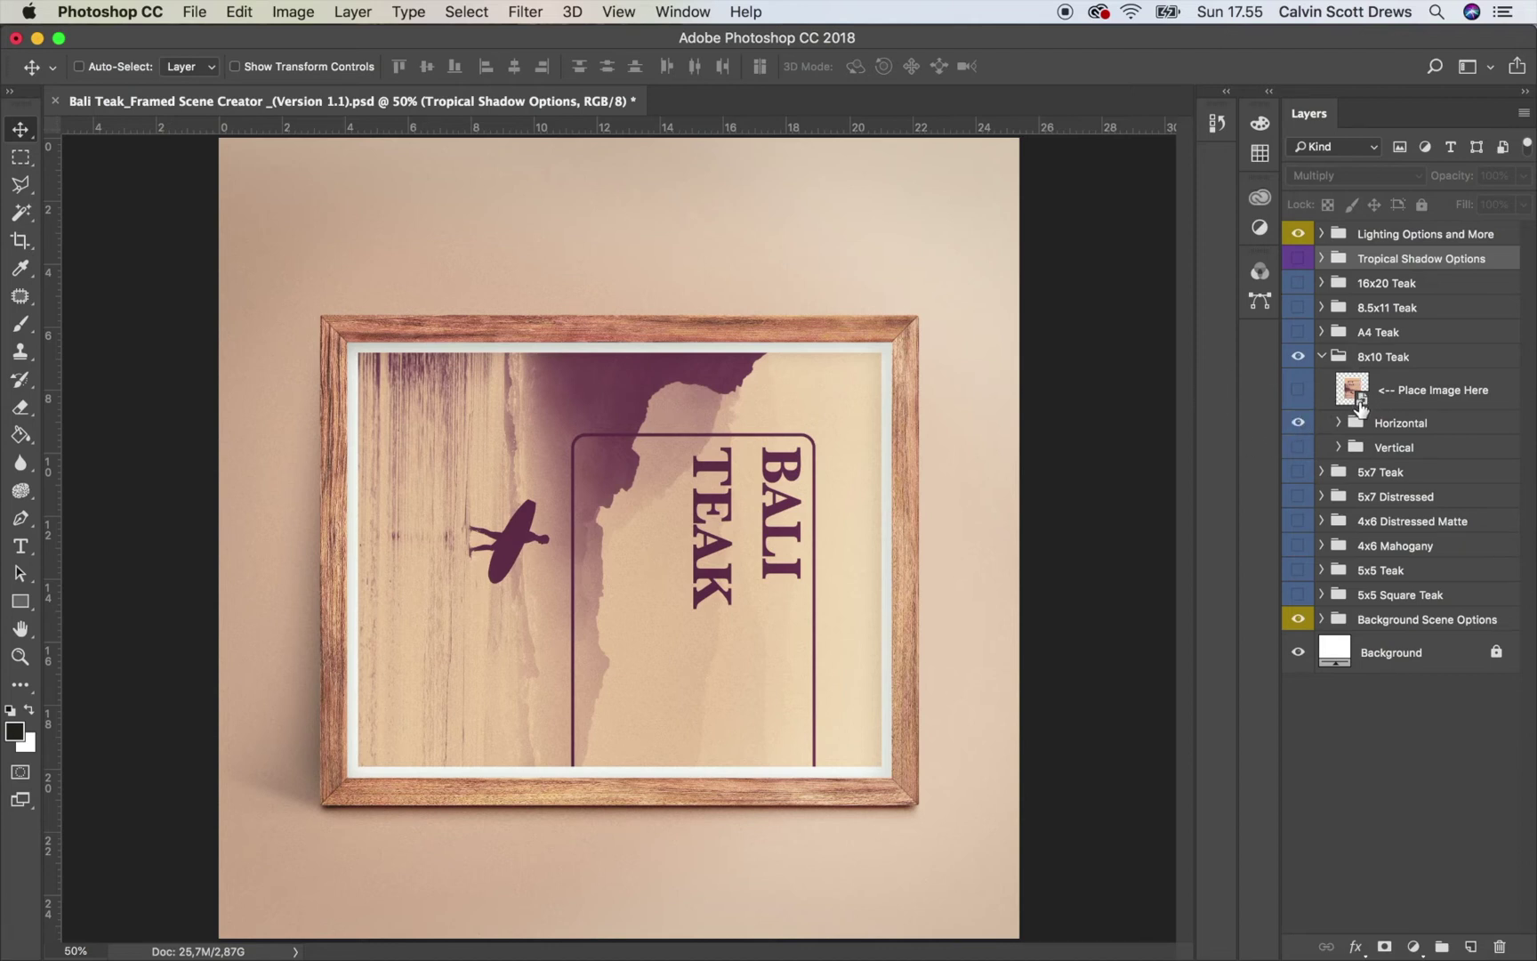
Open the Rectangle 8.psb placeholder and delete Layer 1 and the Delete Me layer.
double_click(1353, 389)
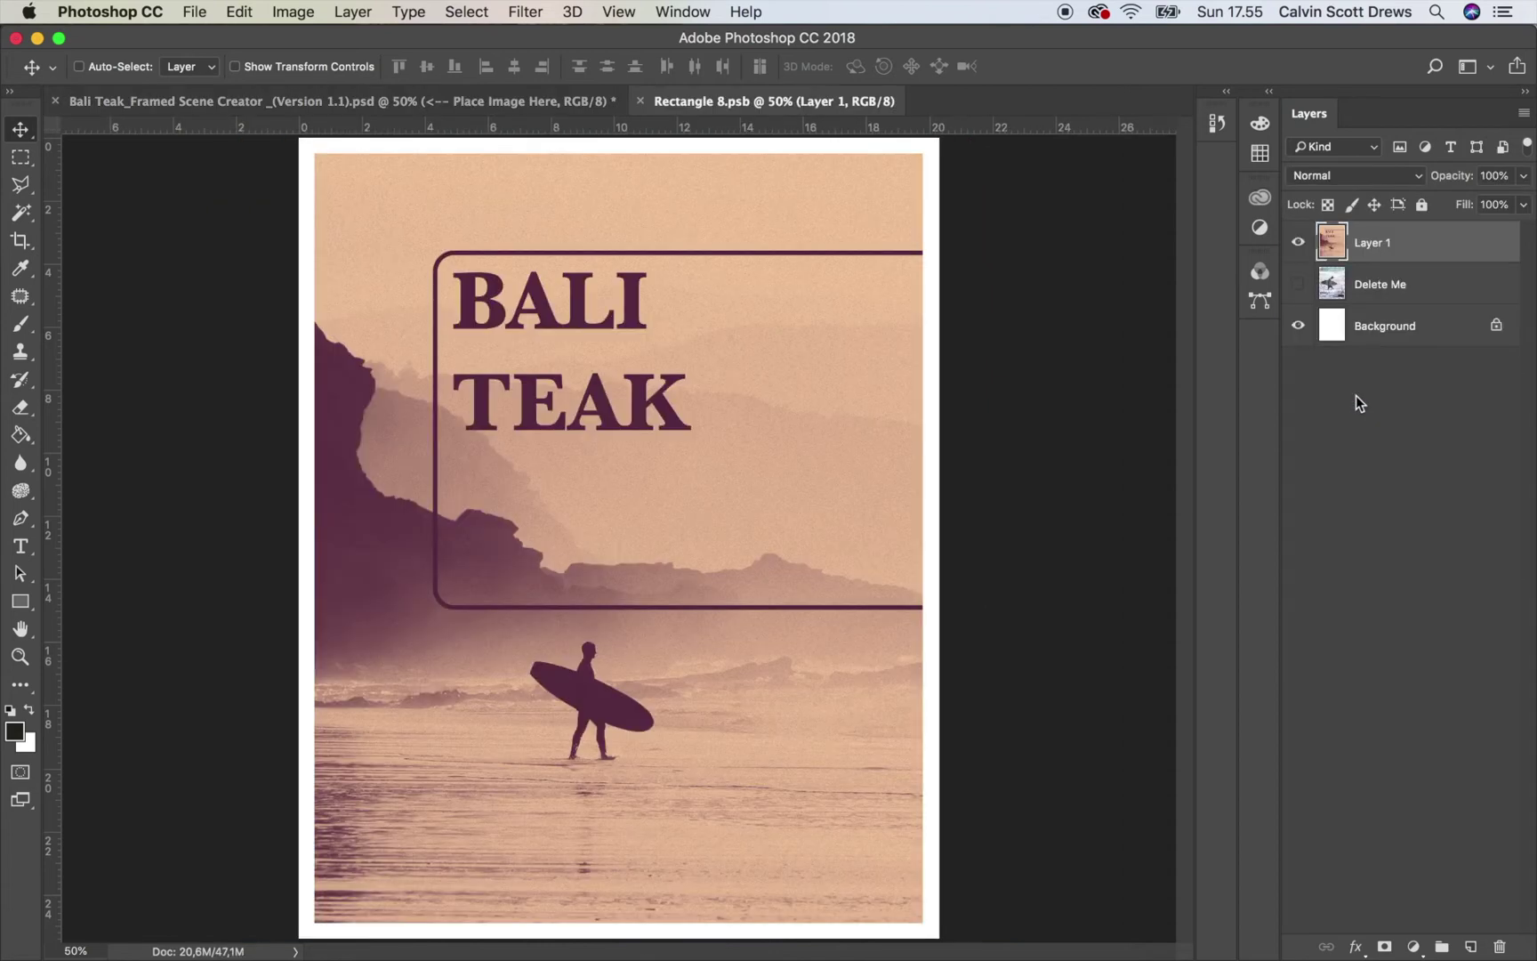
left_click(1298, 250)
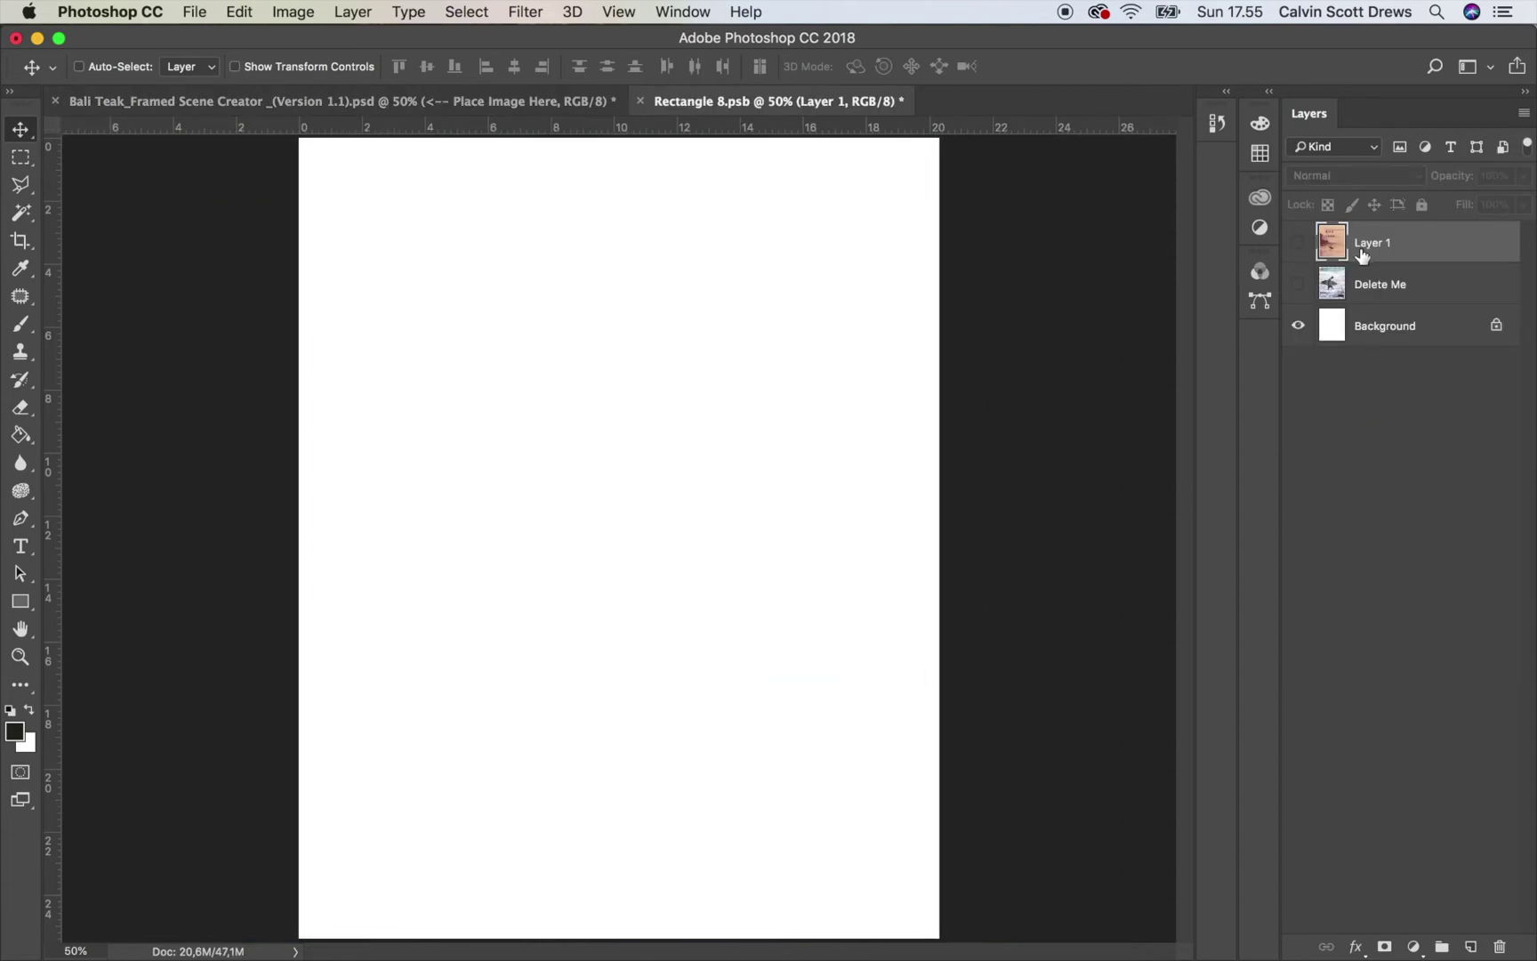
key("Delete")
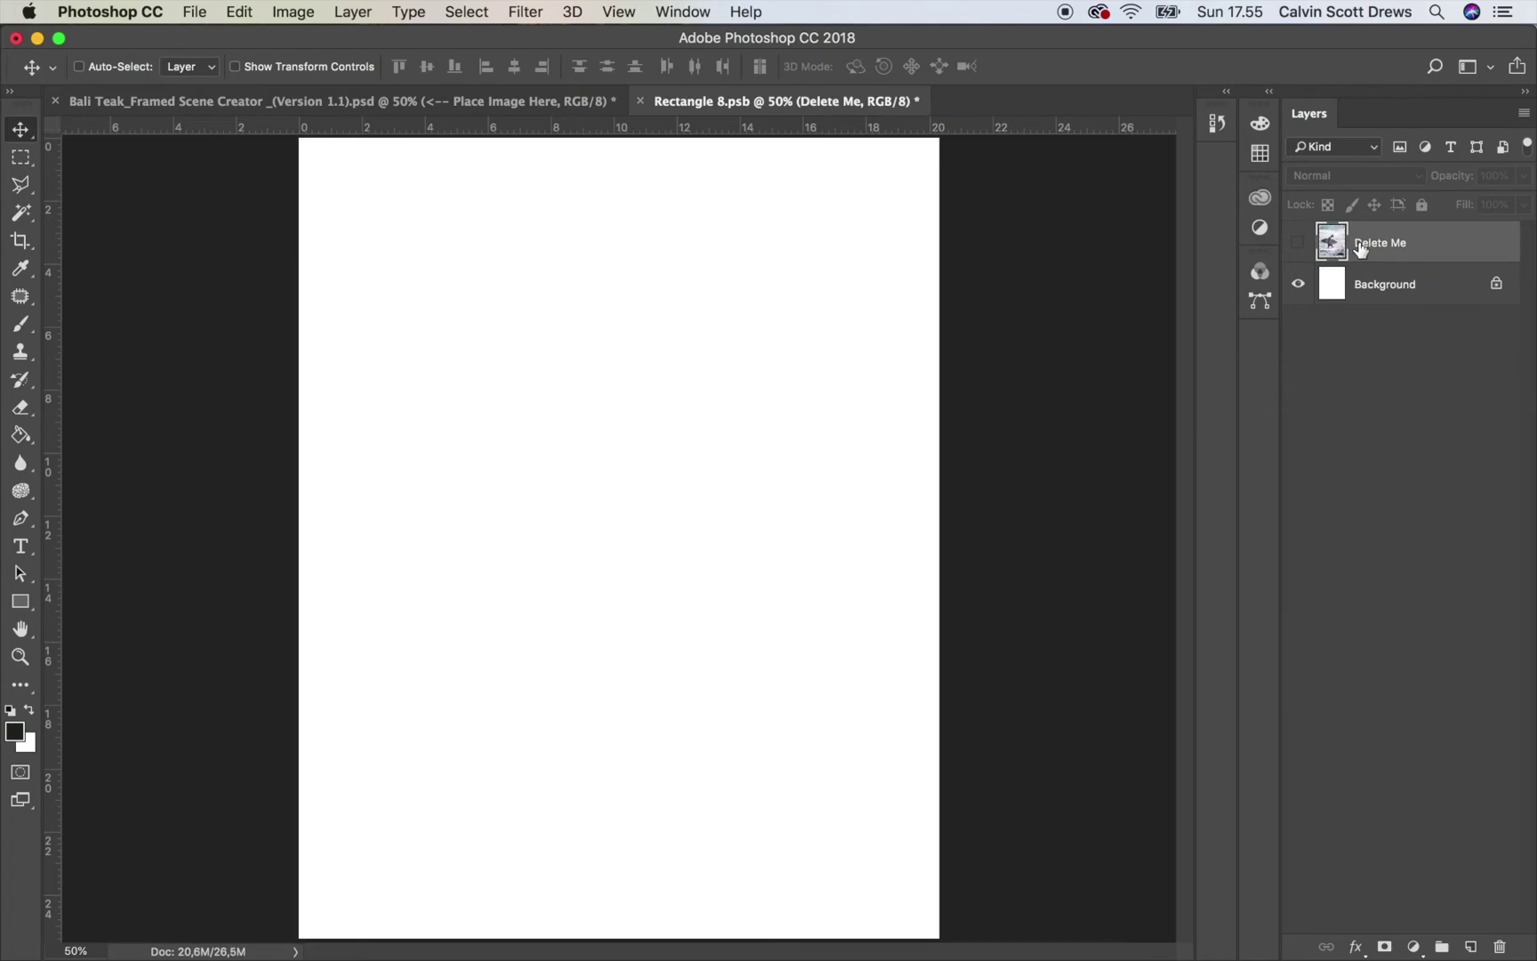
key("Delete")
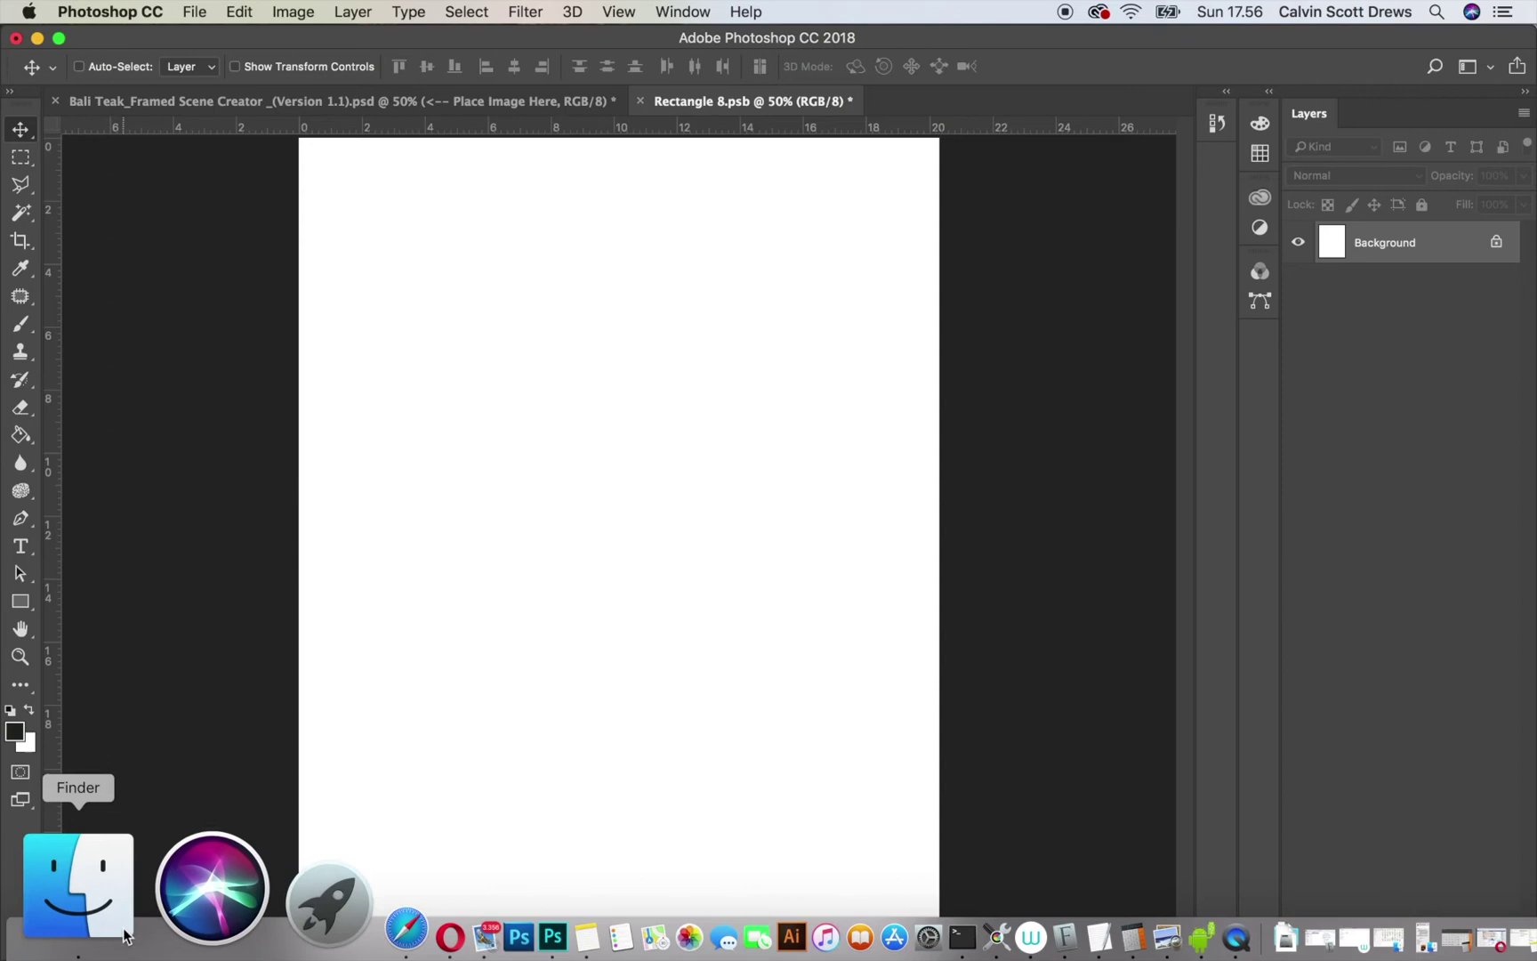
Copy Watercolor-Main-Bali-Teak.jpg from the Artwork folder in Finder.
left_click(125, 881)
left_click(600, 331)
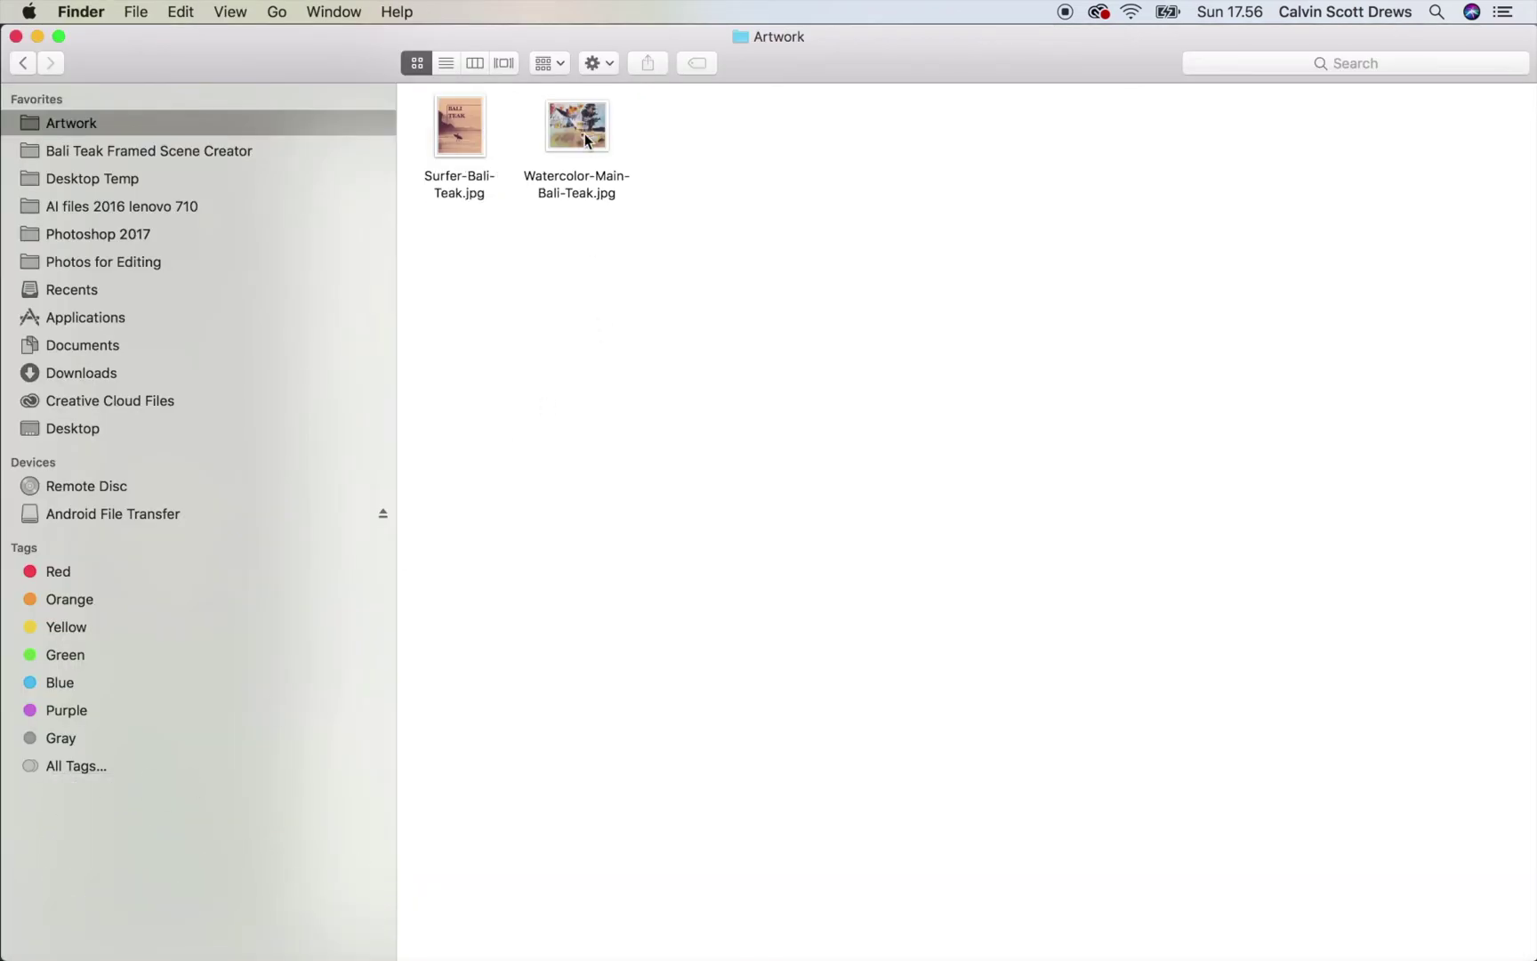
left_click(577, 132)
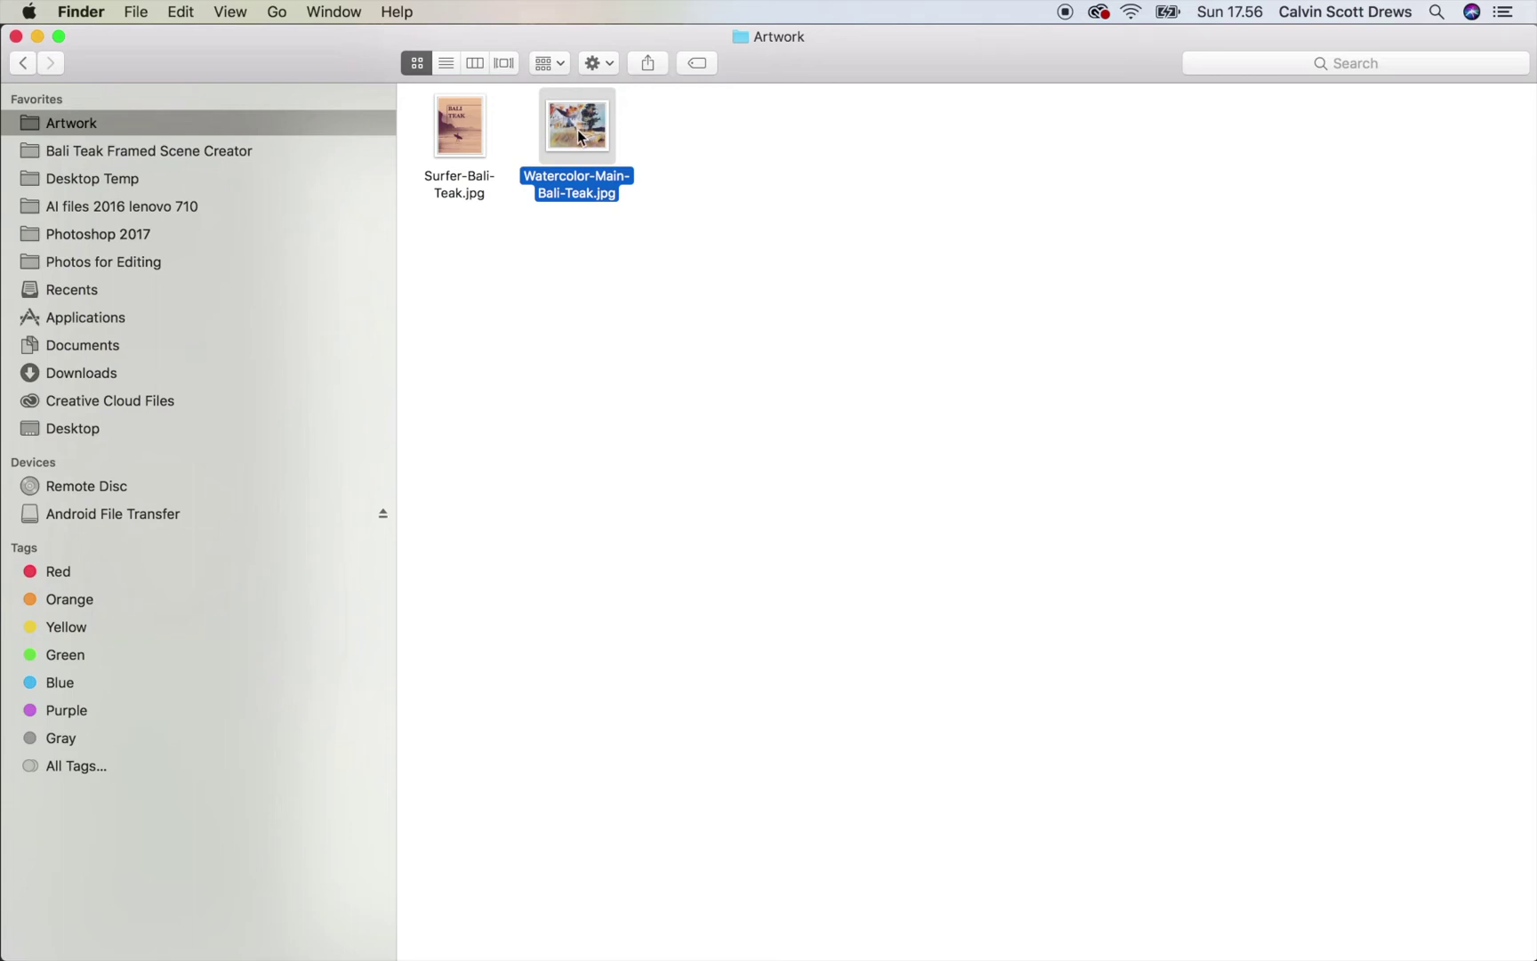
right_click(583, 134)
left_click(635, 388)
Paste the watercolor image into Rectangle 8.psb as a new layer.
left_click(350, 911)
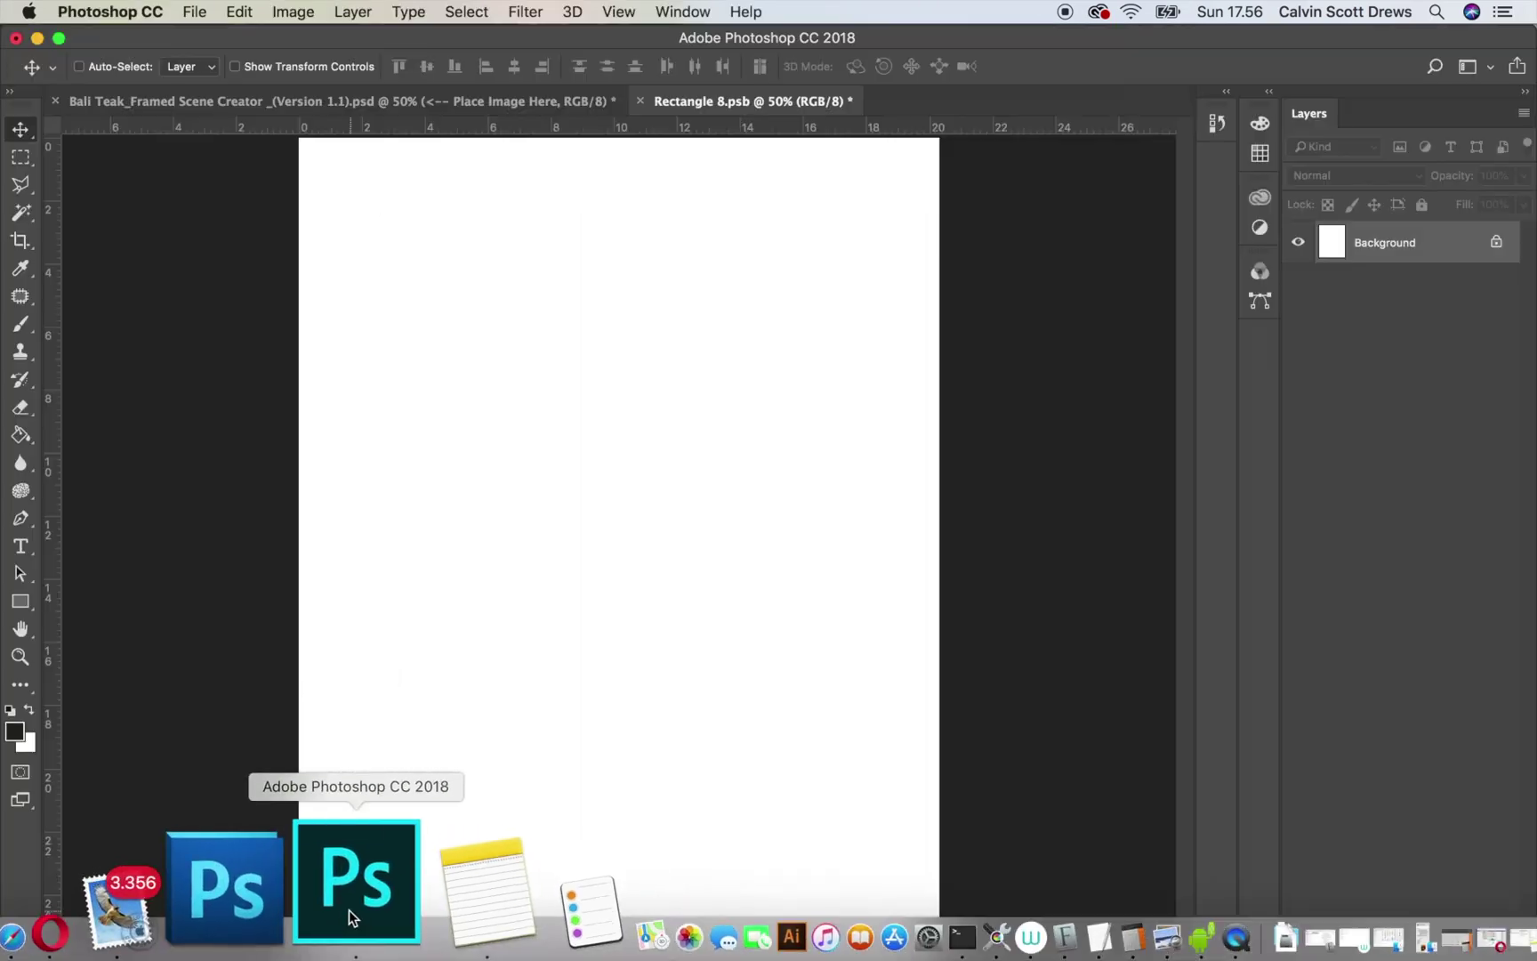
left_click(240, 13)
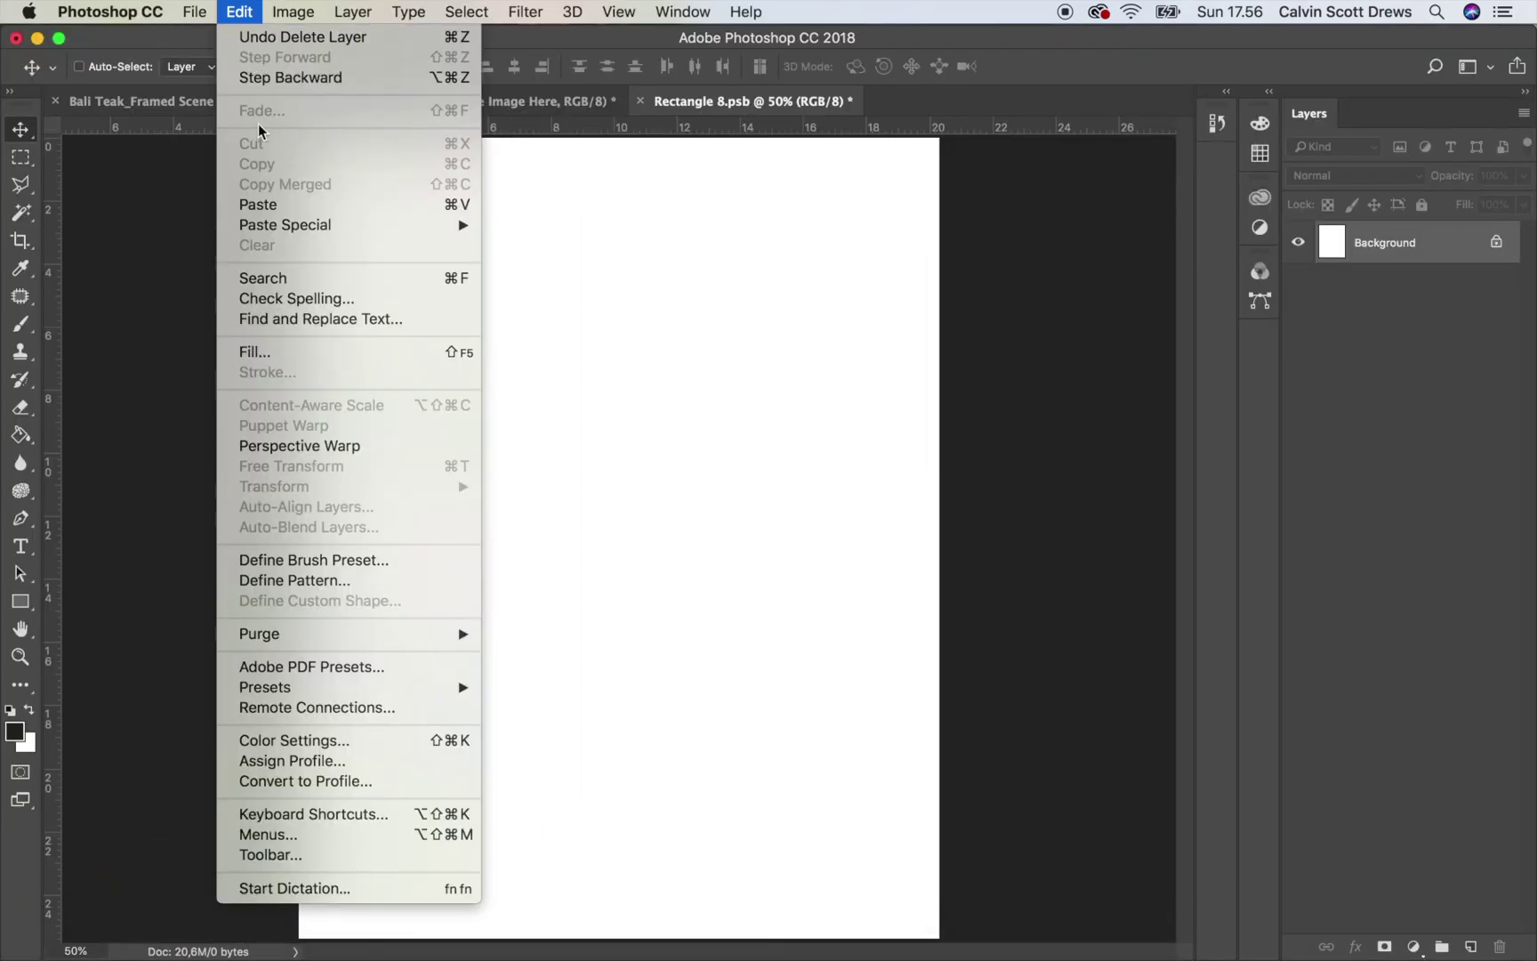
left_click(255, 206)
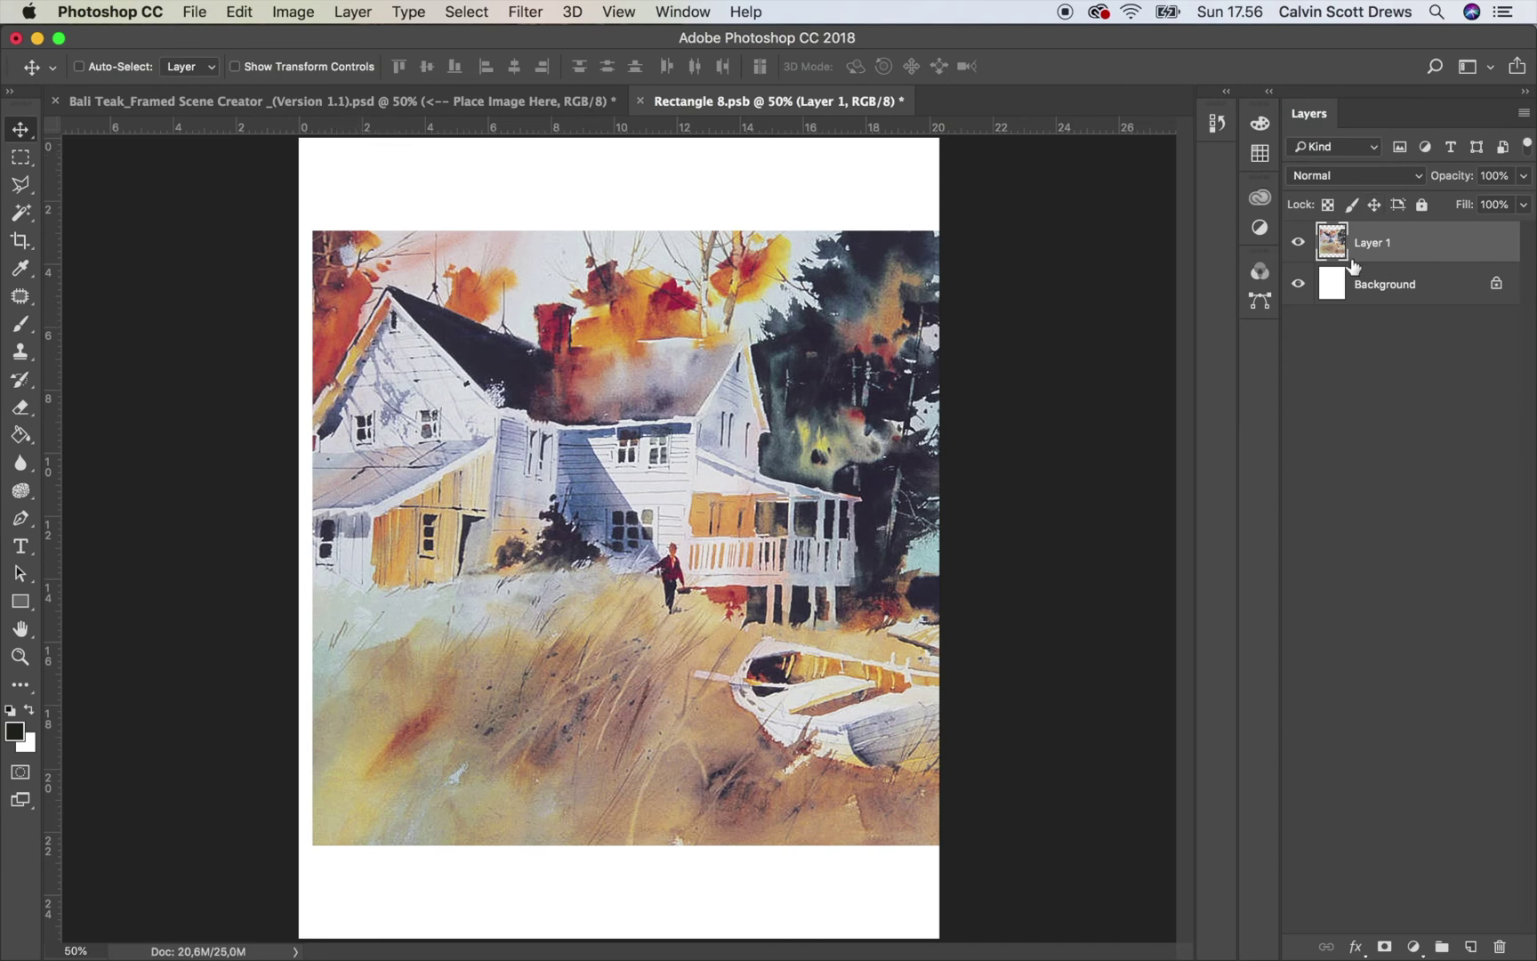
Rotate the painting -90° to fill and centre it on the page, then close the document.
key("super")
key("super+t")
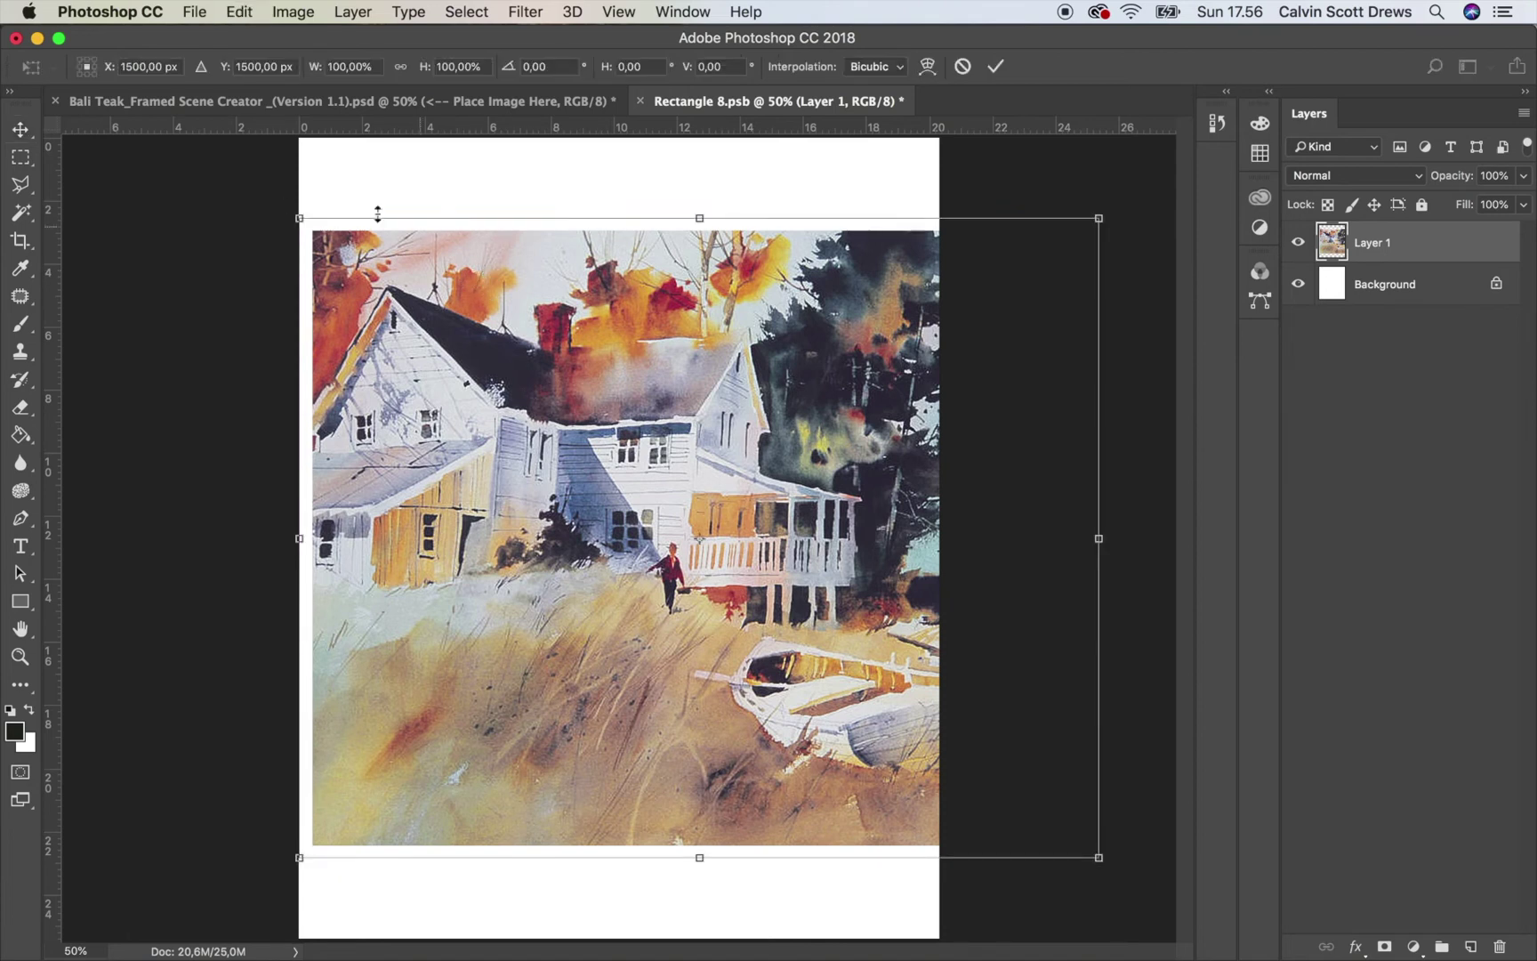
left_click_drag(279, 205, 396, 915)
left_click_drag(598, 504, 519, 508)
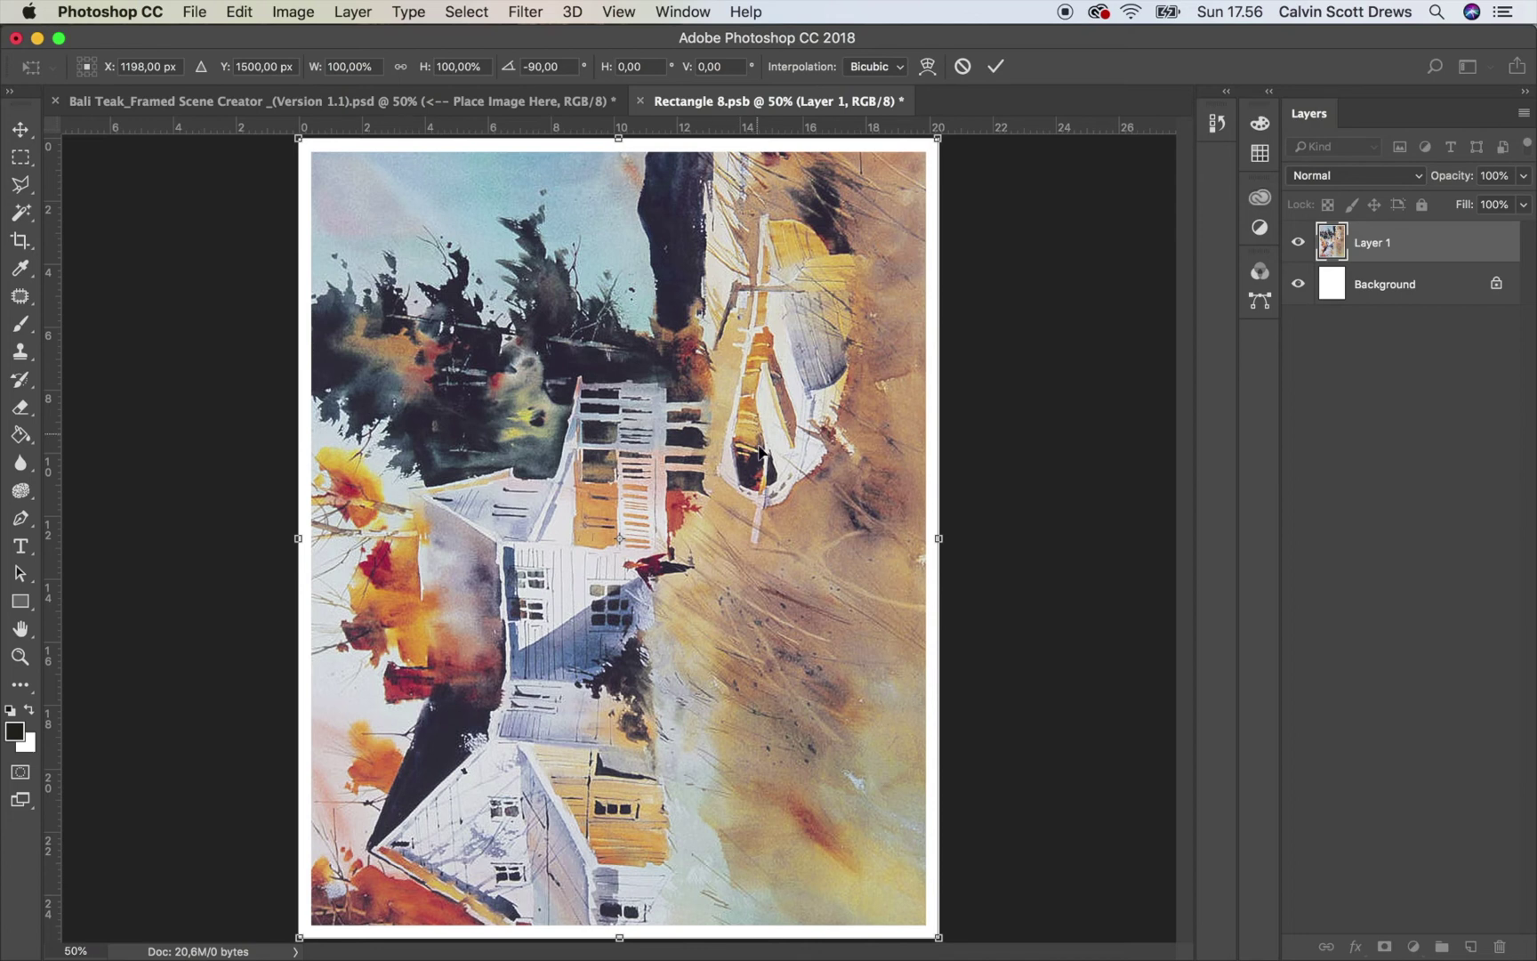
key("Right")
key("Right")
key("Right")
key("Right")
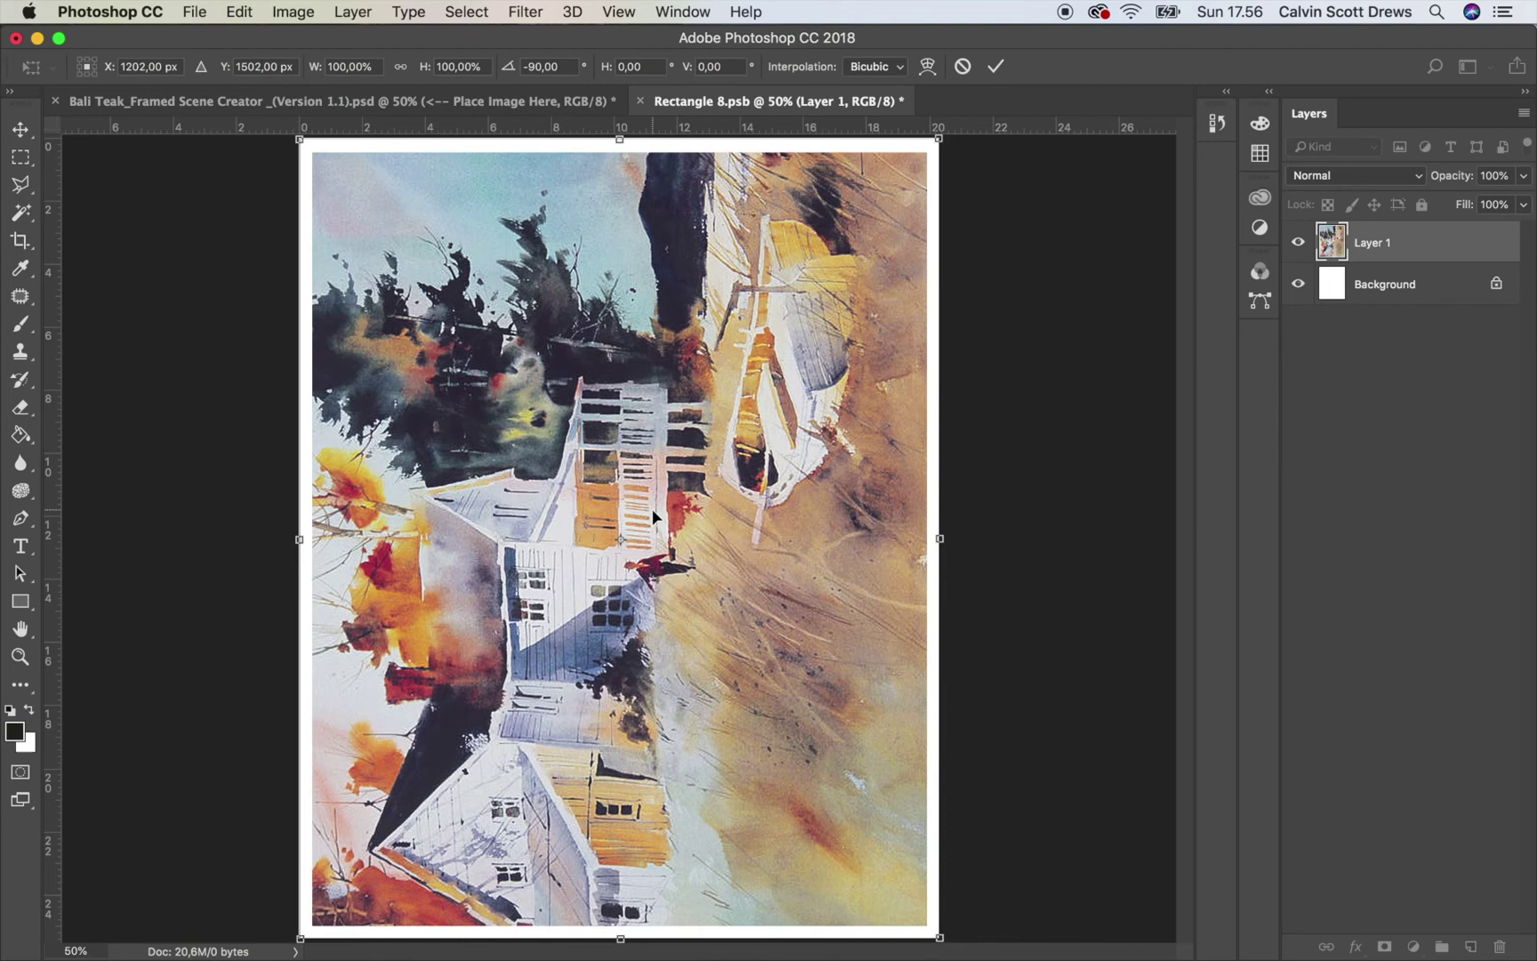
key("Left")
key("Left")
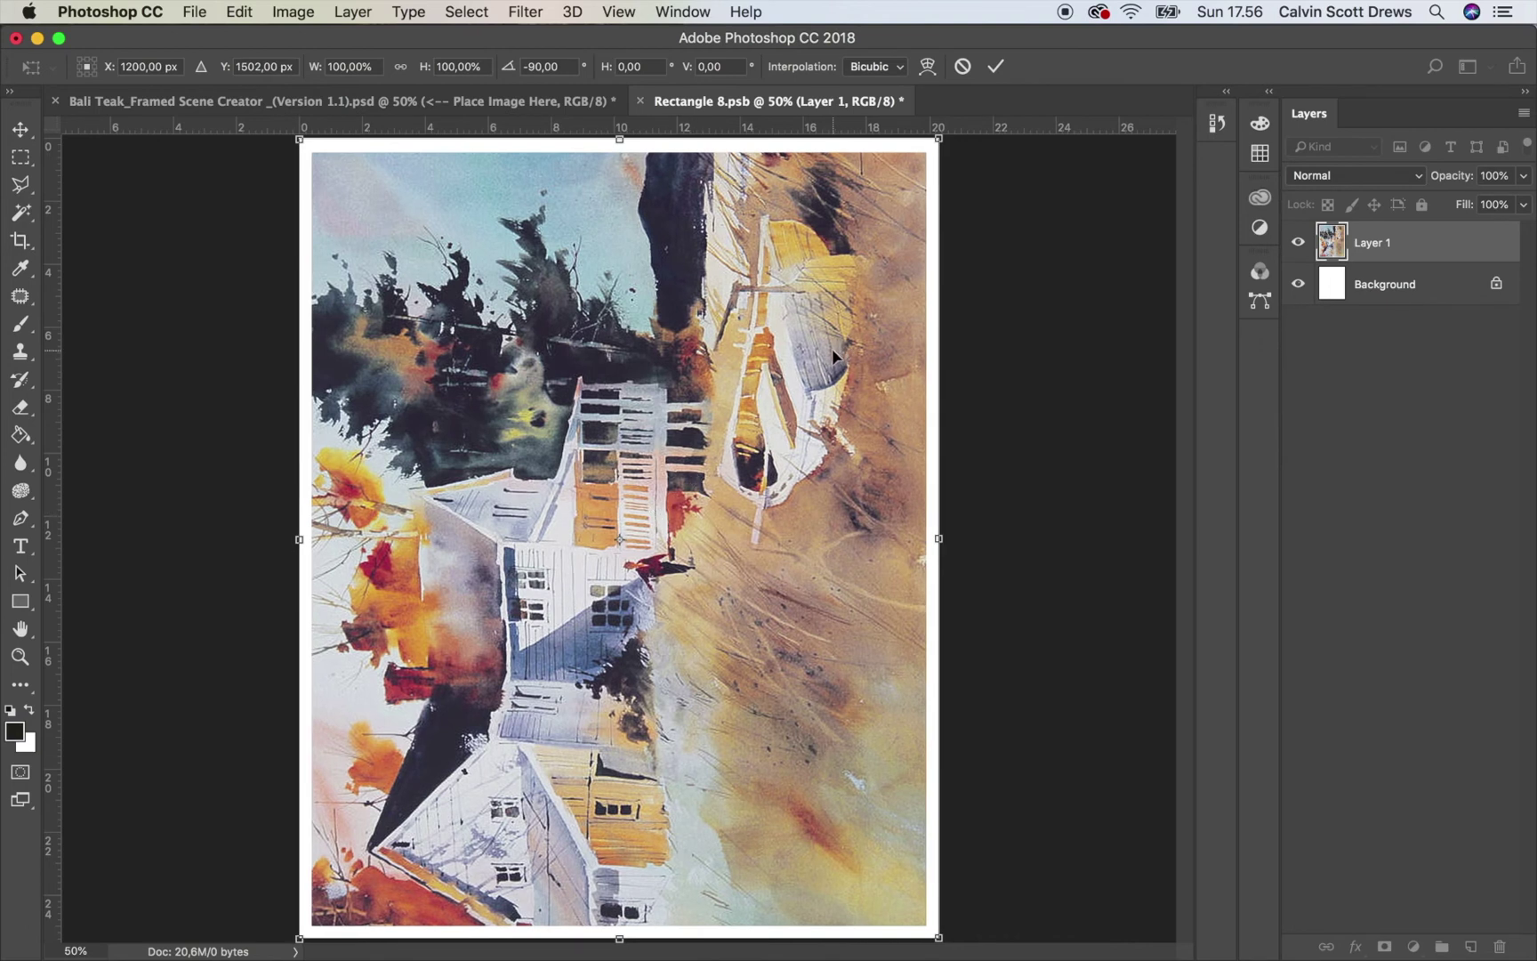
key("Return")
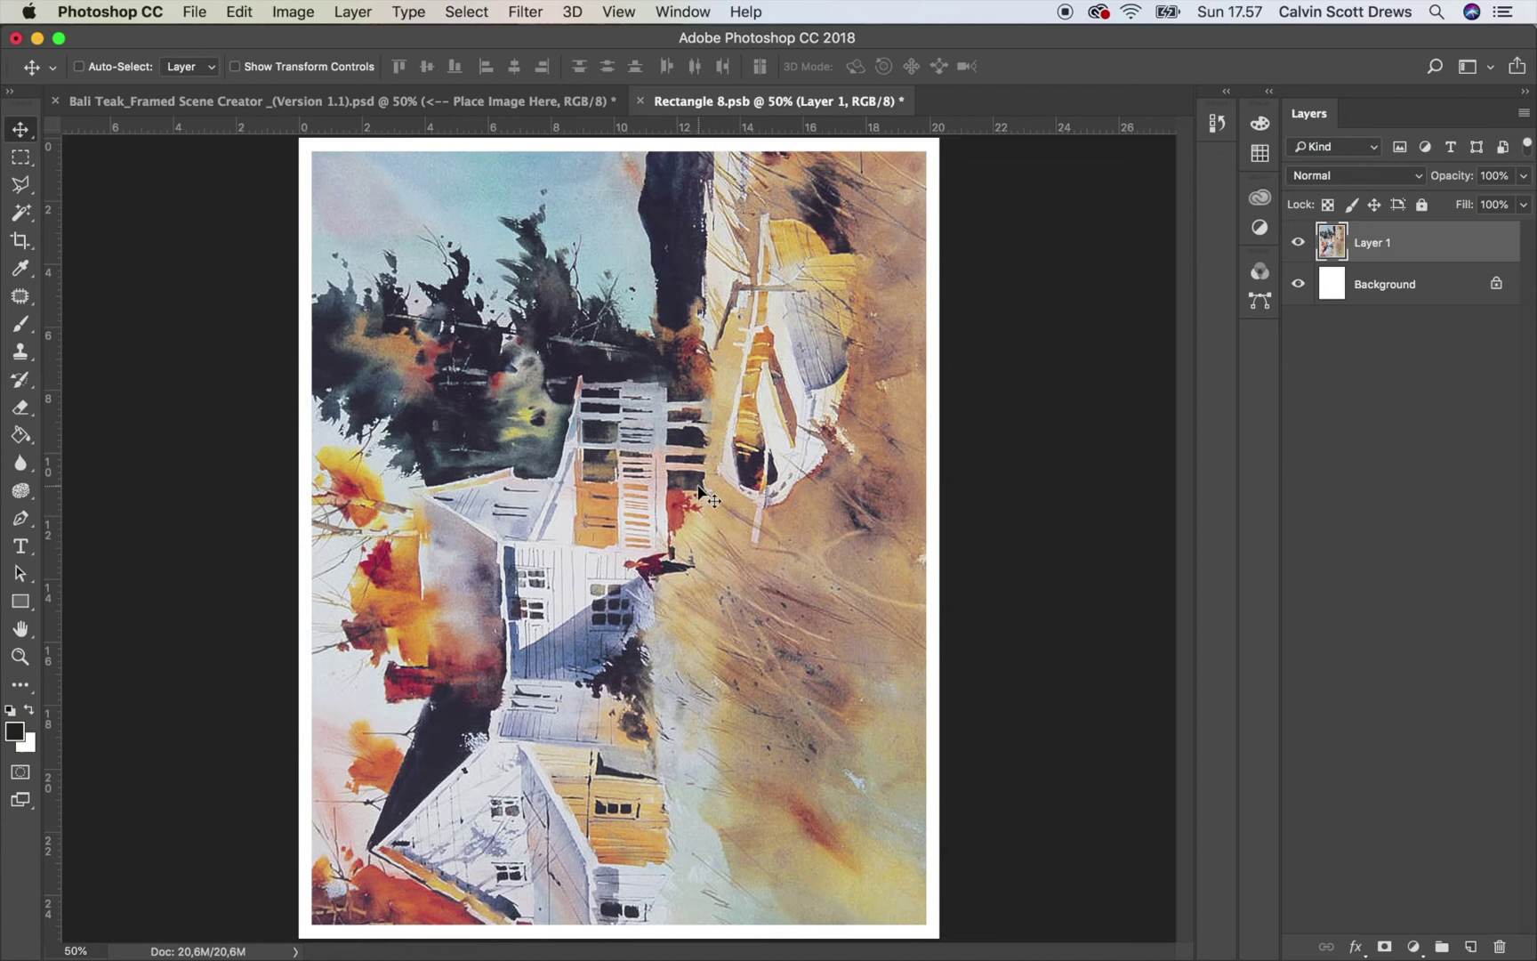
left_click(639, 101)
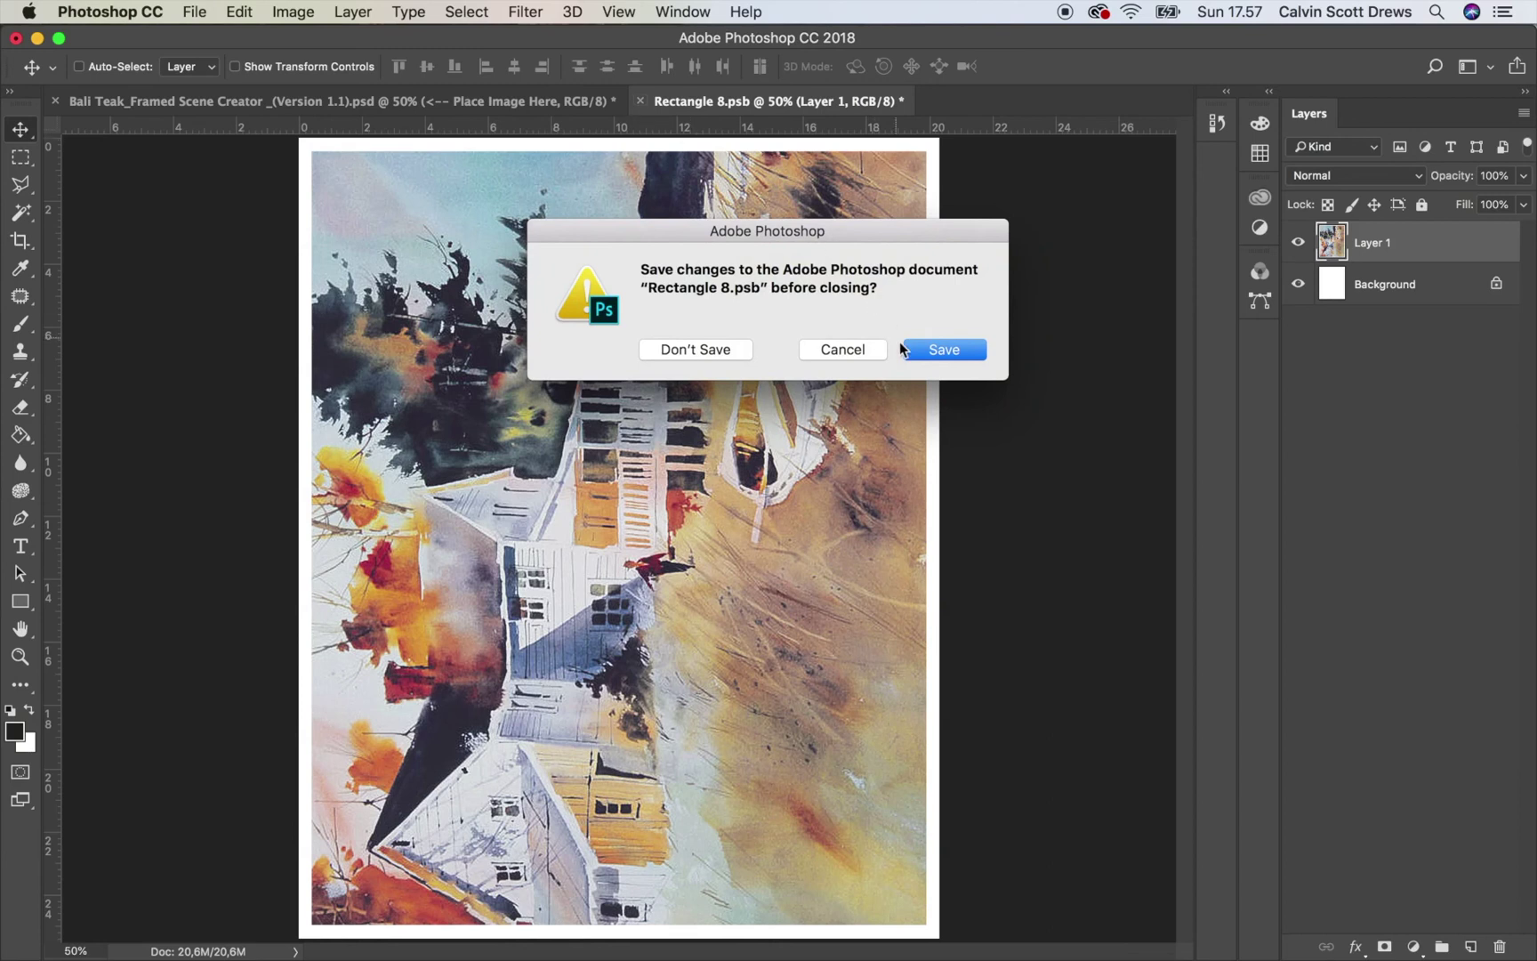
Save Rectangle 8.psb when closing so the frame displays the watercolor painting.
left_click(935, 350)
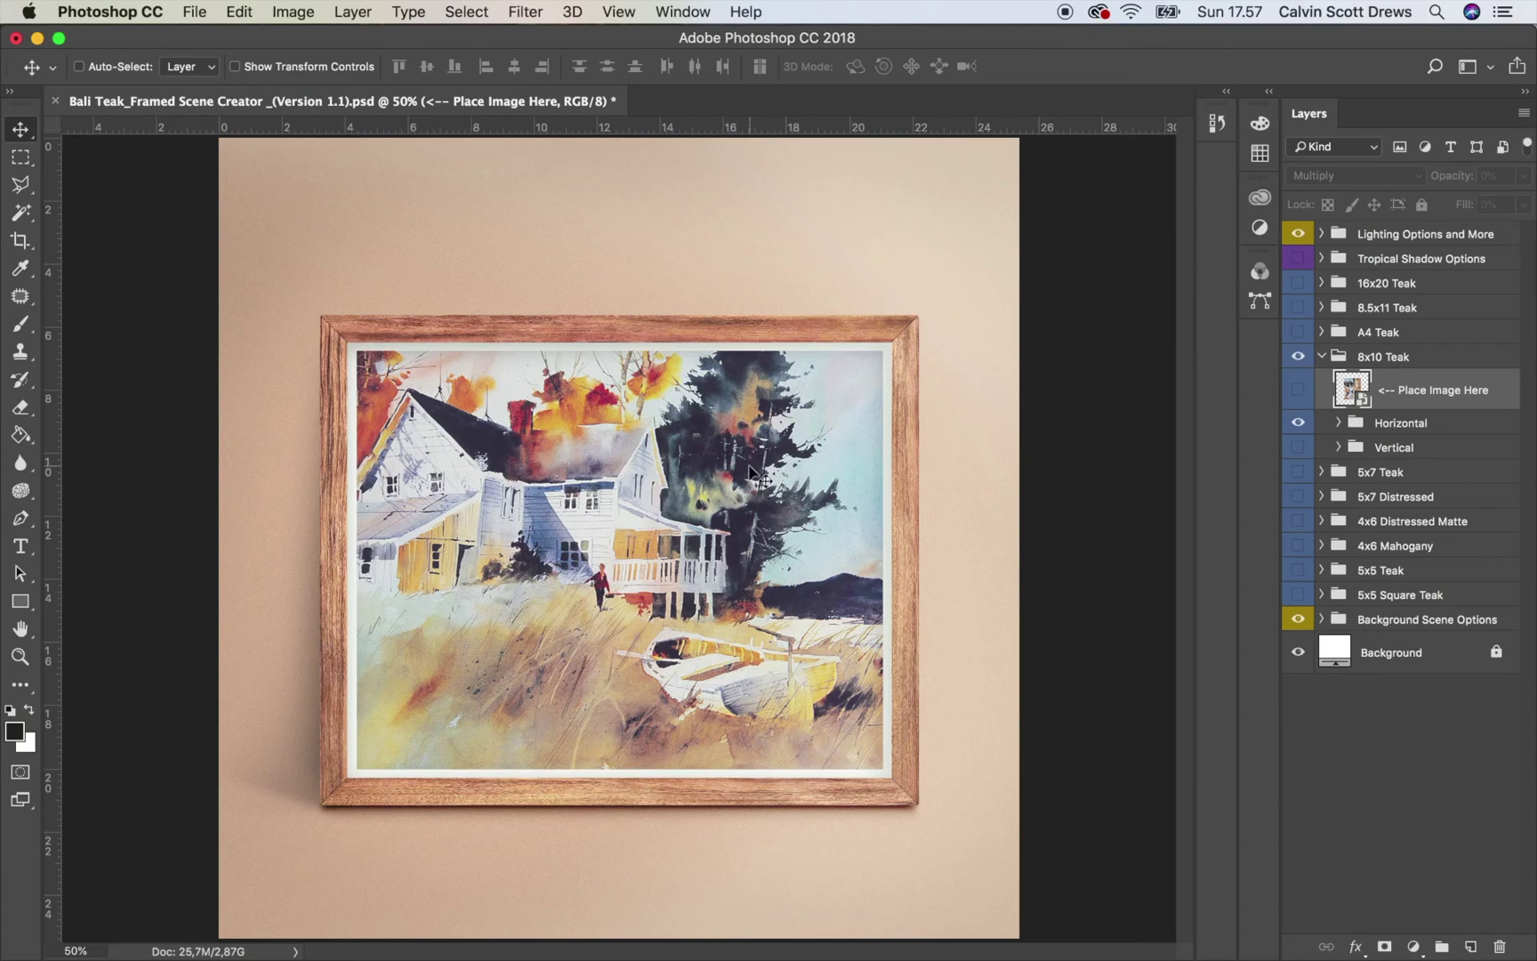
Replace the flat peach backdrop with the Concrete Floor/Wall background.
left_click(1322, 620)
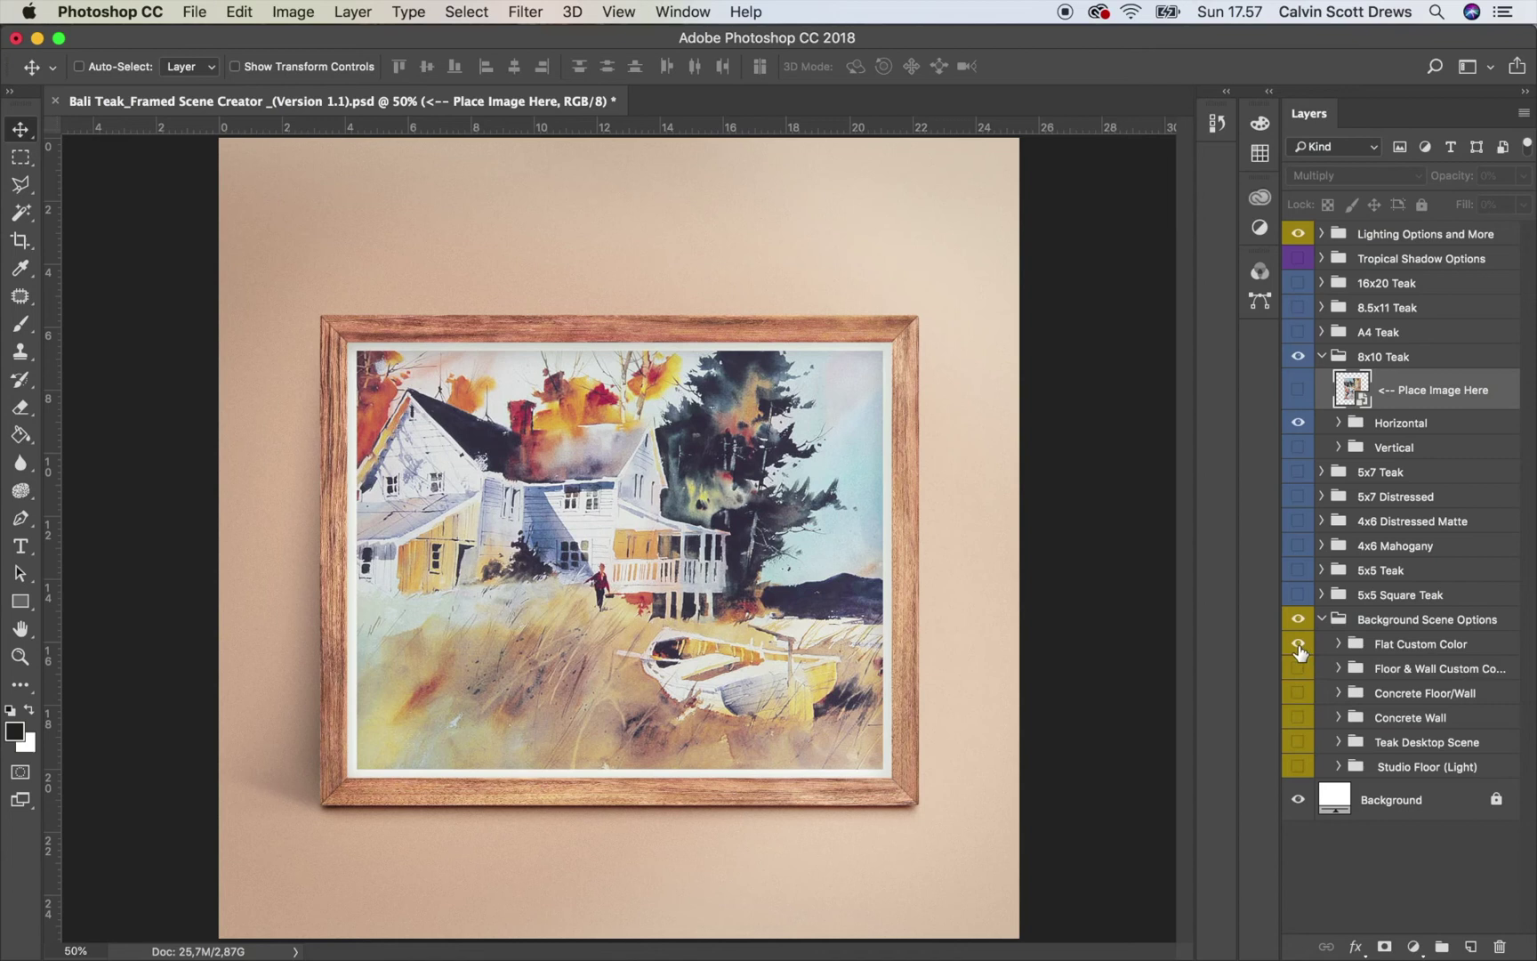
left_click(1297, 645)
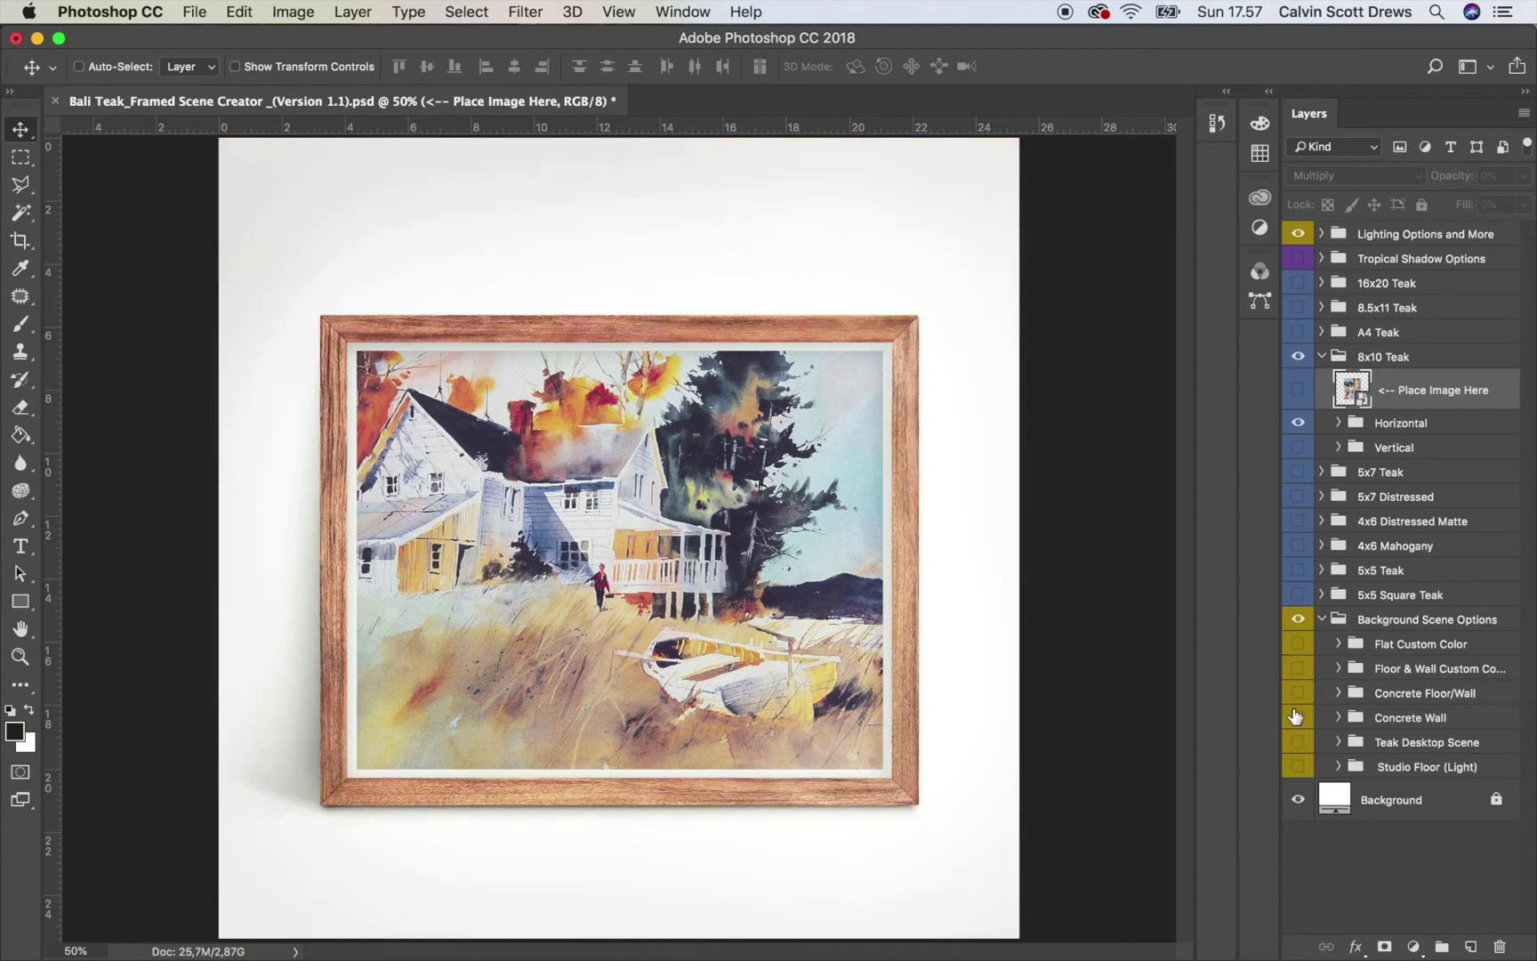
left_click(1298, 694)
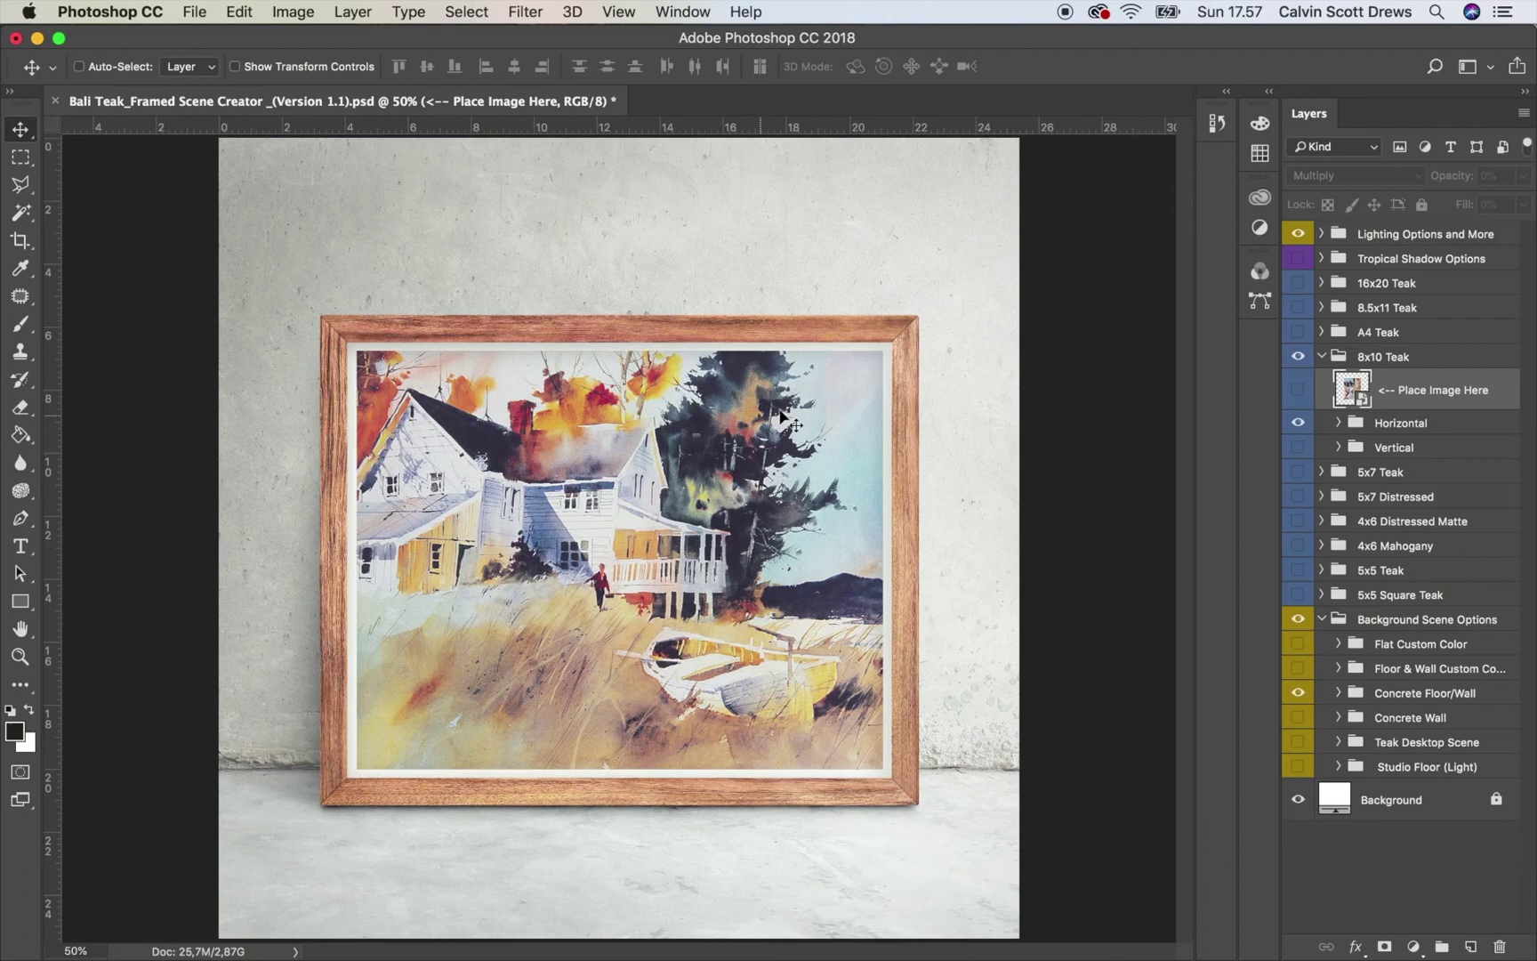
left_click(193, 12)
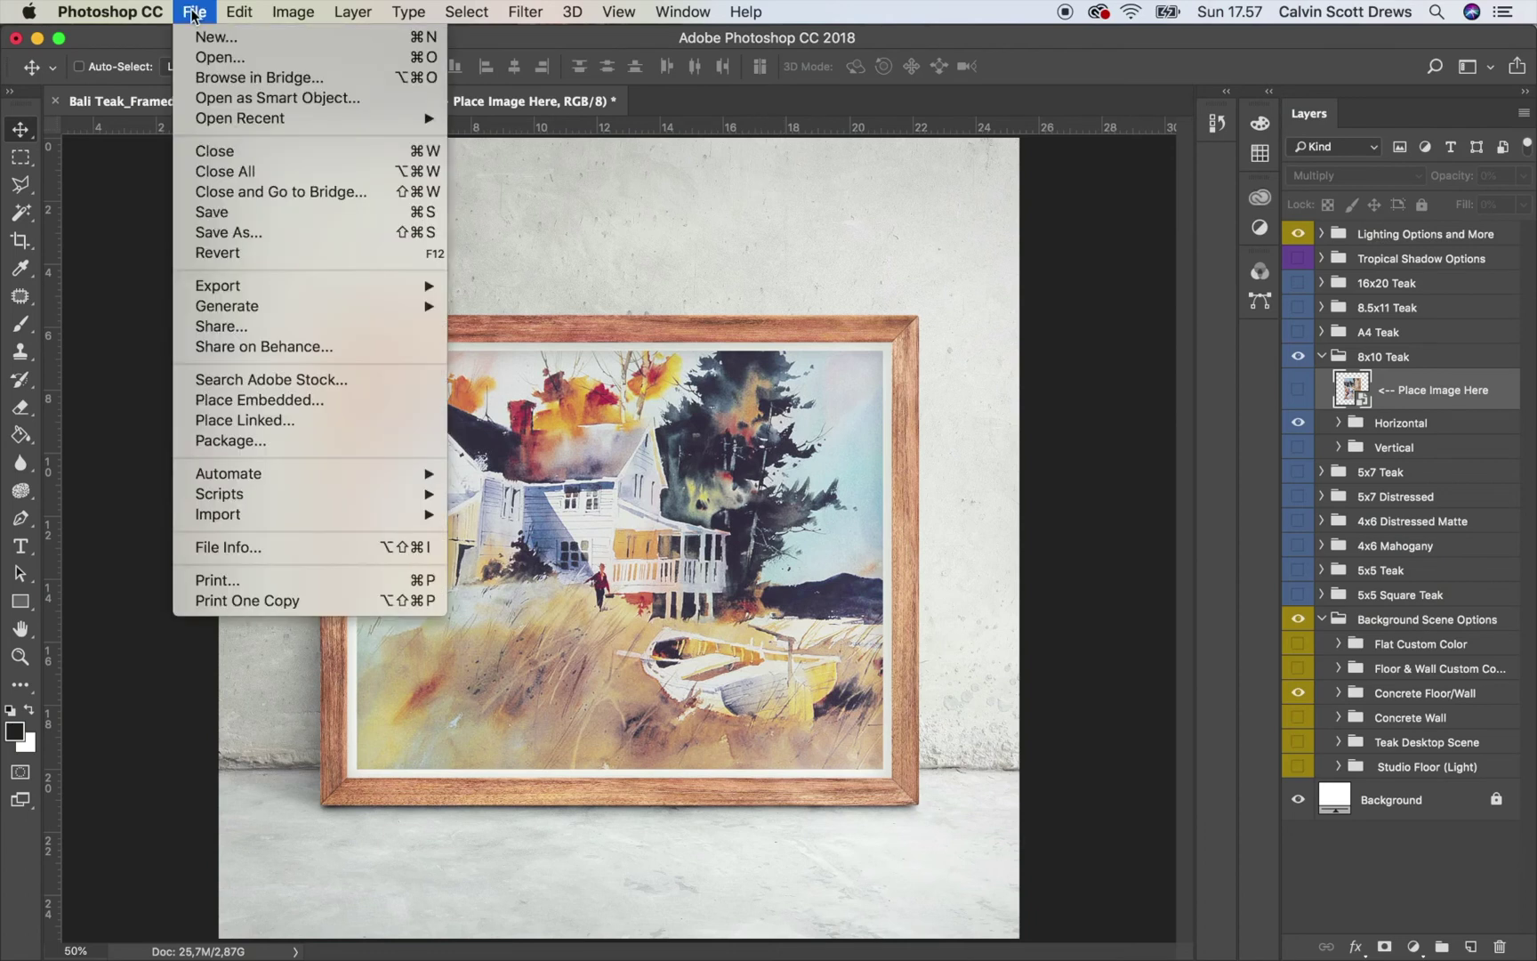
left_click(191, 13)
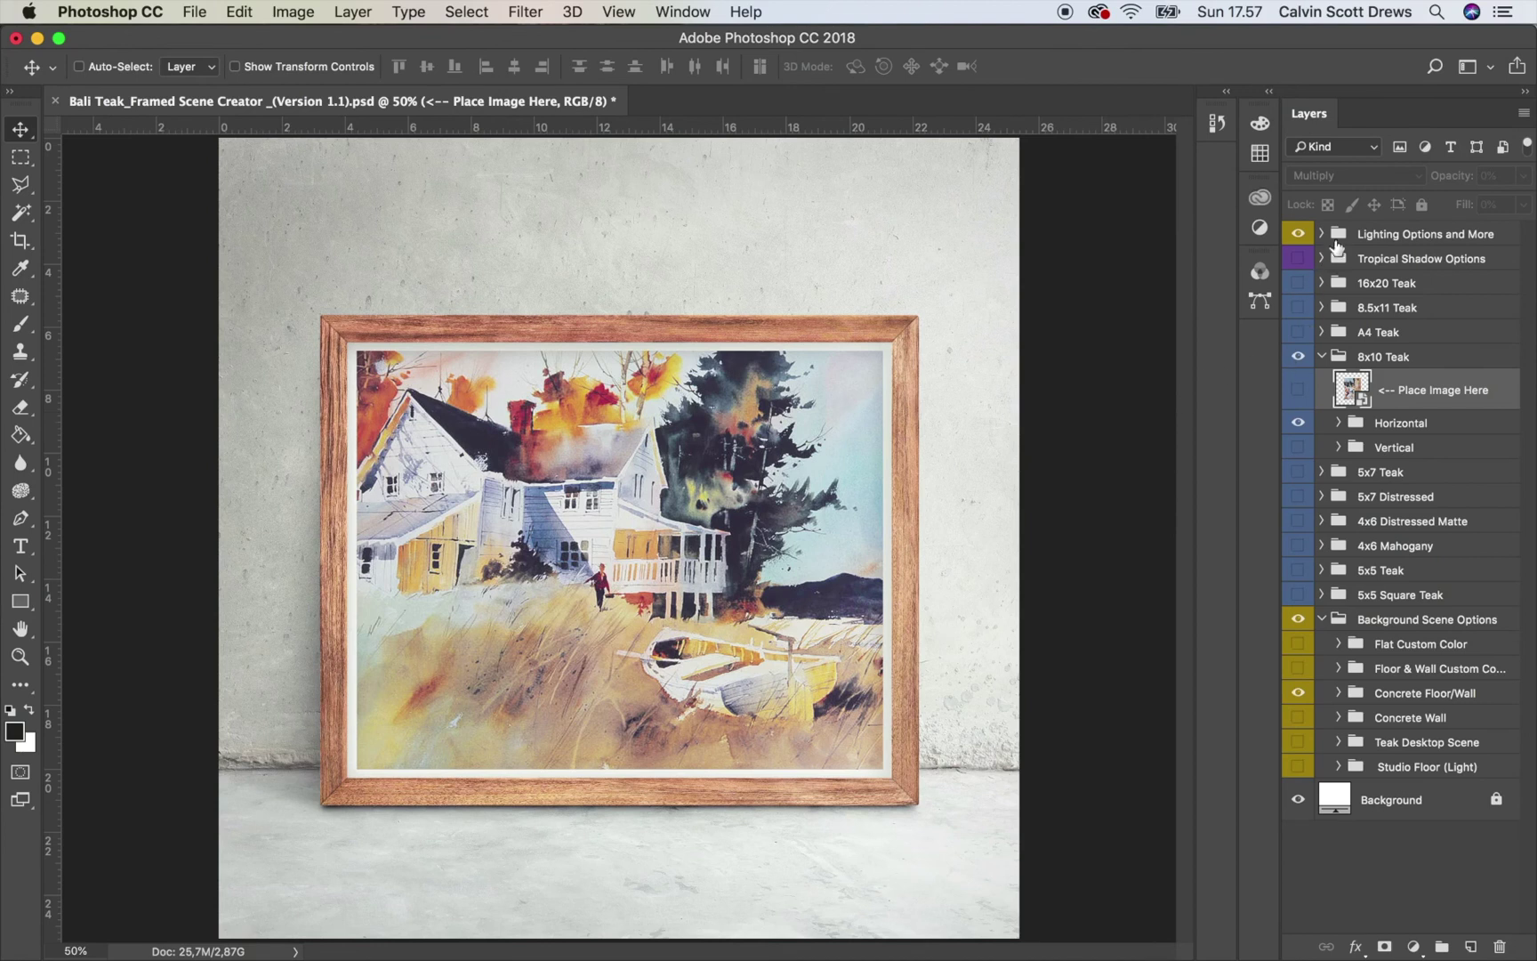
Turn on the On/Off More Shadow layer in the Lighting Options and More group.
left_click(1321, 235)
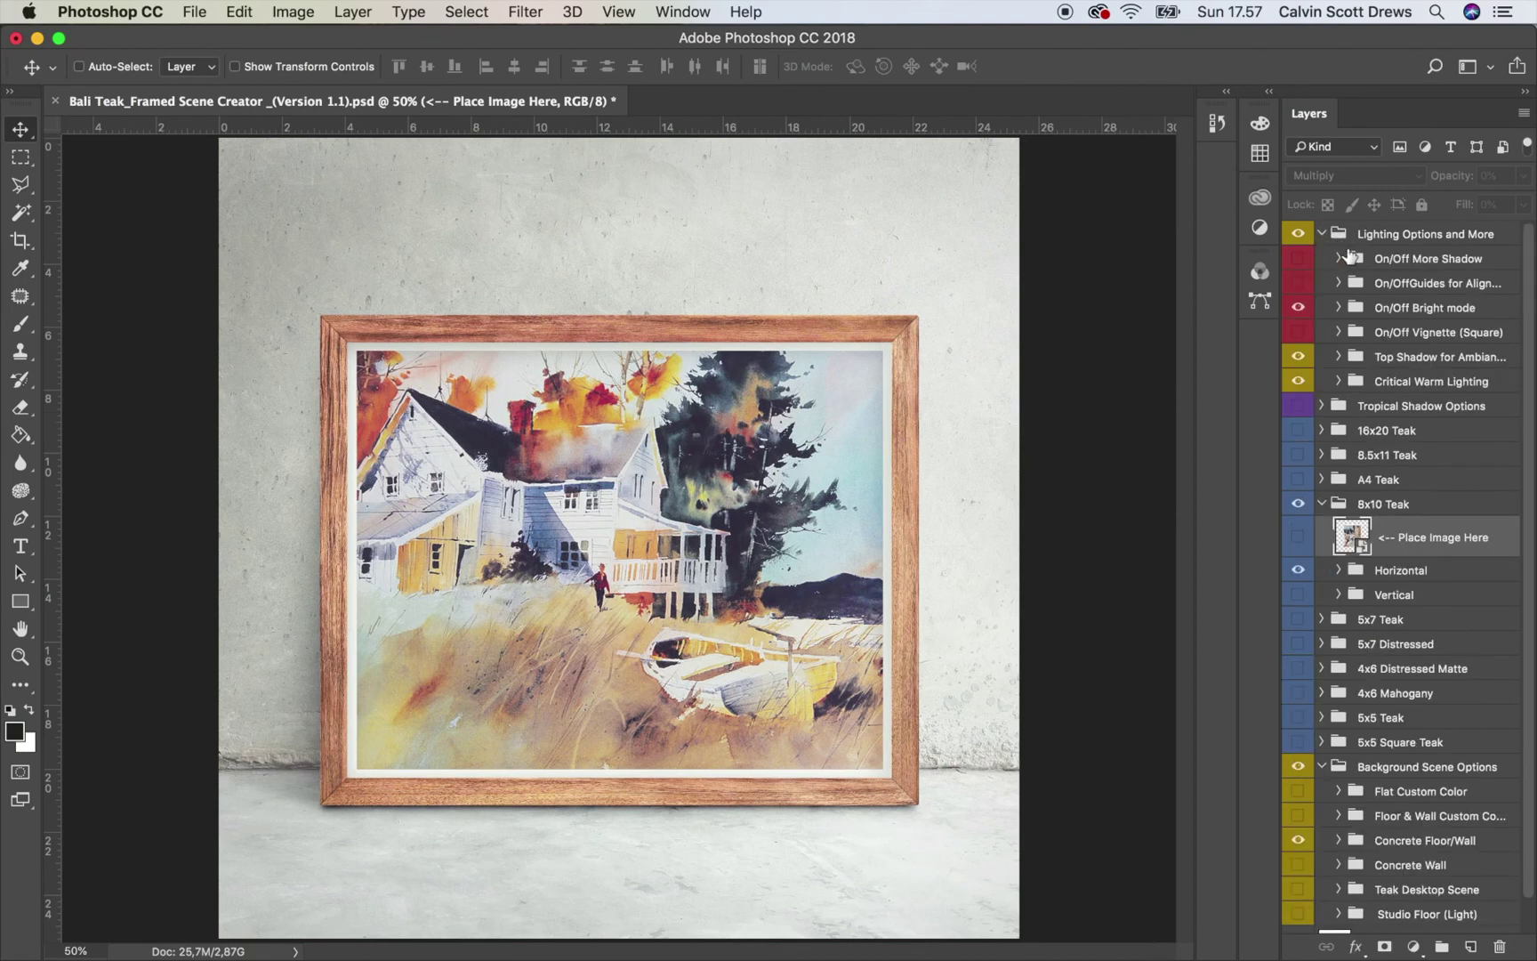
left_click(1298, 260)
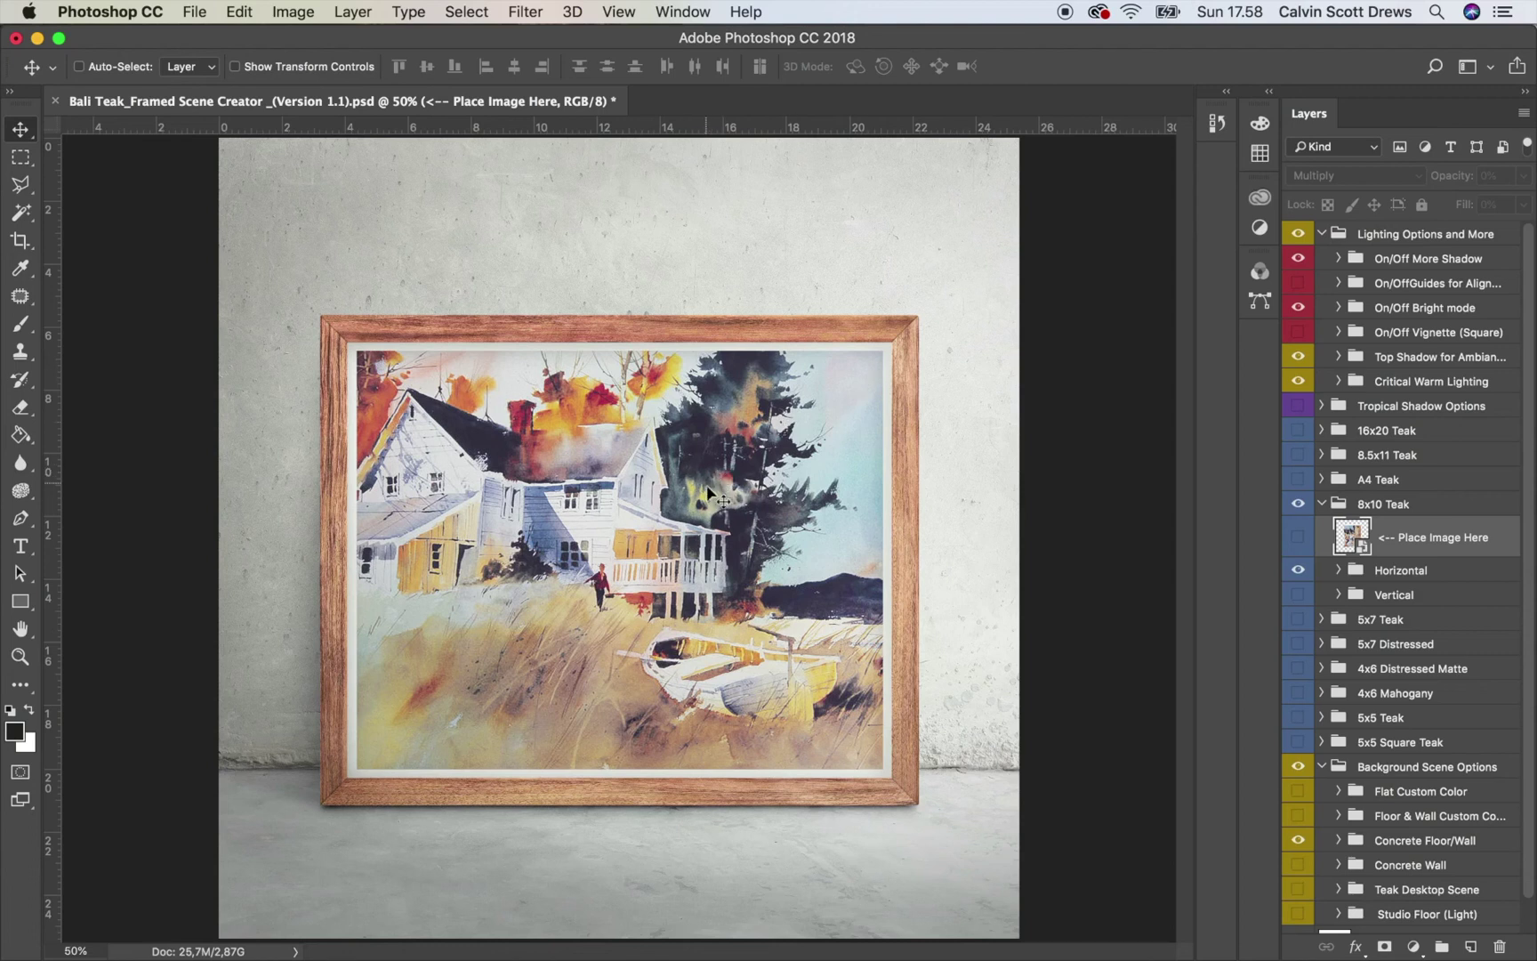
Scale the 8x10 Teak frame to about 72% and move it lower-left onto the floor.
left_click(1322, 504)
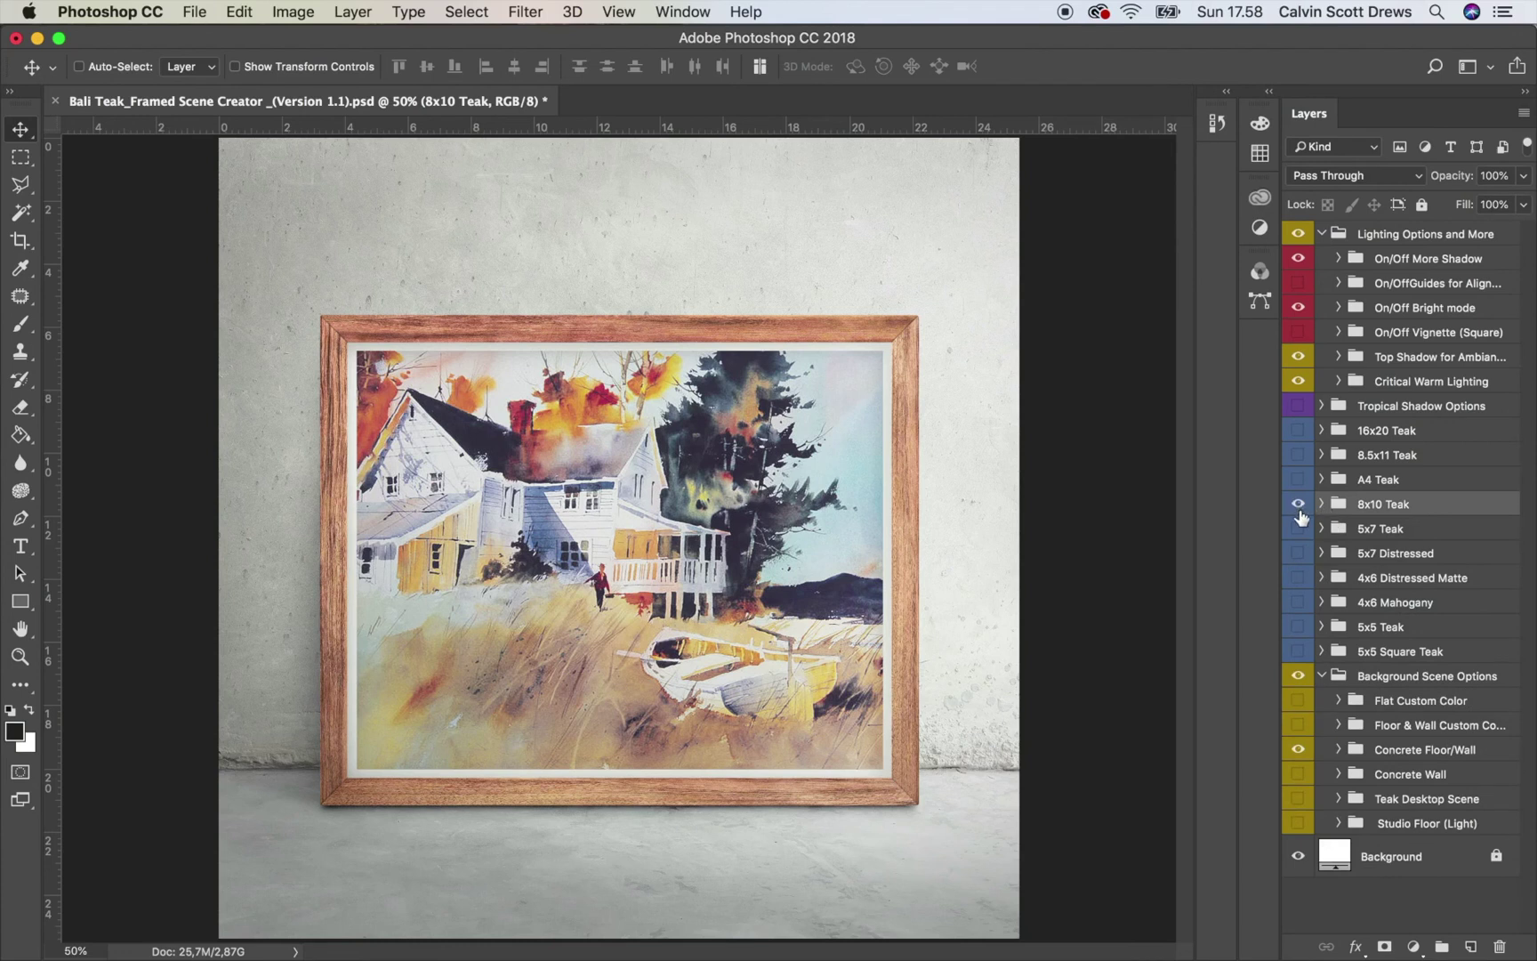
left_click(1298, 507)
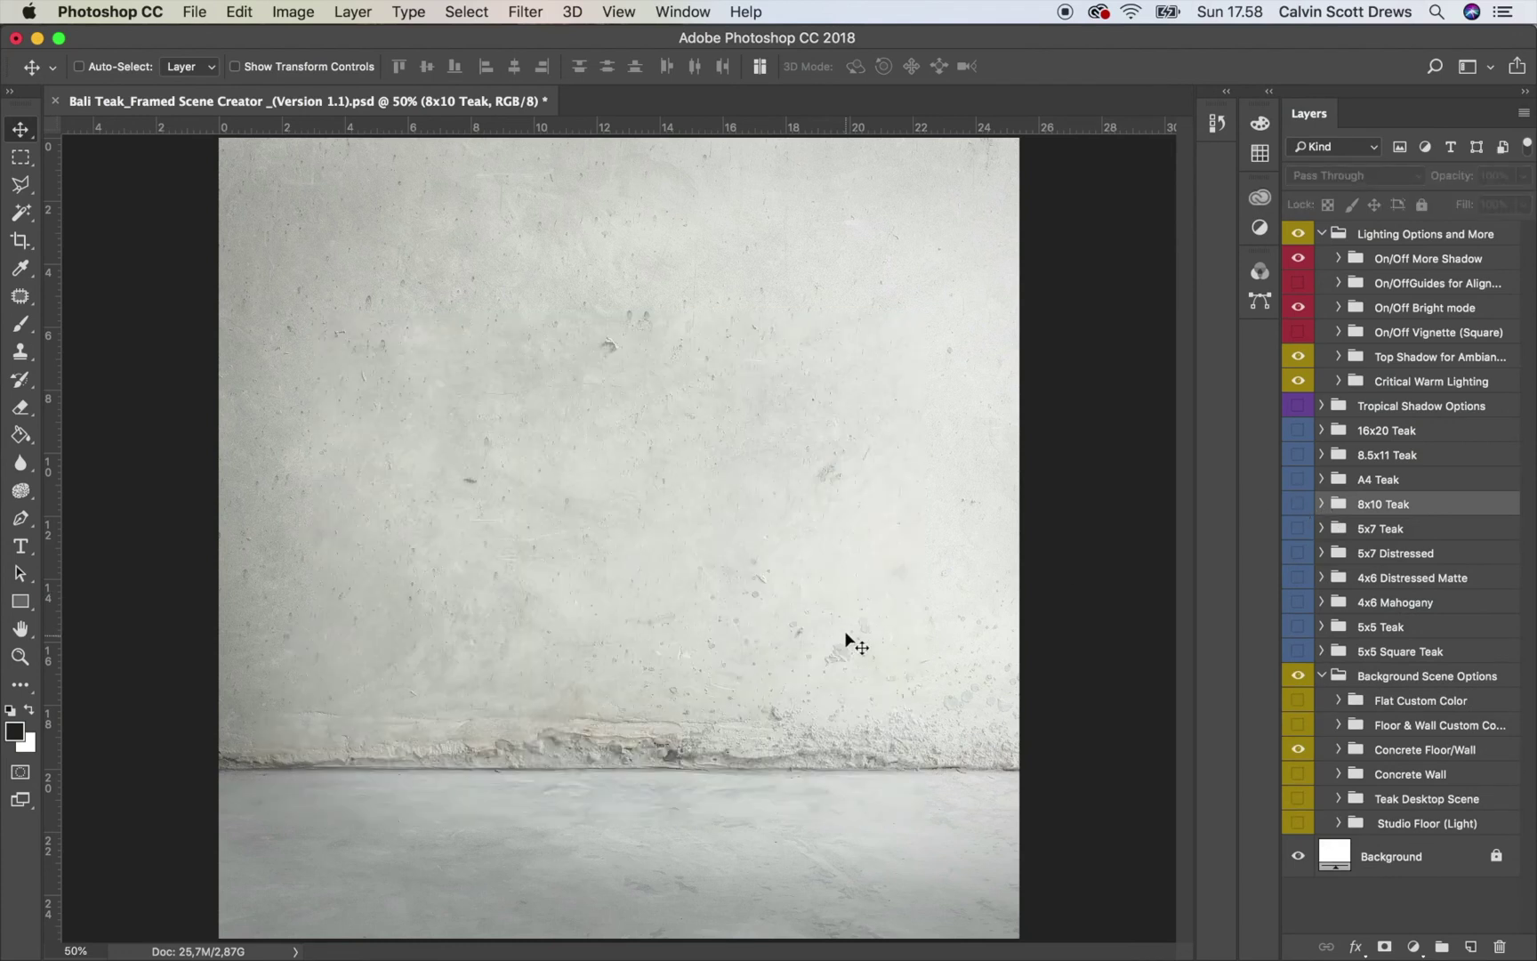
left_click(1295, 509)
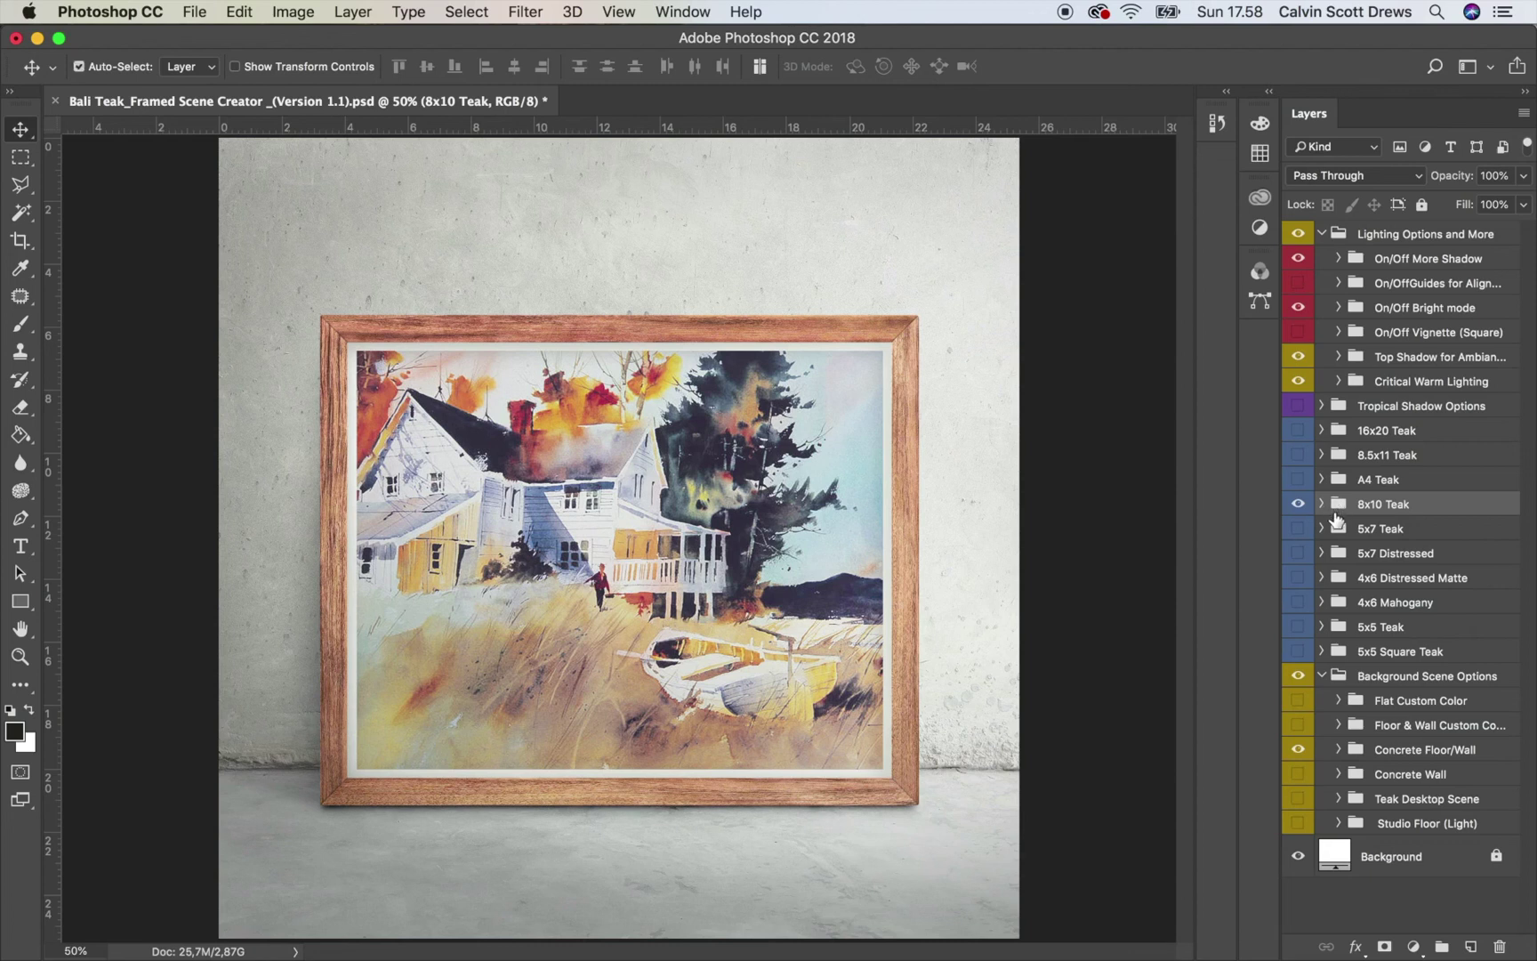
key("super+t")
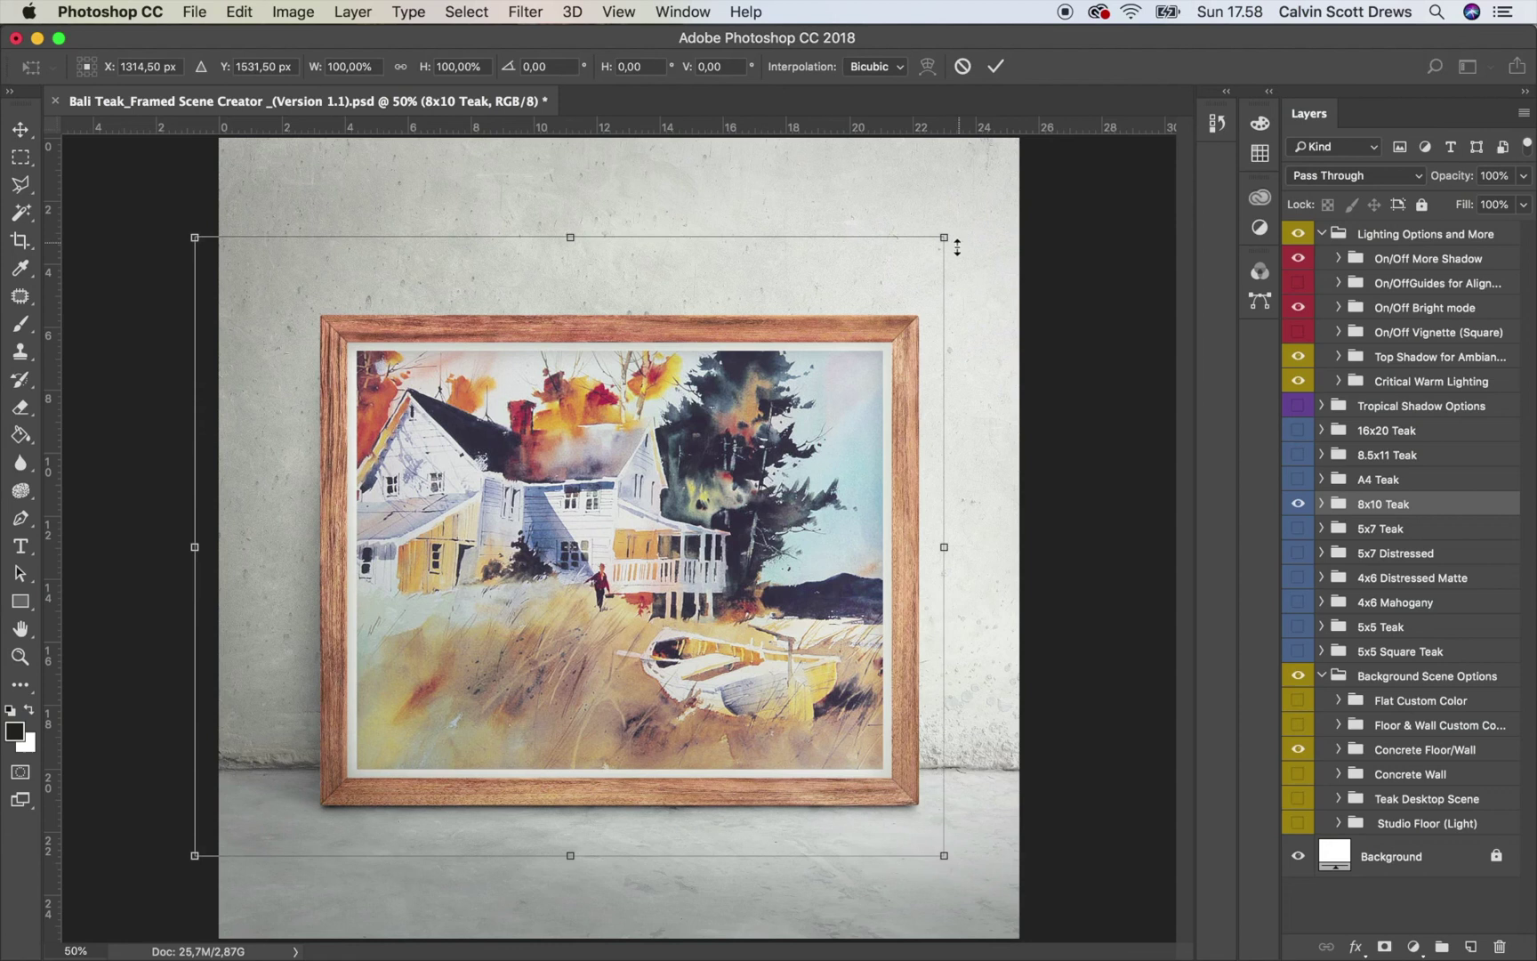
left_click_drag(946, 237, 726, 395)
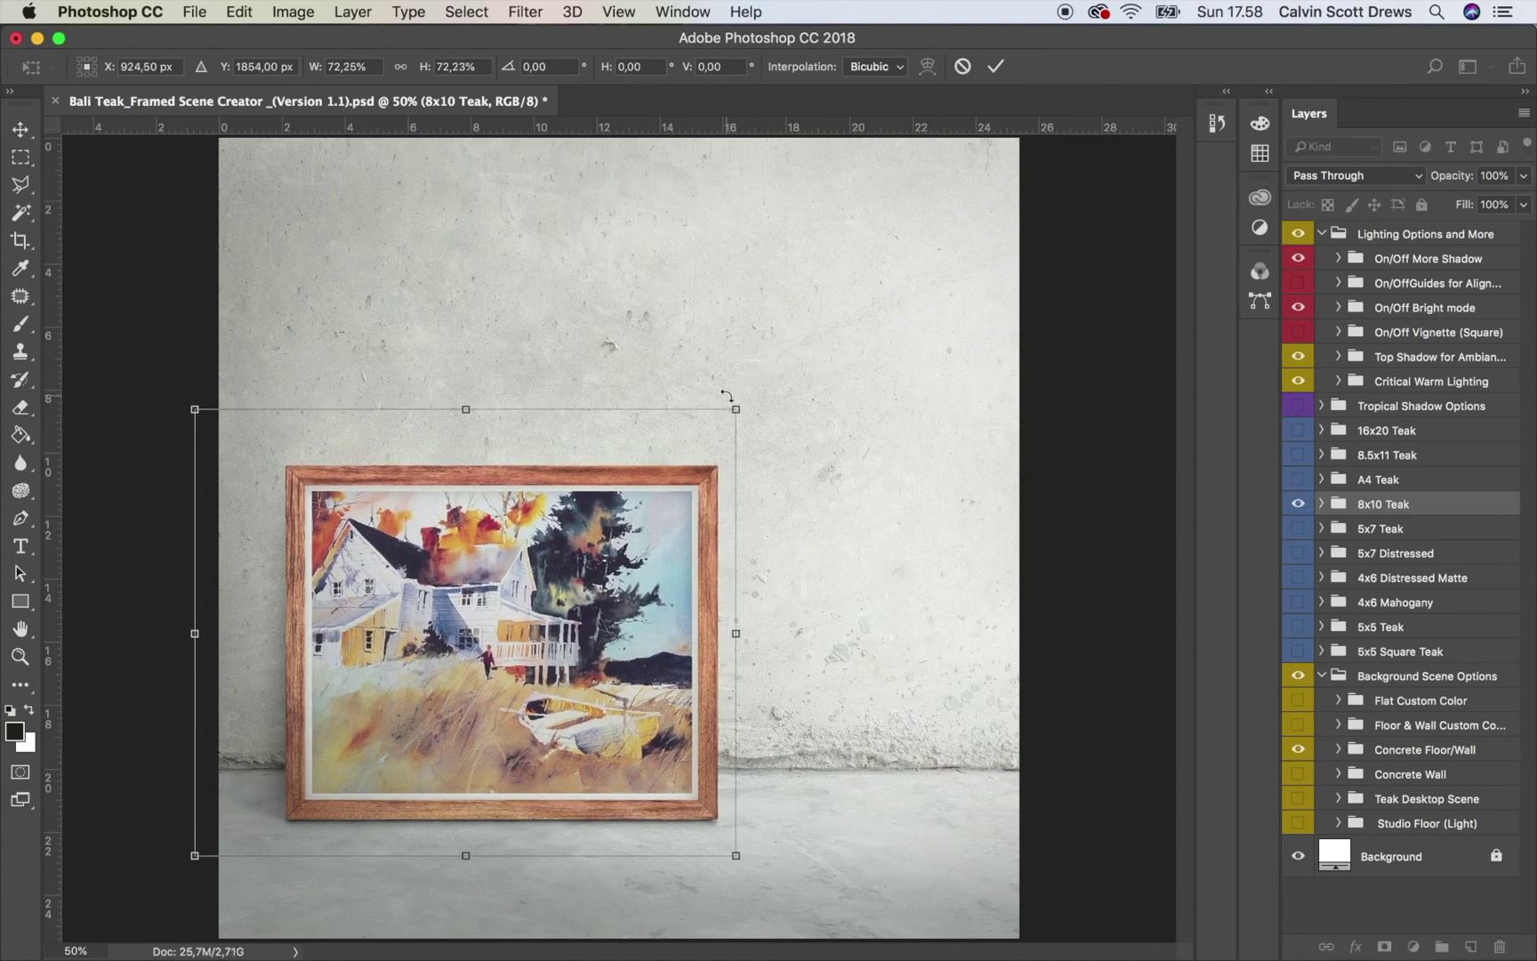
key("Return")
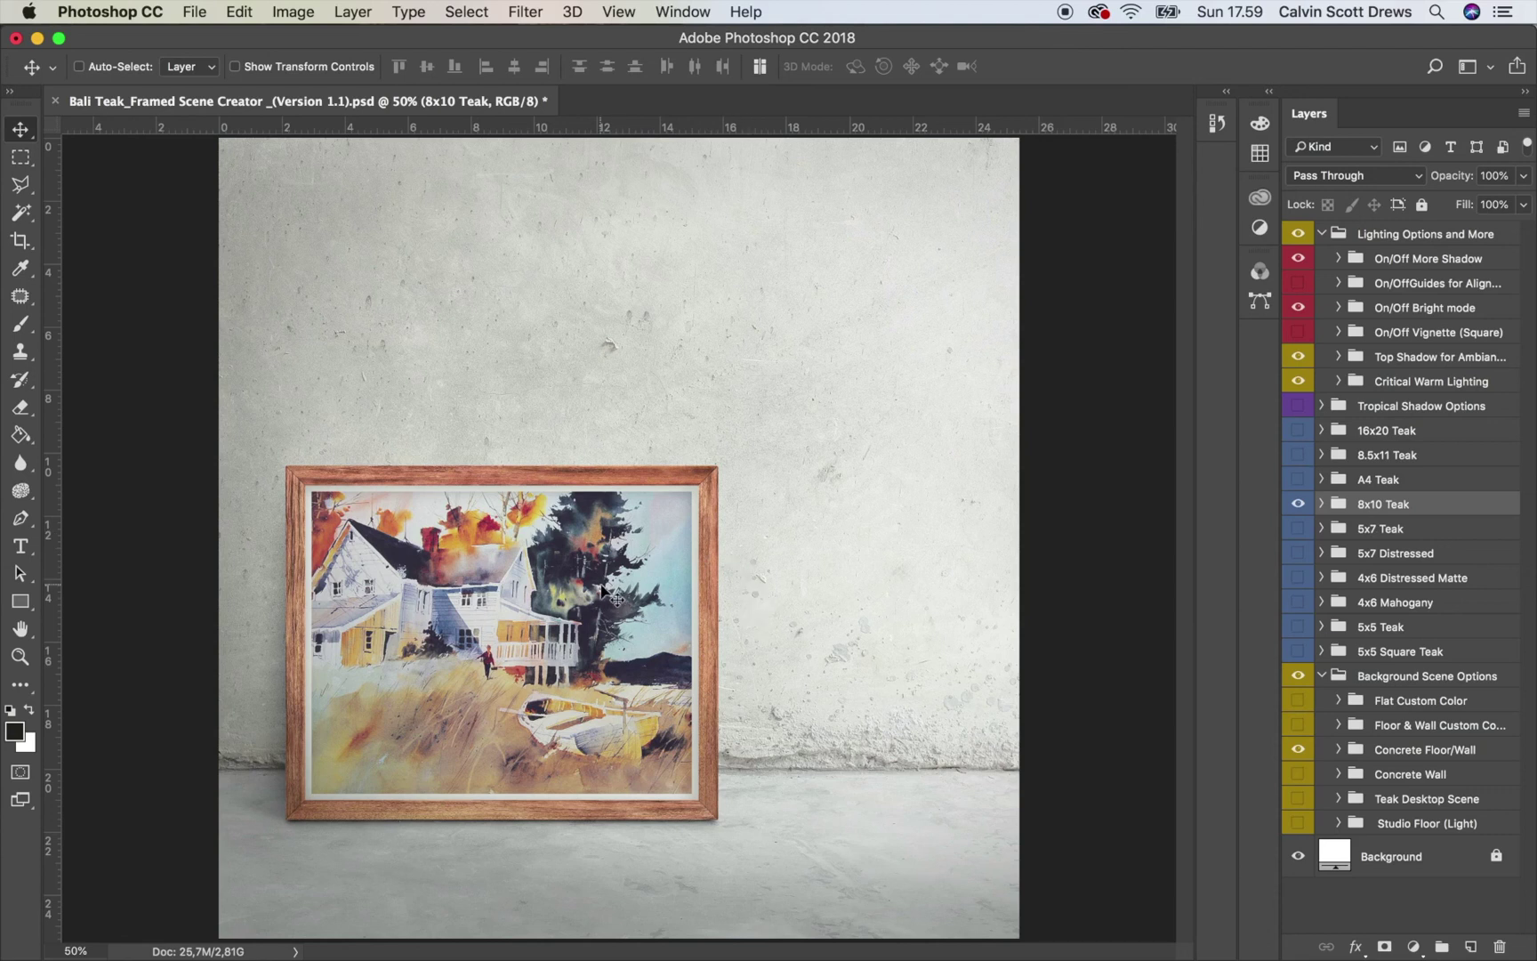
Show the 16x20 Teak surfer frame and move it right of centre, overlapping the smaller frame.
left_click(1299, 457)
left_click(1299, 456)
left_click(1299, 430)
left_click(1339, 436)
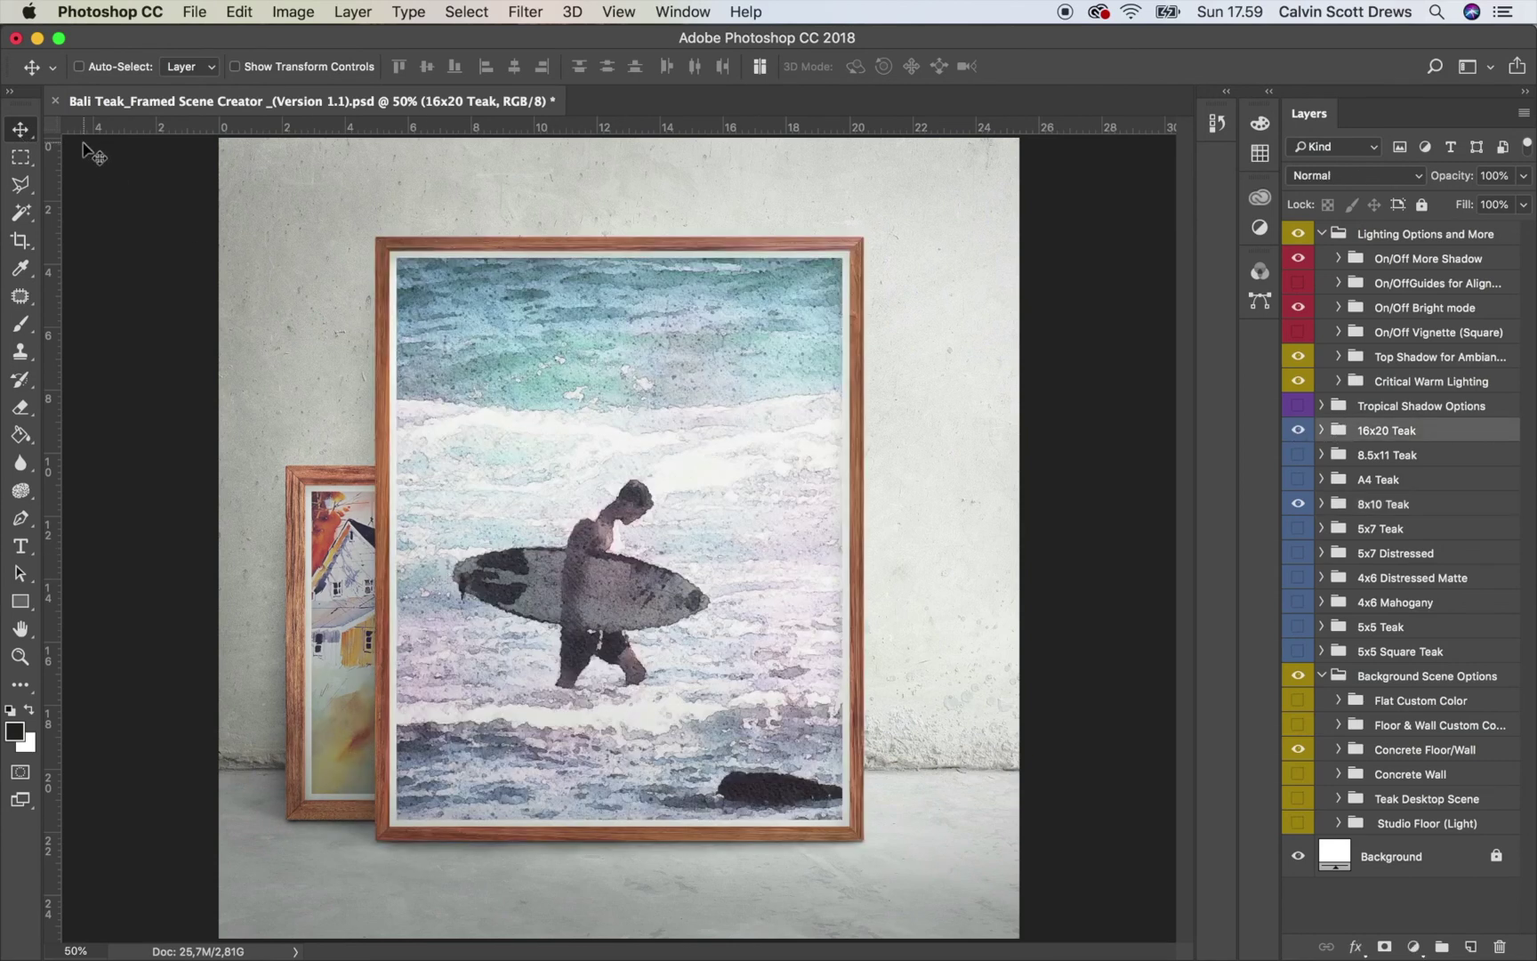
left_click_drag(524, 592, 639, 592)
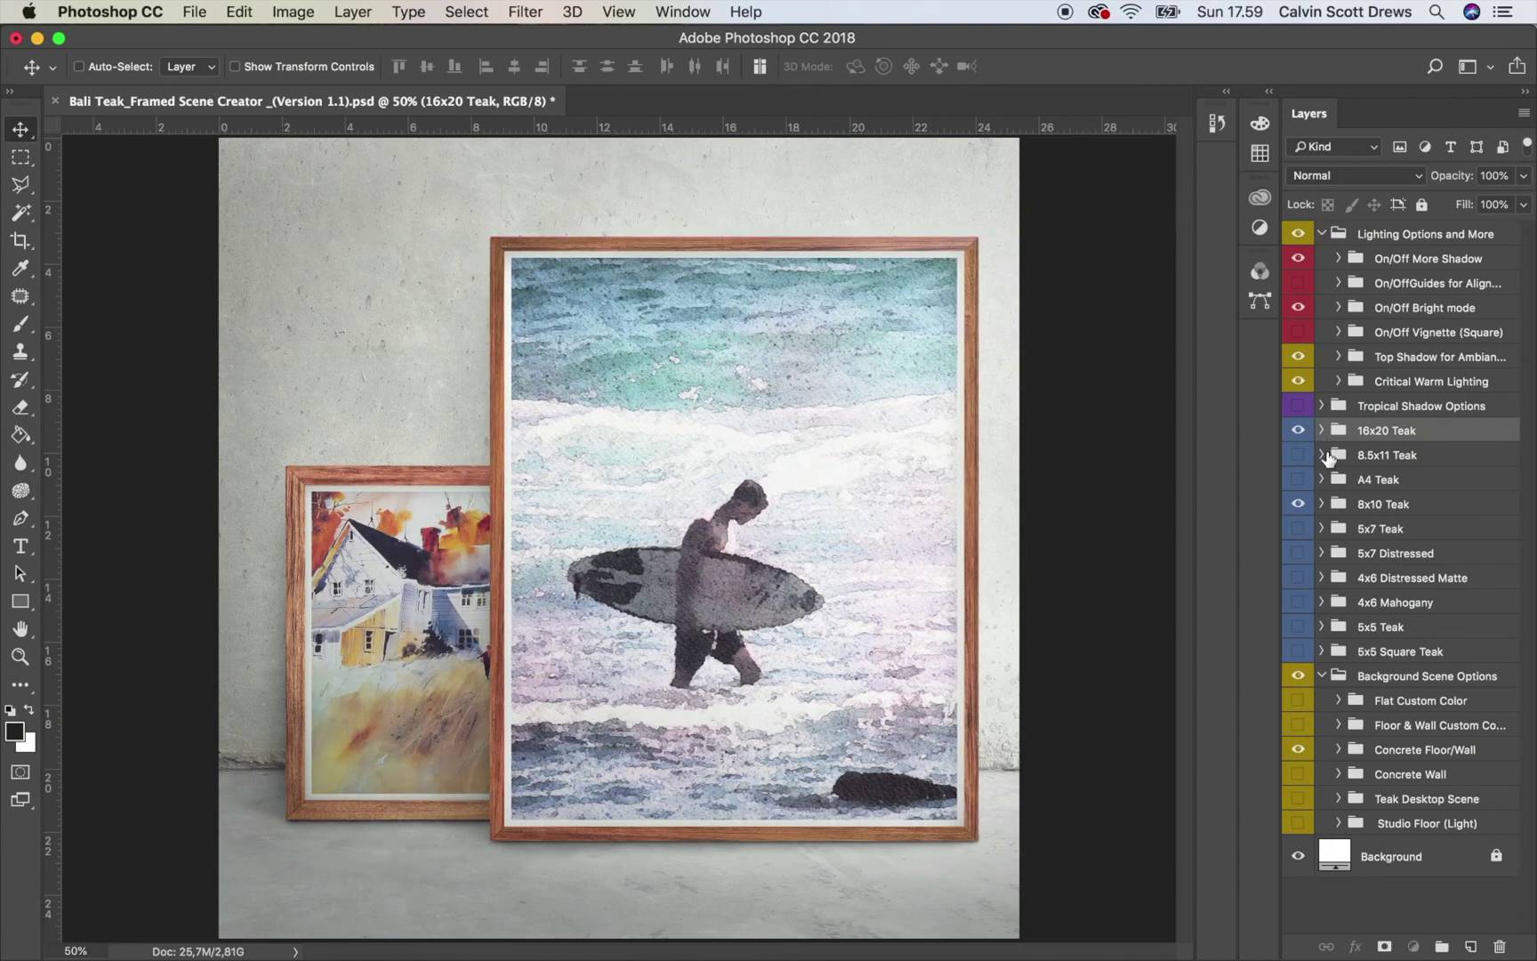
left_click(1322, 430)
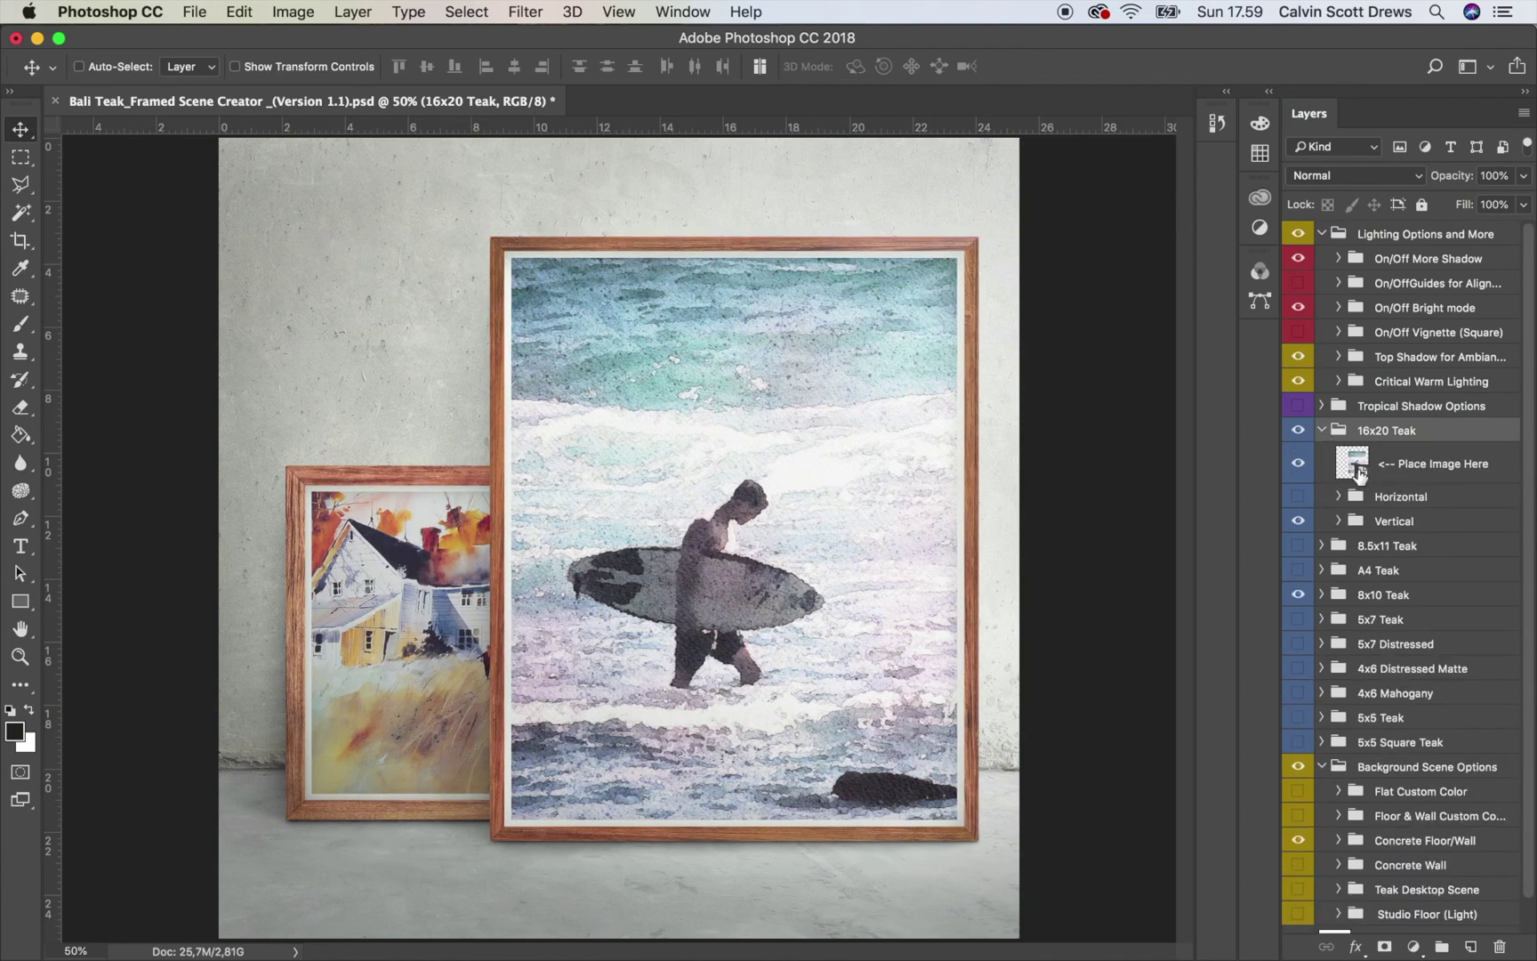
left_click(1322, 431)
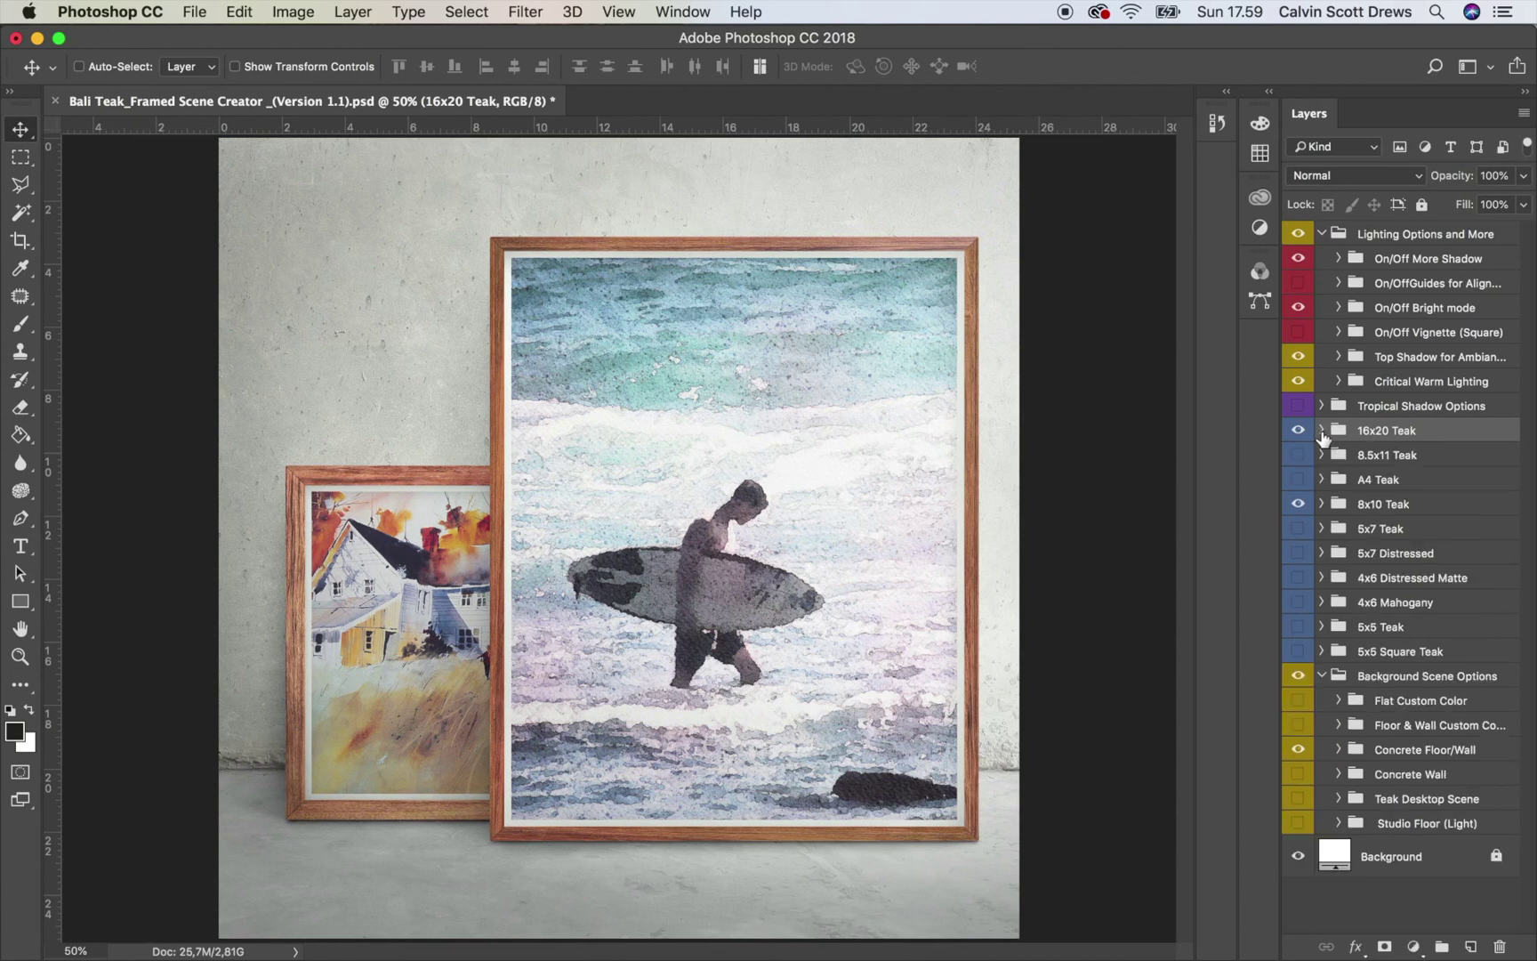